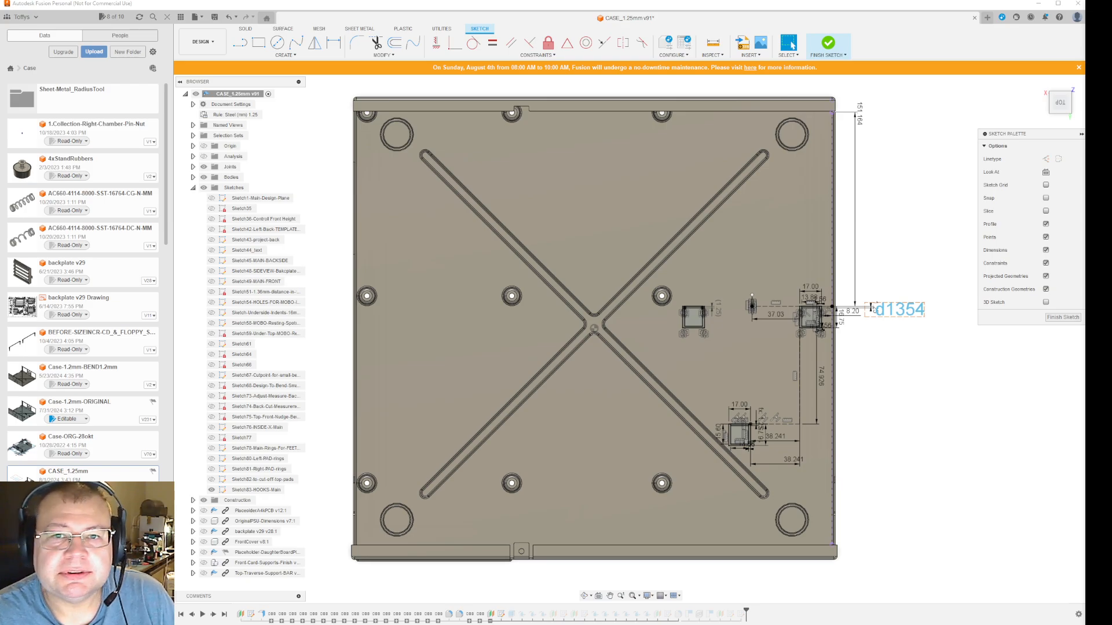
- Bring up the browser window with the forum thread on automatically updating sketch constraints, placed so the whole page is visible
drag(1084, 151, 594, 133)
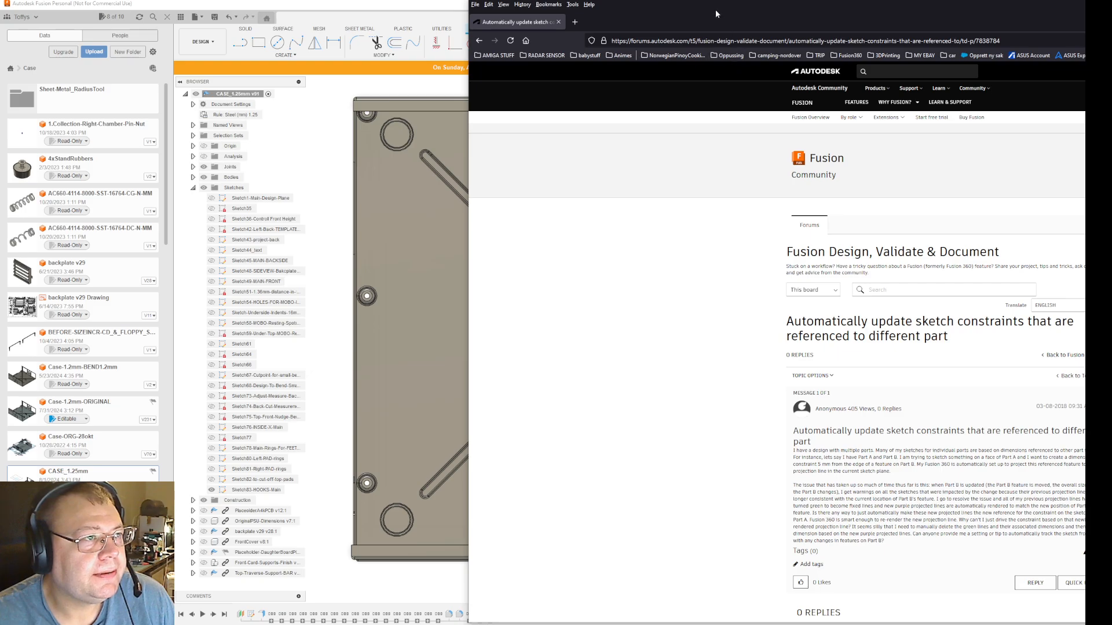
drag(715, 9, 280, 15)
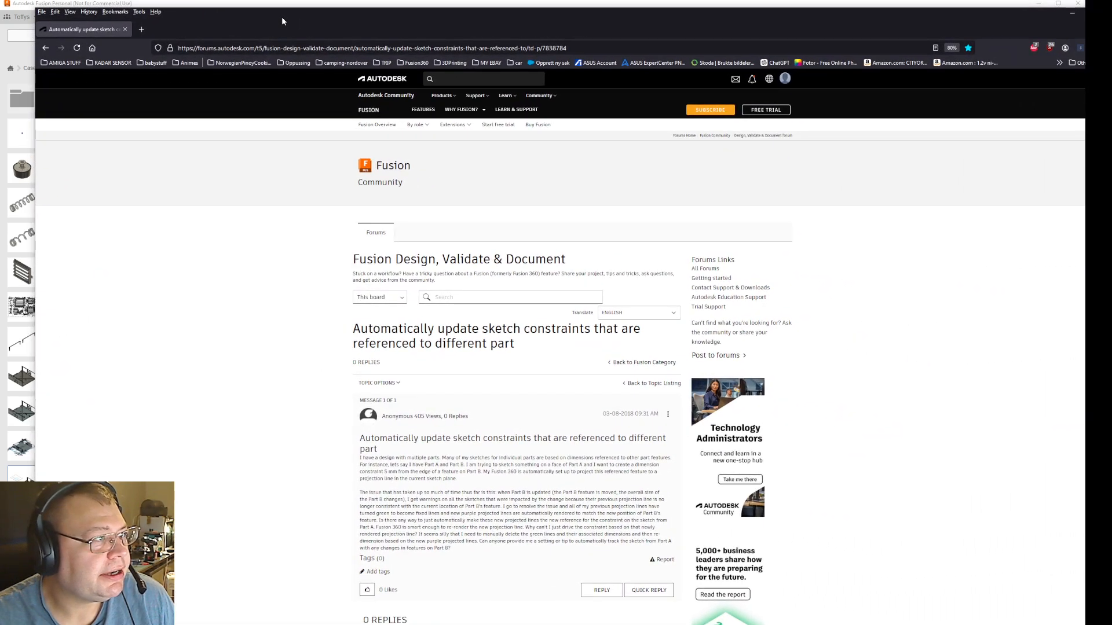
double_click(281, 16)
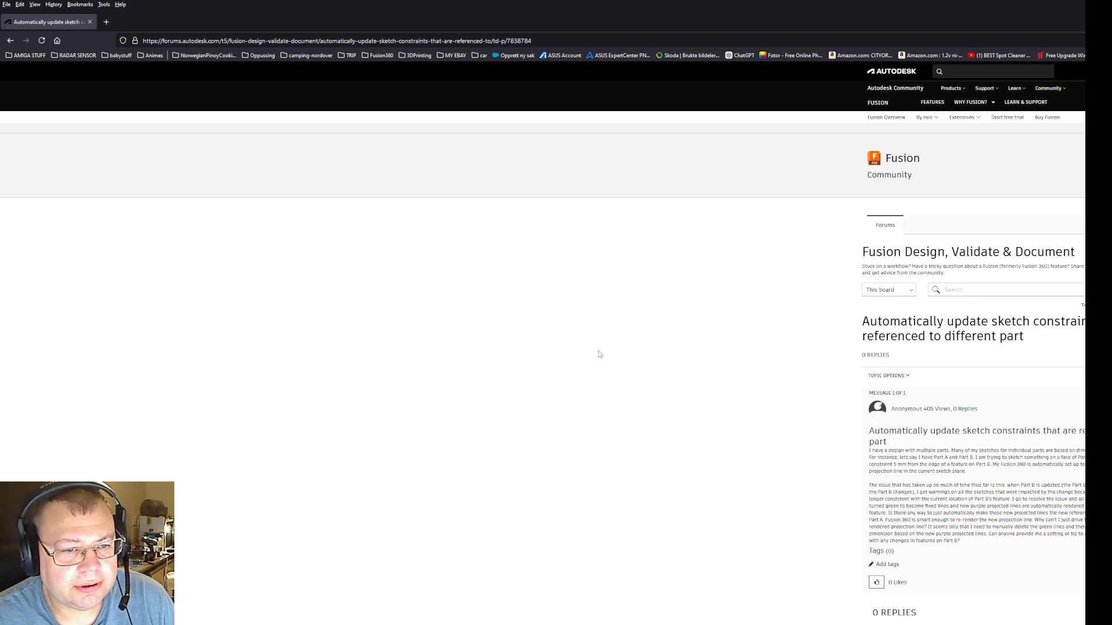
drag(588, 5, 505, 27)
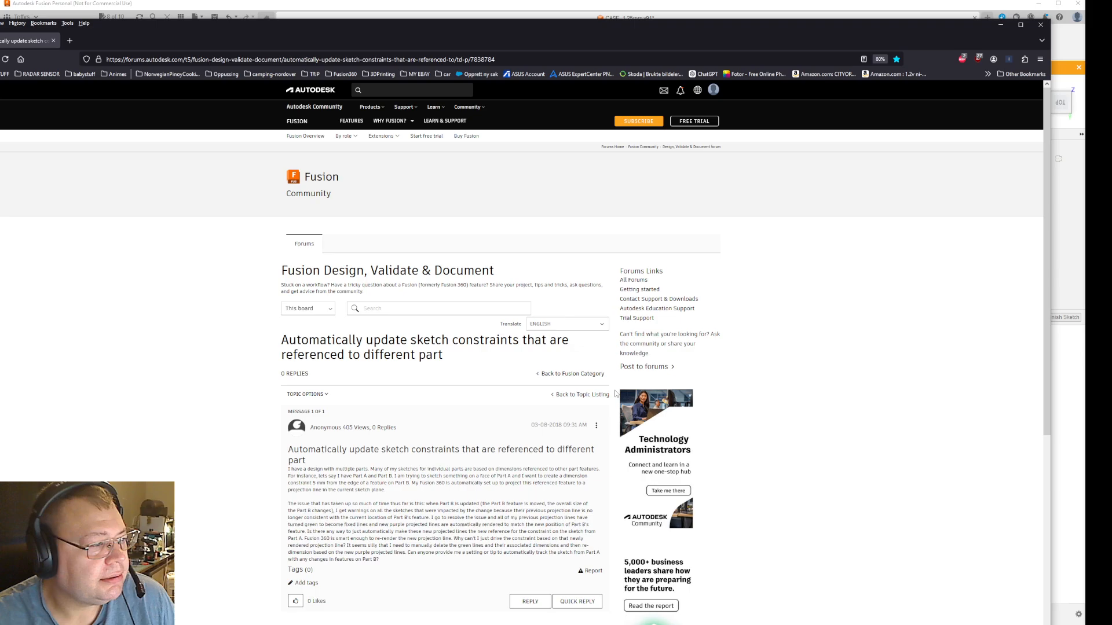
- Read the first paragraph of the forum post at enlarged size, highlighting the sentence on automatic projection lines, and return to Fusion
scroll(614, 392, down, 5)
scroll(474, 405, up, 4)
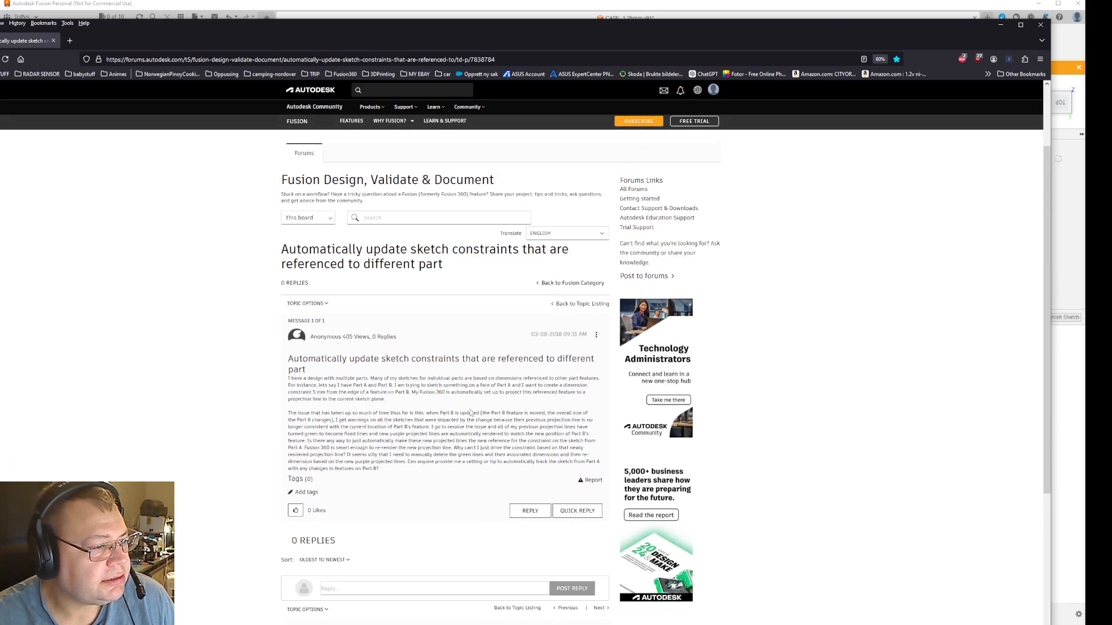
scroll(458, 421, down, 2)
scroll(433, 415, up, 1)
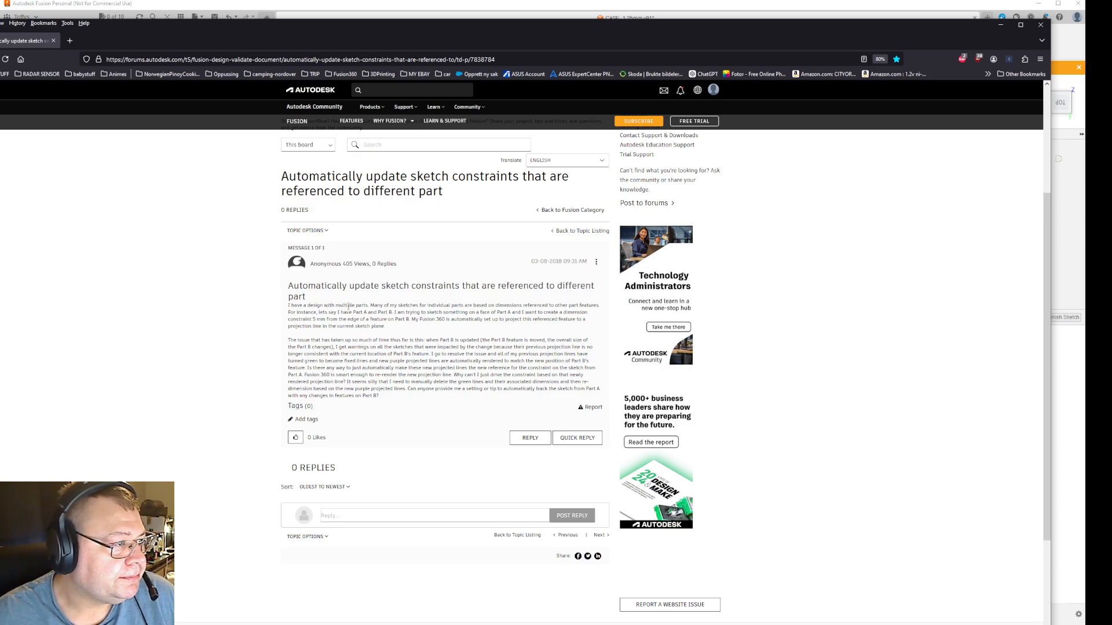
triple_click(290, 311)
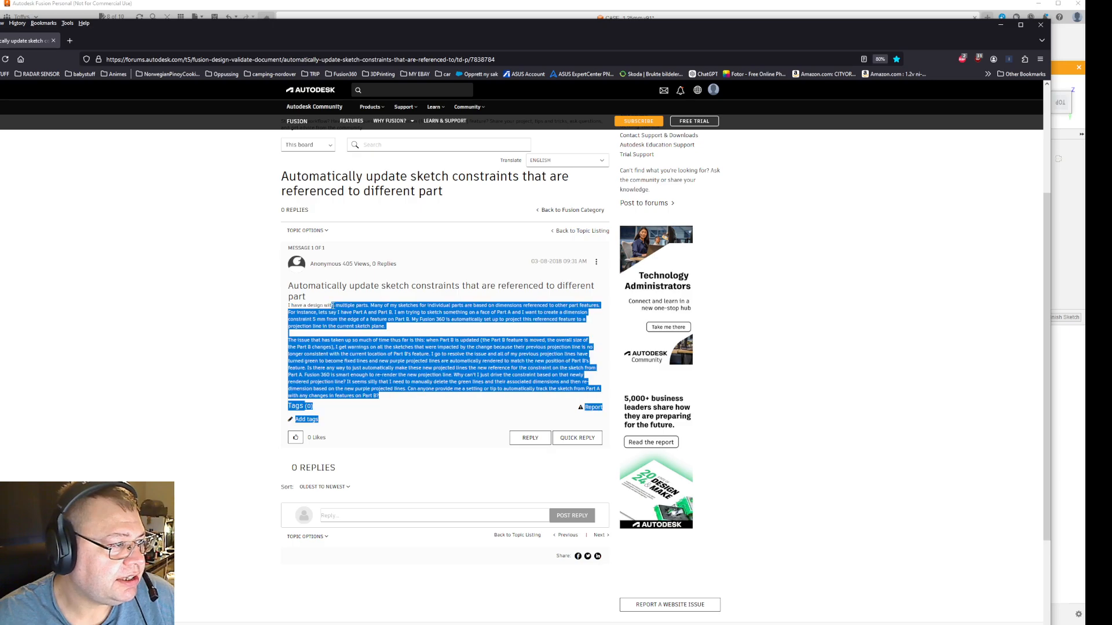
click(368, 312)
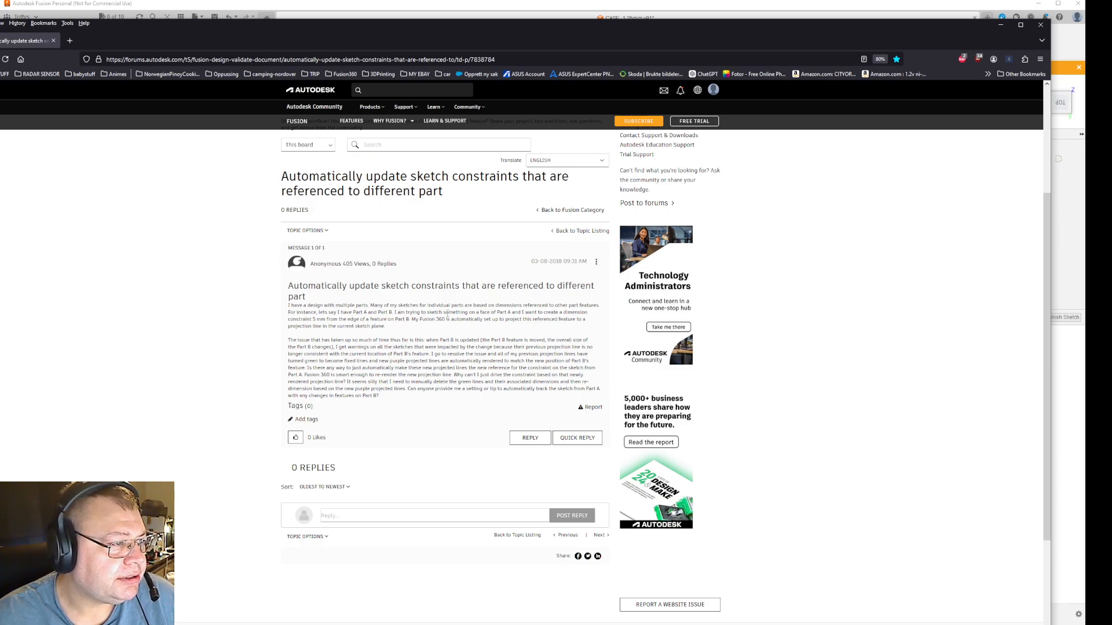
ctrl+scroll(463, 312, up, 5)
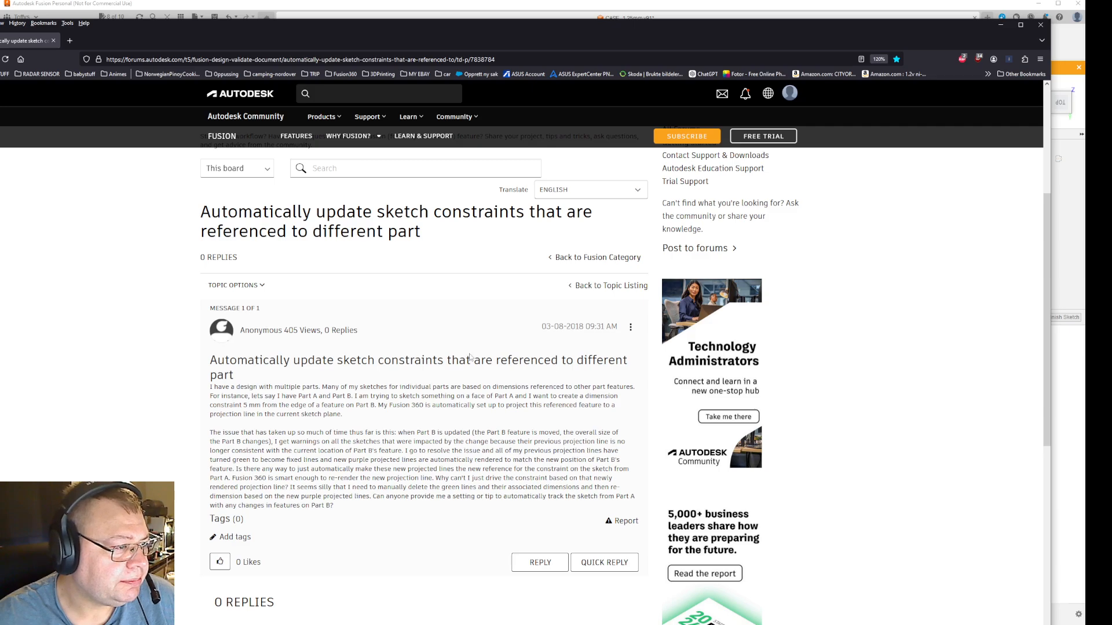
scroll(570, 244, down, 7)
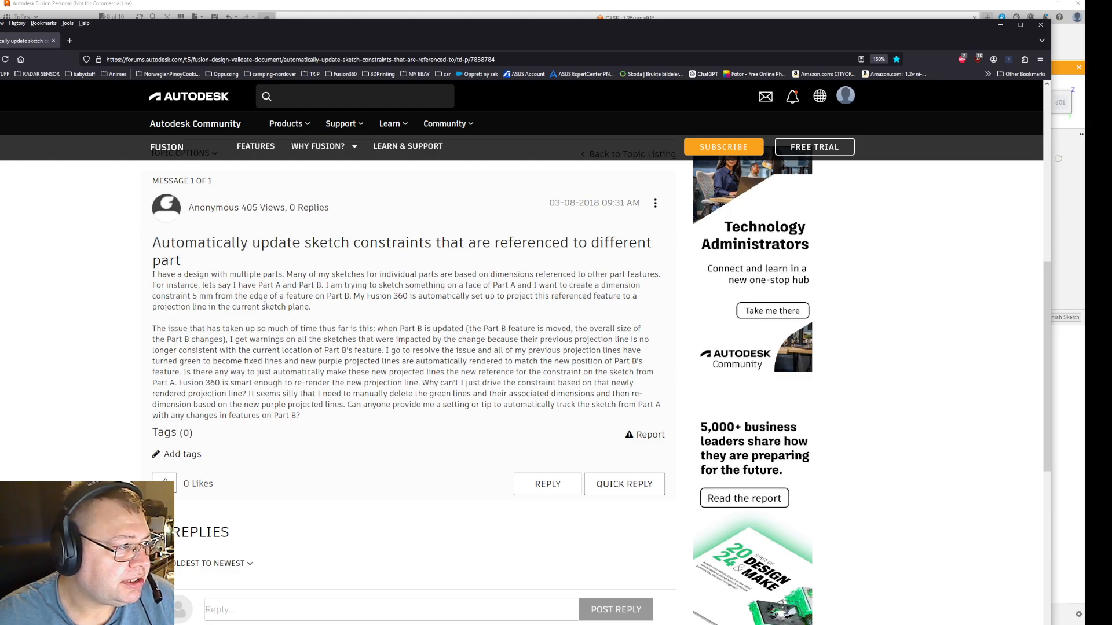
mouse_move(380, 314)
mouse_down()
mouse_move(333, 313)
mouse_move(492, 304)
mouse_move(366, 307)
mouse_up()
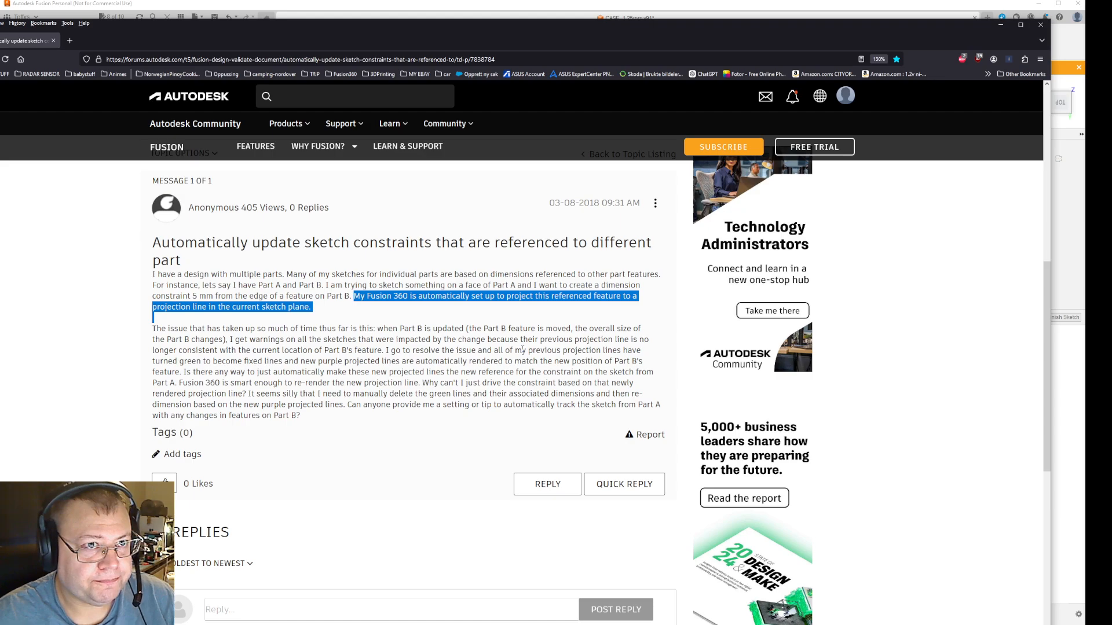
click(1000, 25)
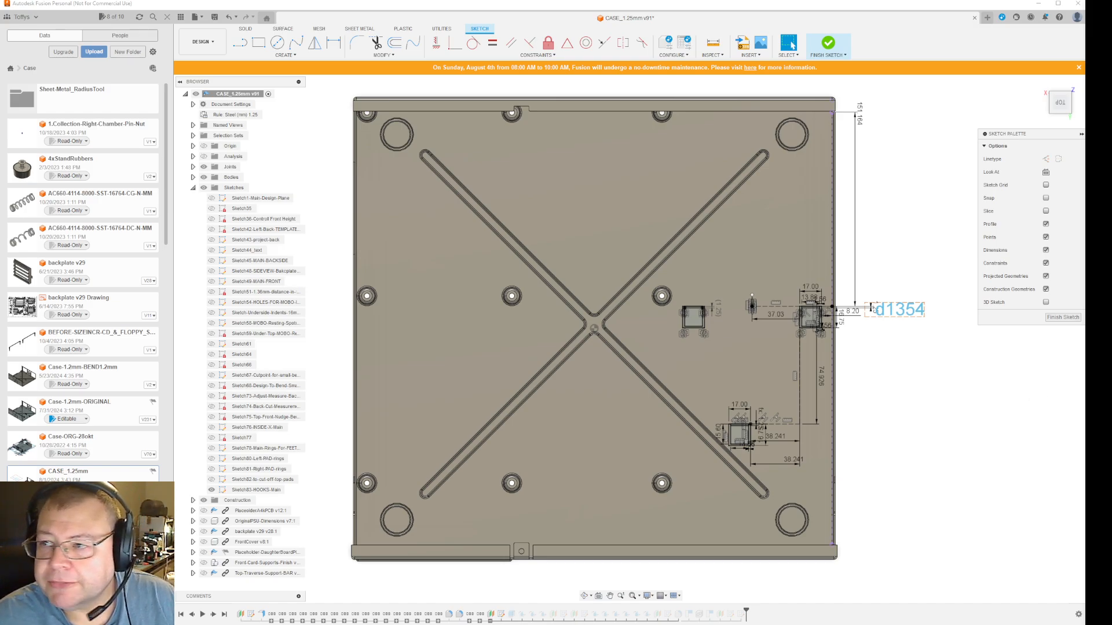
- Return to the forum post, read the passages on sketch warnings and green projection lines, and switch back to Fusion
key(alt+Tab)
click(351, 380)
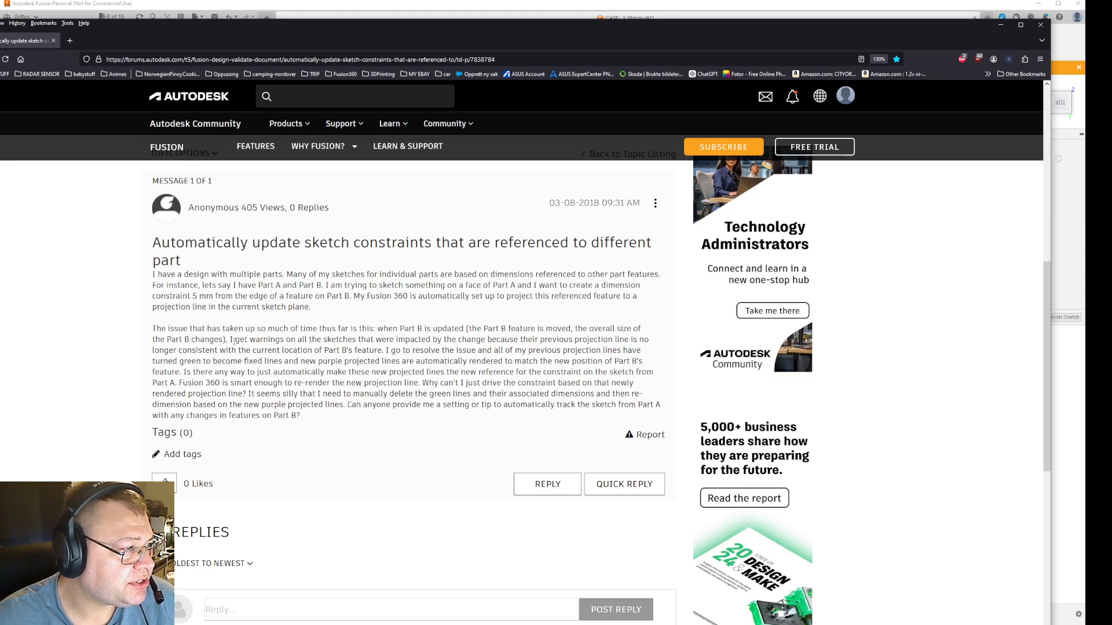
drag(233, 341, 386, 351)
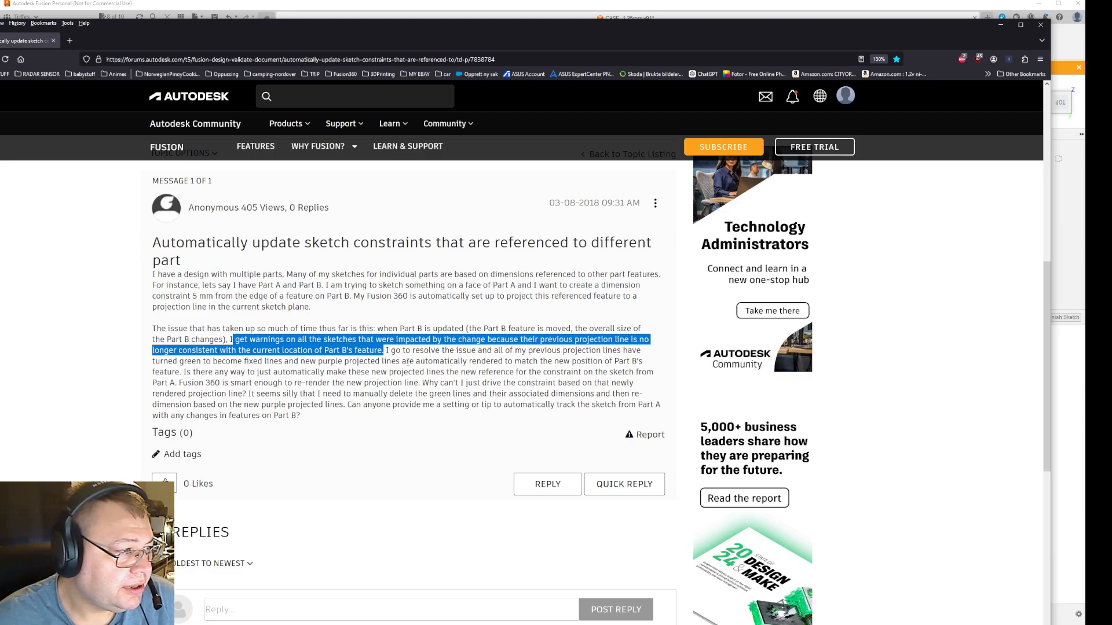
drag(385, 350, 648, 368)
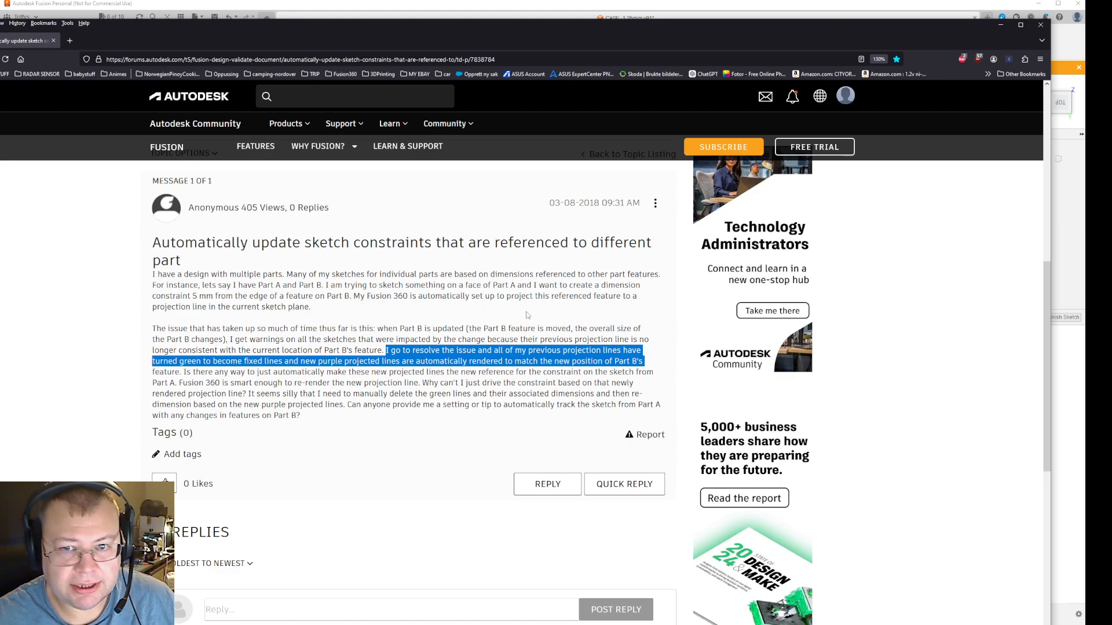
click(933, 355)
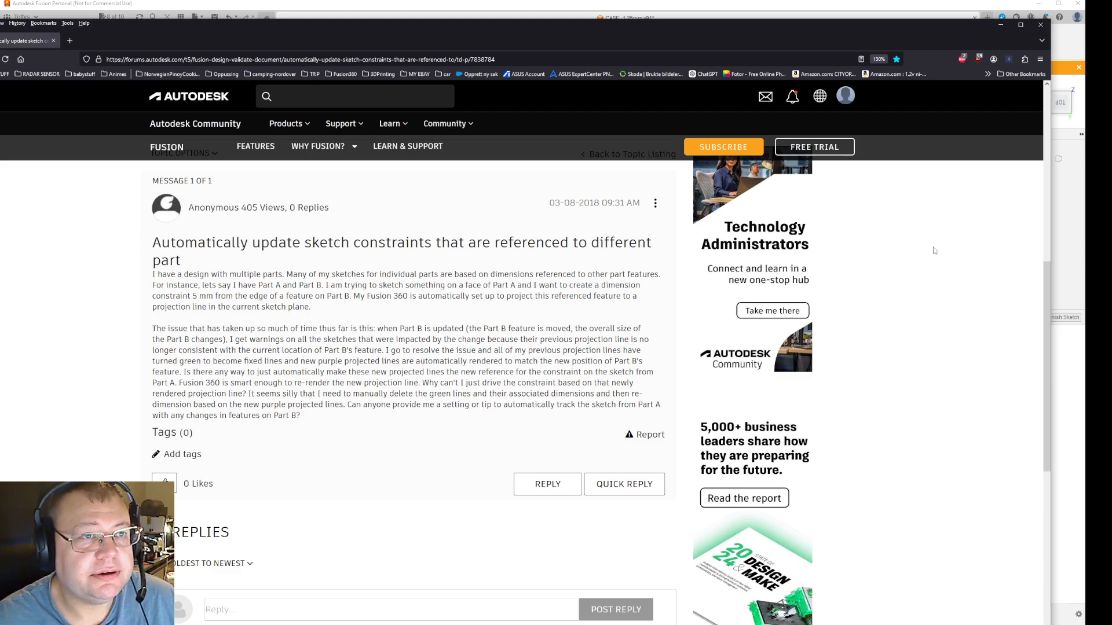
click(1003, 28)
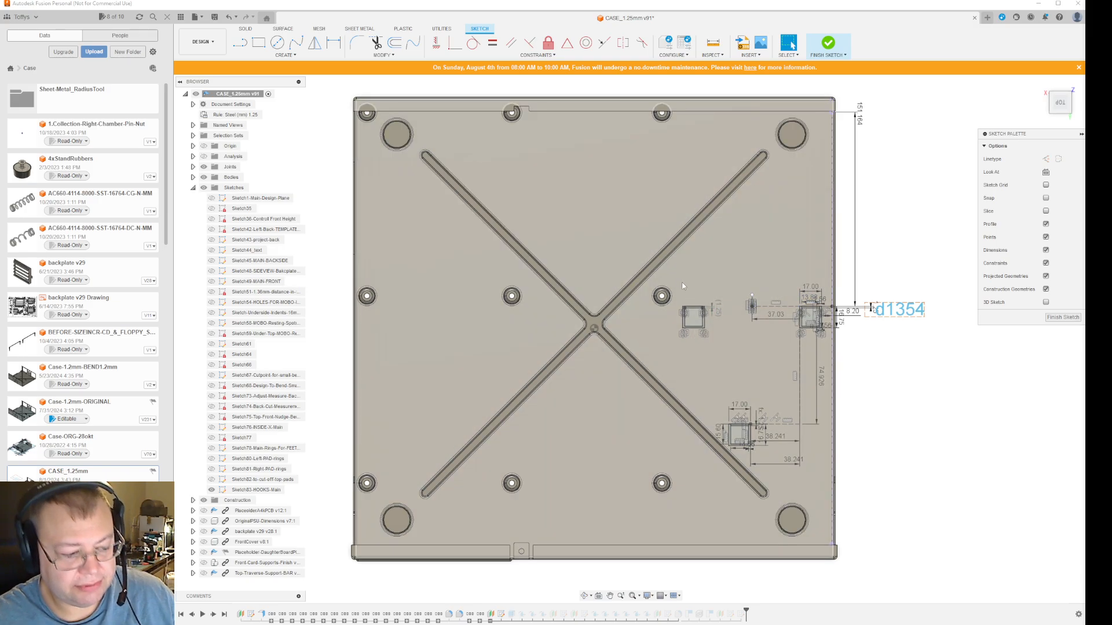
- Examine the hook cutouts and the dimensions locating them from the case's side and back edges, and dismiss the maintenance notice
mouse_move(616, 228)
mouse_down()
mouse_move(814, 375)
mouse_move(902, 491)
mouse_move(903, 509)
mouse_up()
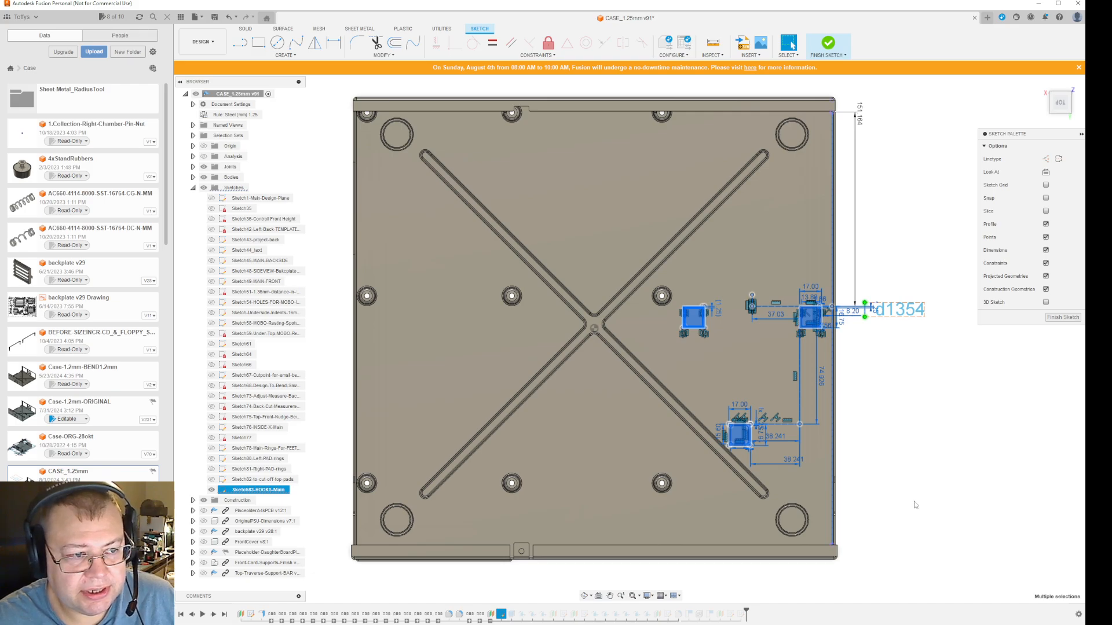
click(874, 406)
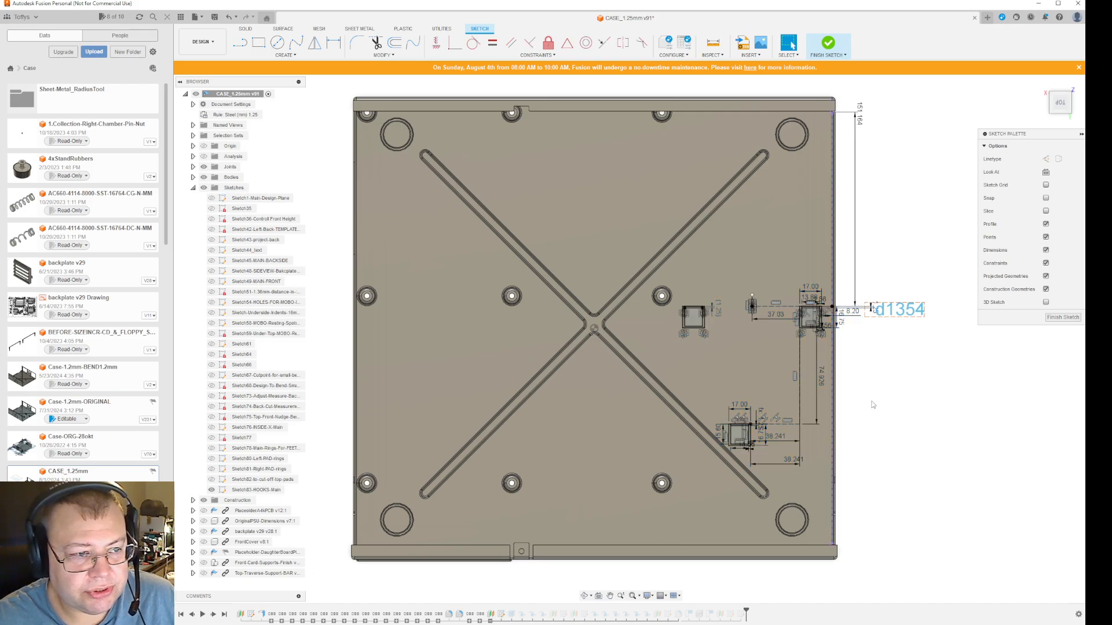
click(833, 308)
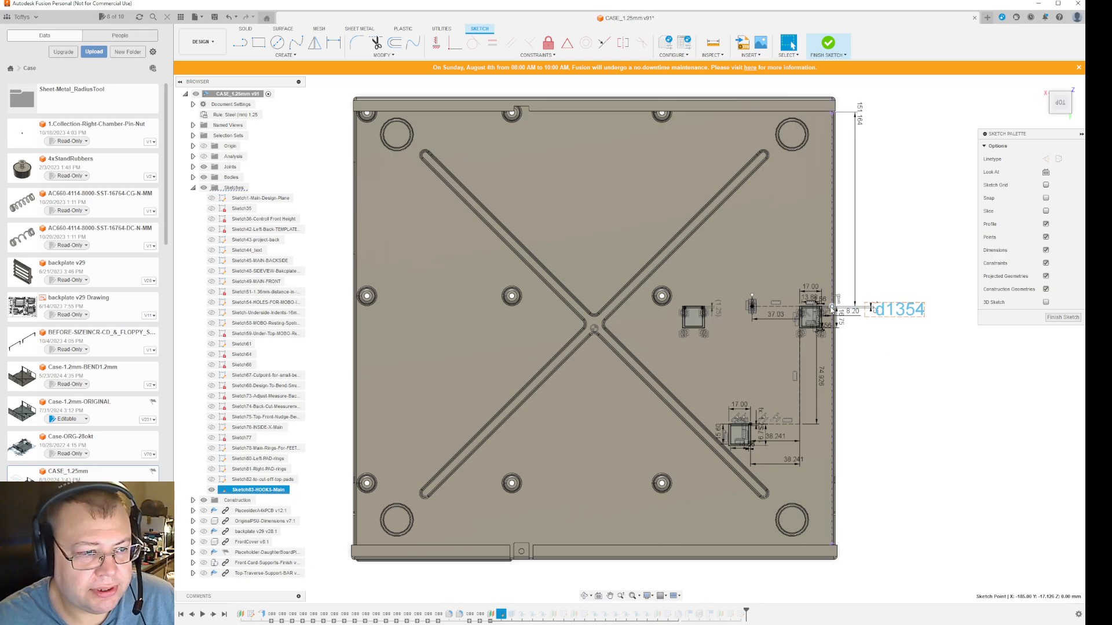
scroll(834, 306, up, 8)
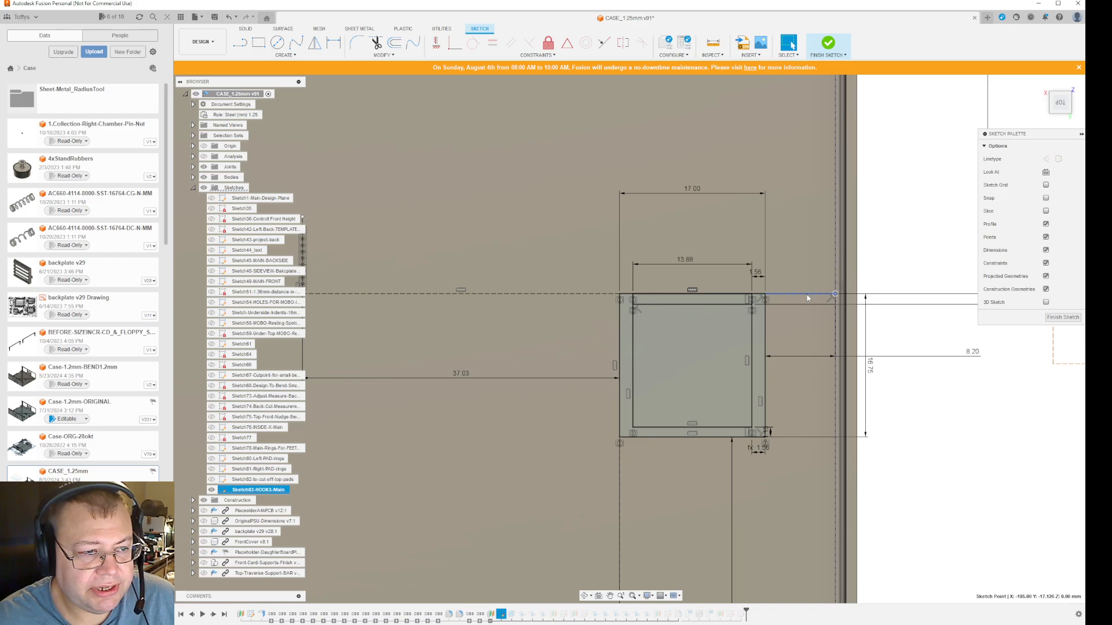
scroll(835, 406, down, 6)
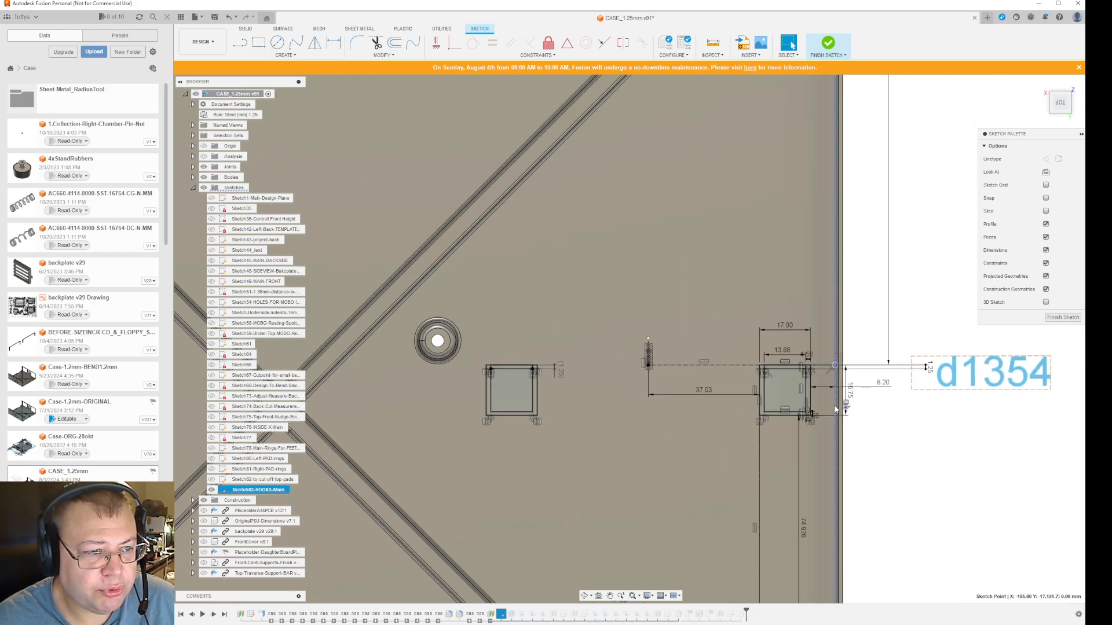
click(878, 111)
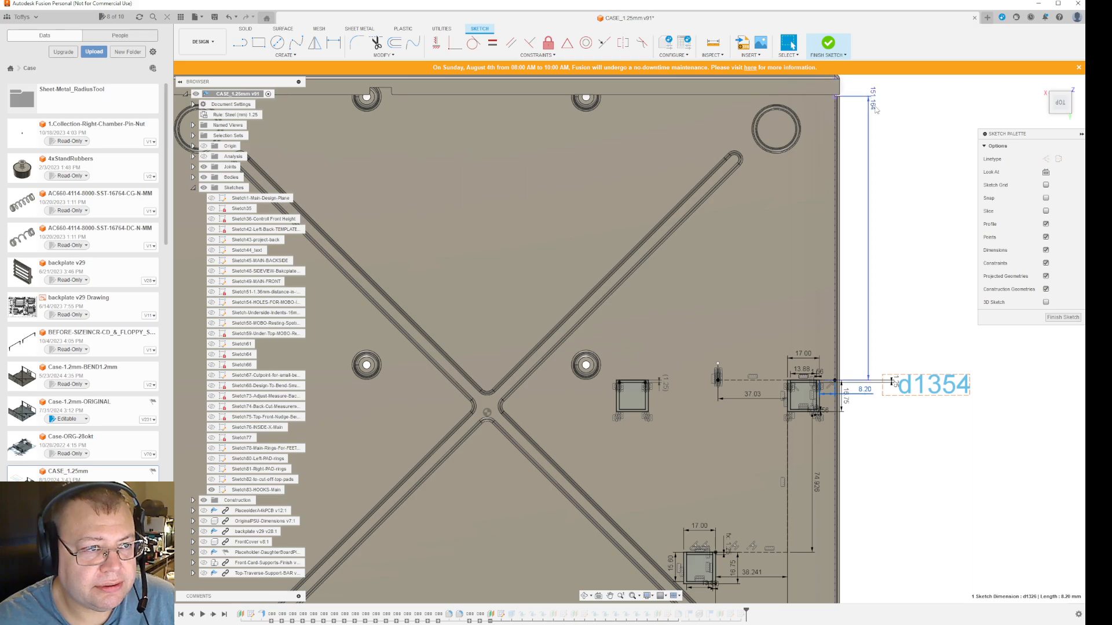
click(864, 394)
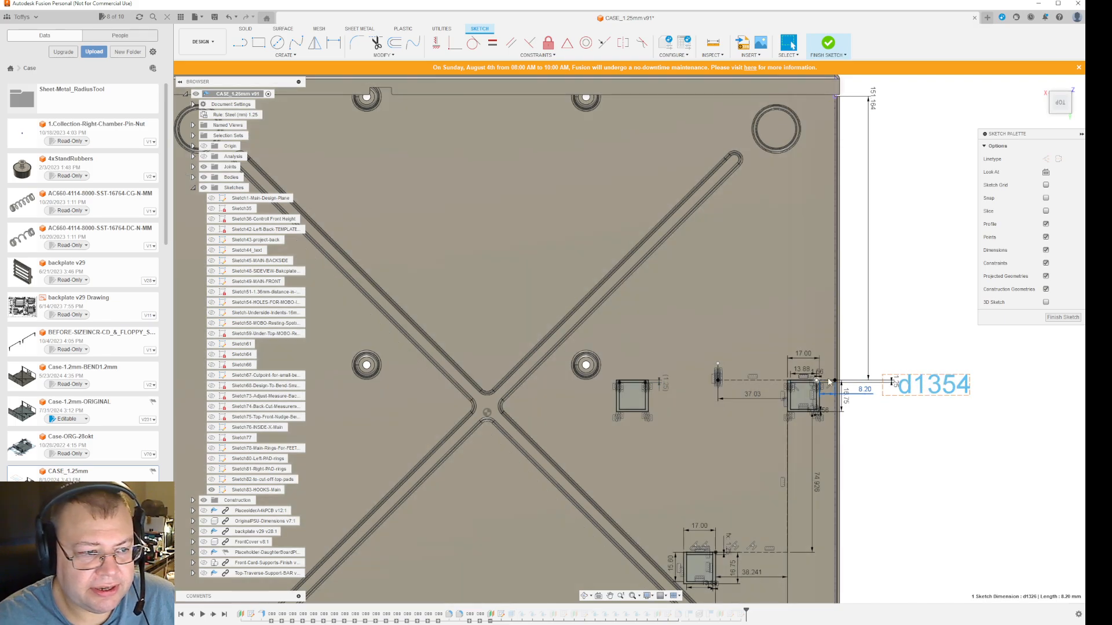
click(869, 313)
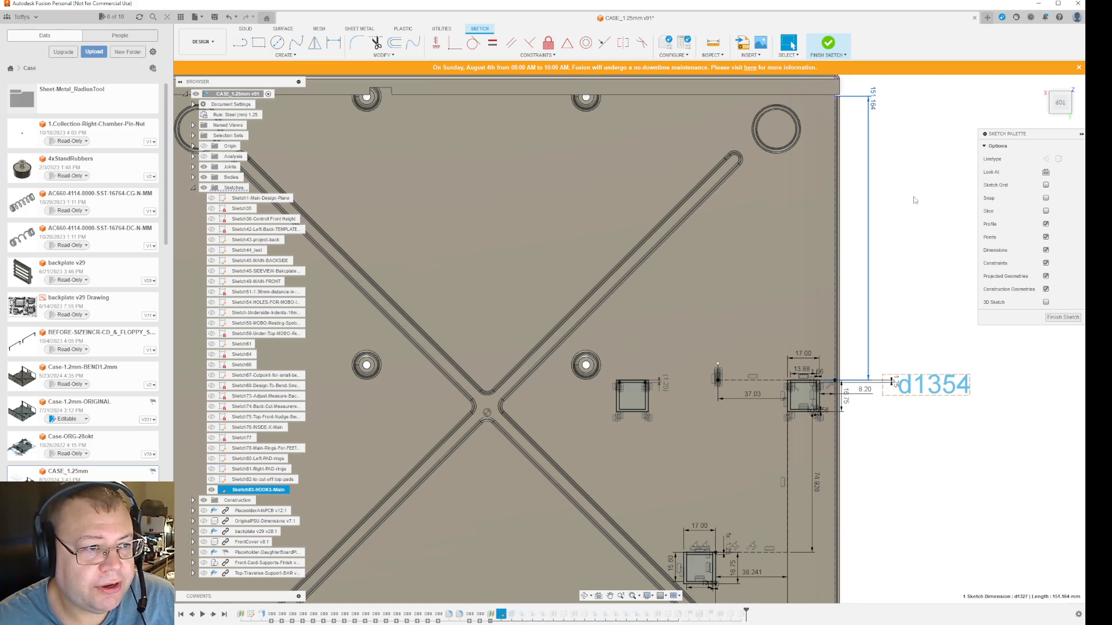
click(1078, 67)
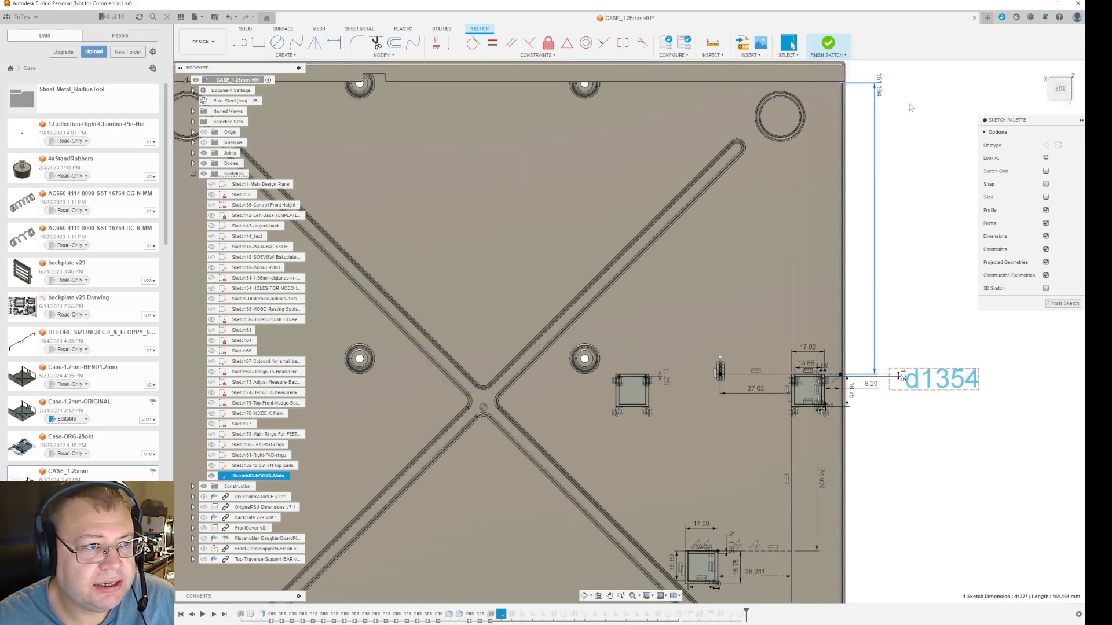
key(Return)
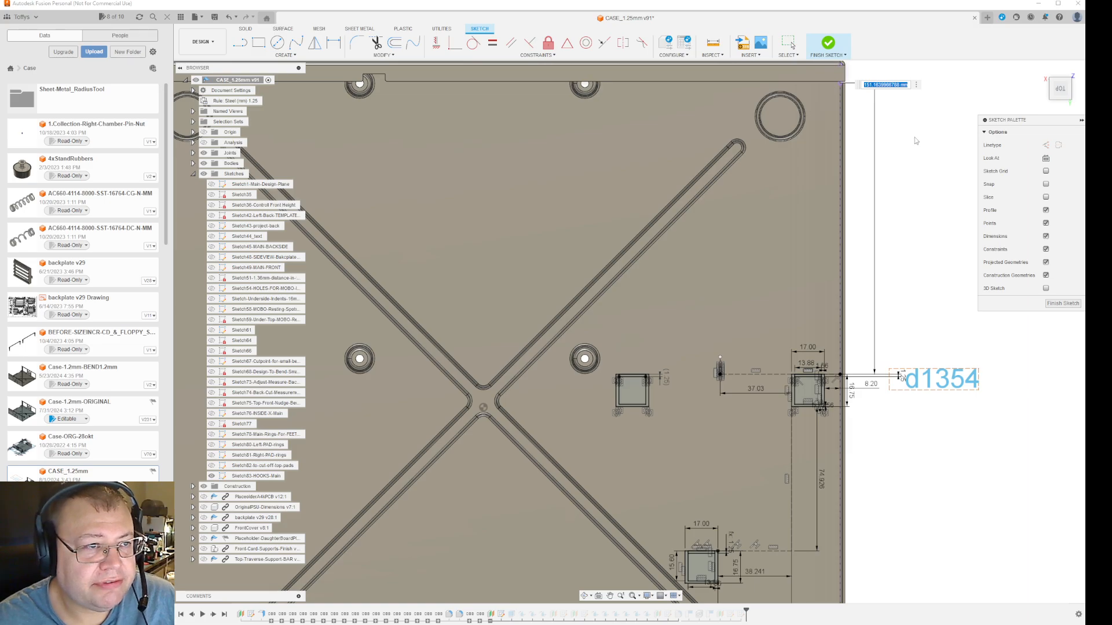
drag(873, 85, 901, 84)
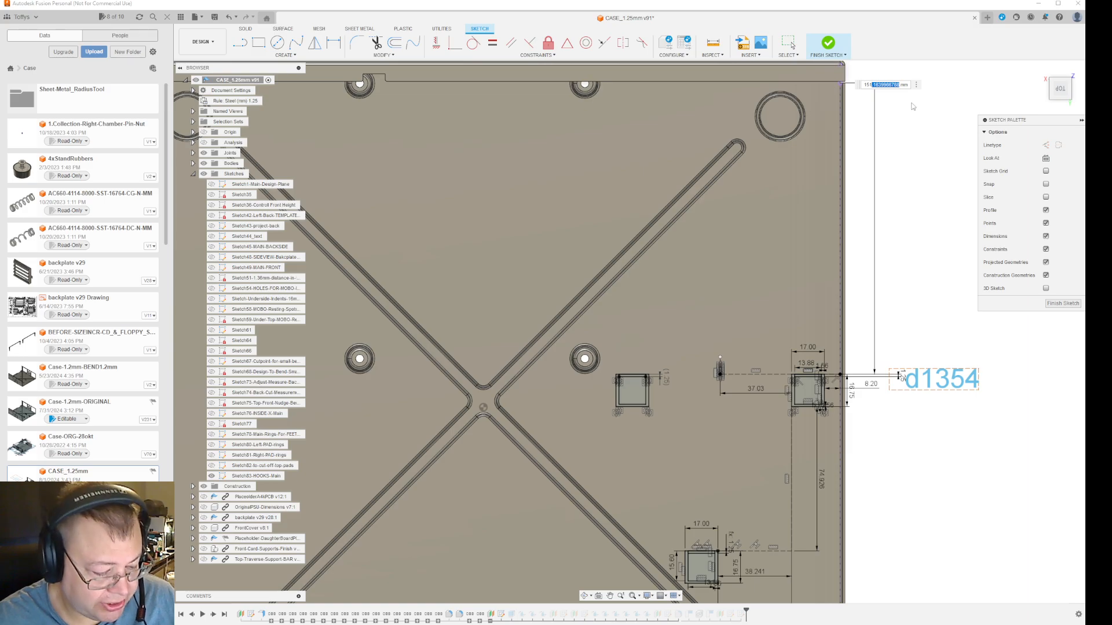
key(End)
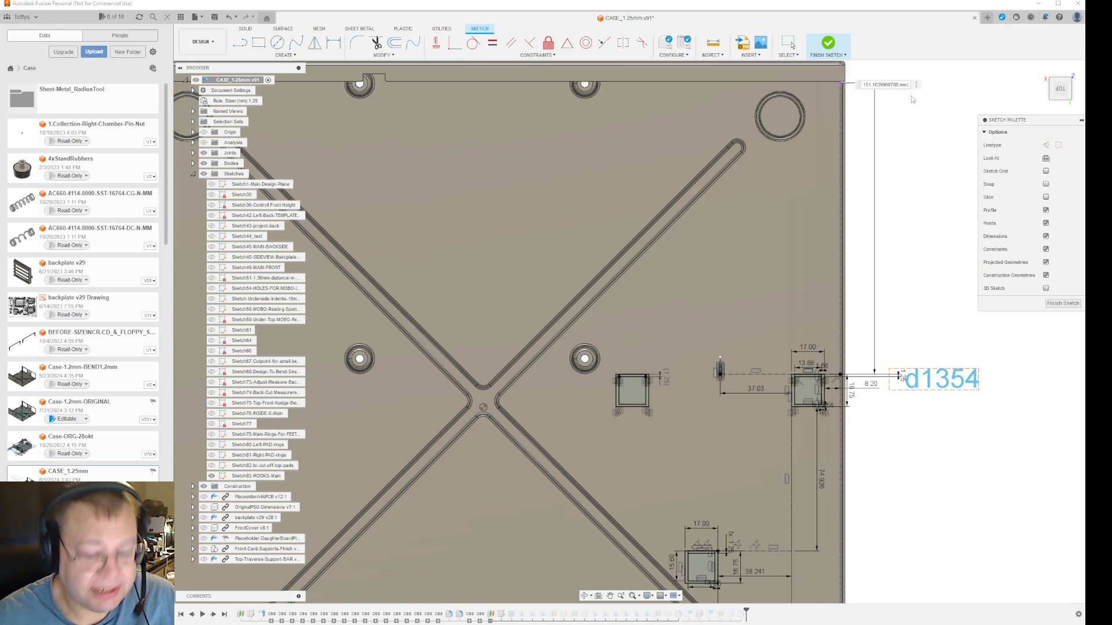
text(-)
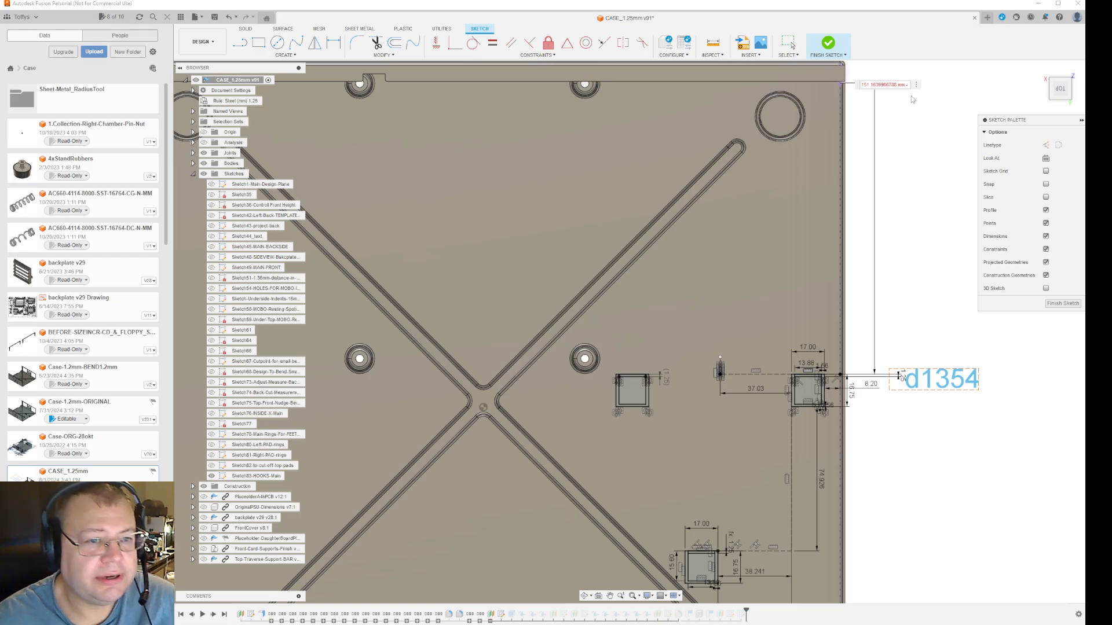
key(Escape)
- Finish the hooks sketch and highlight all the timeline features from that sketch through Sketch89 to review what depends on it
click(1063, 303)
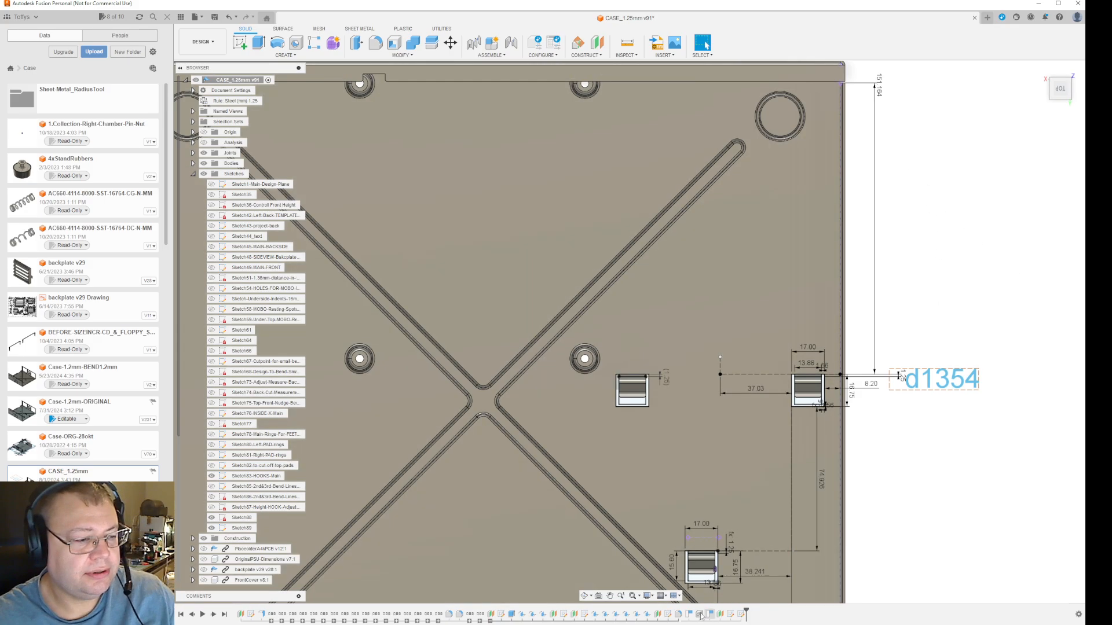
click(742, 614)
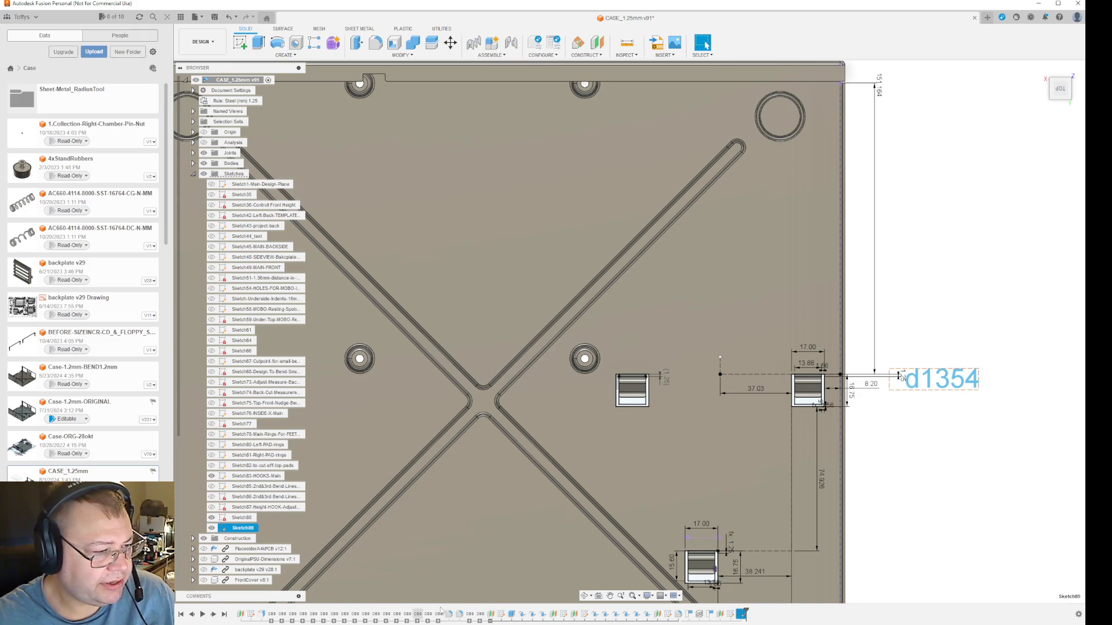
shift+click(491, 614)
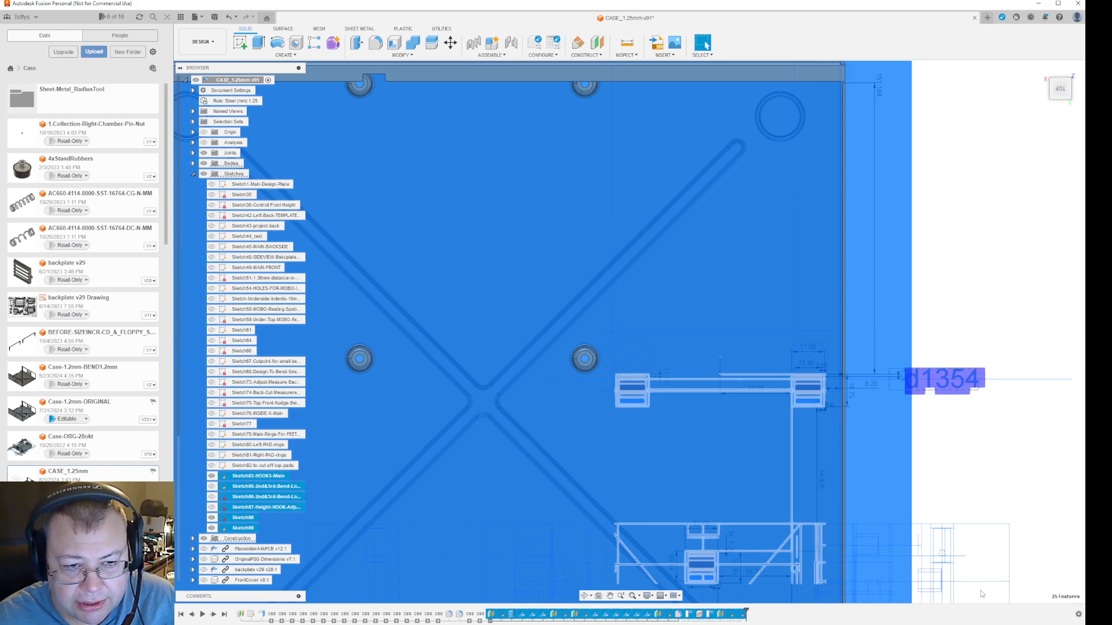
click(1048, 445)
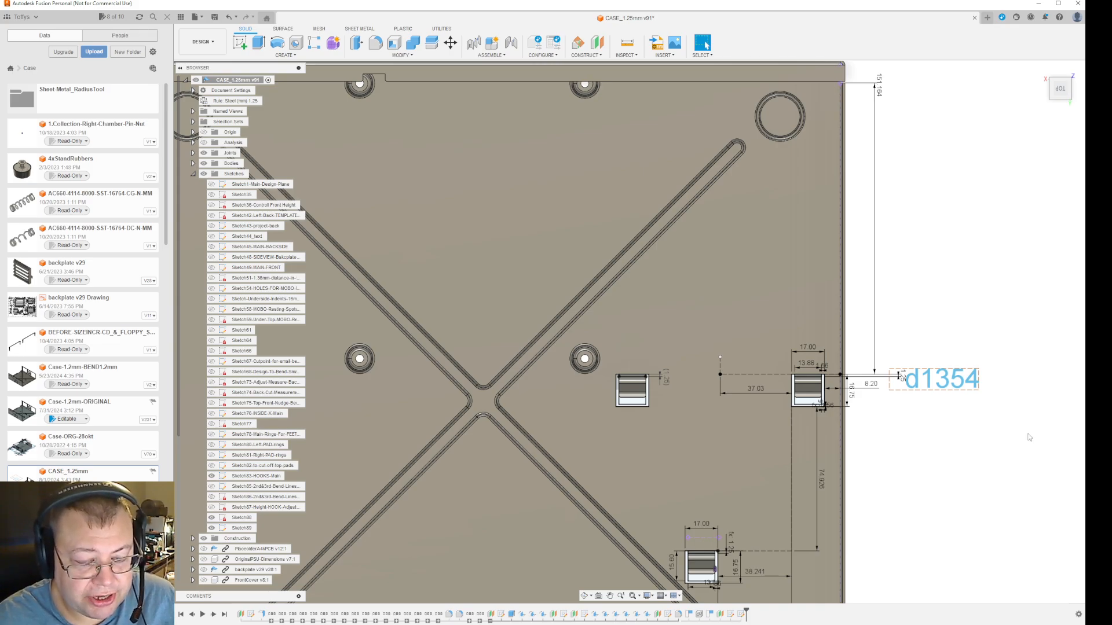
- Try to shorten the hooks sketch's dimension from the case's back edge by 15.1639966788 mm, and finish the sketch
click(880, 94)
right_click(881, 93)
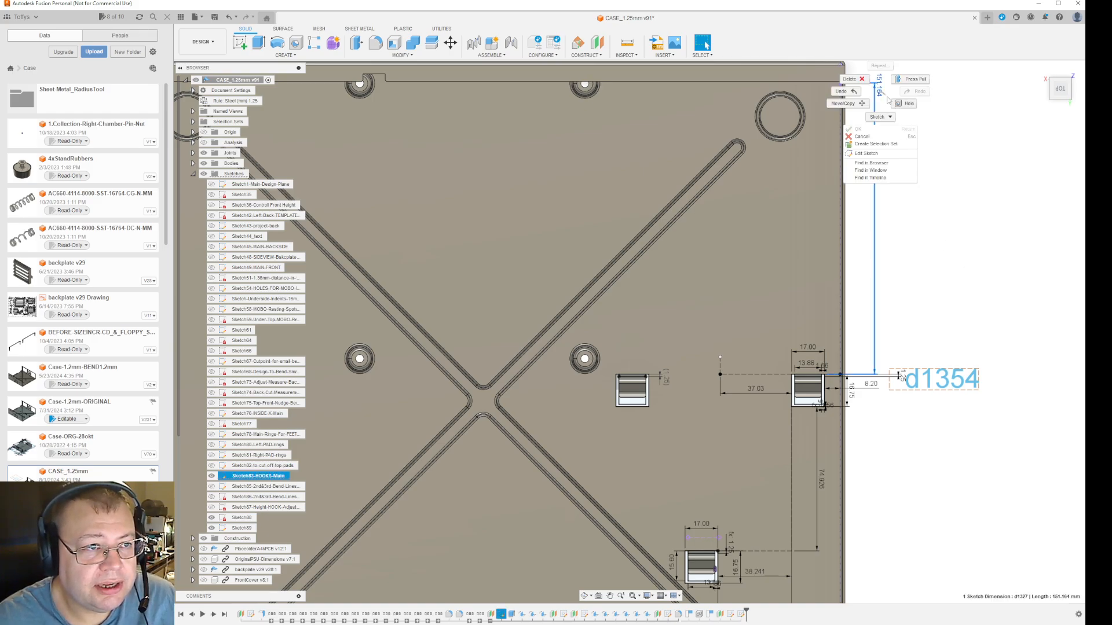
click(881, 149)
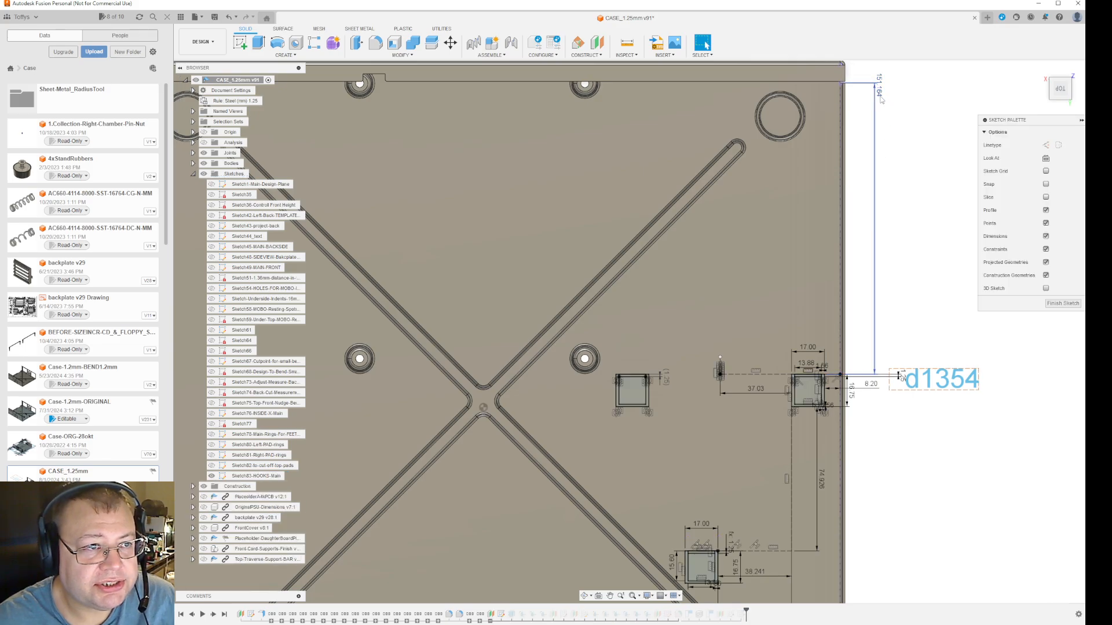
click(909, 85)
text(- 15)
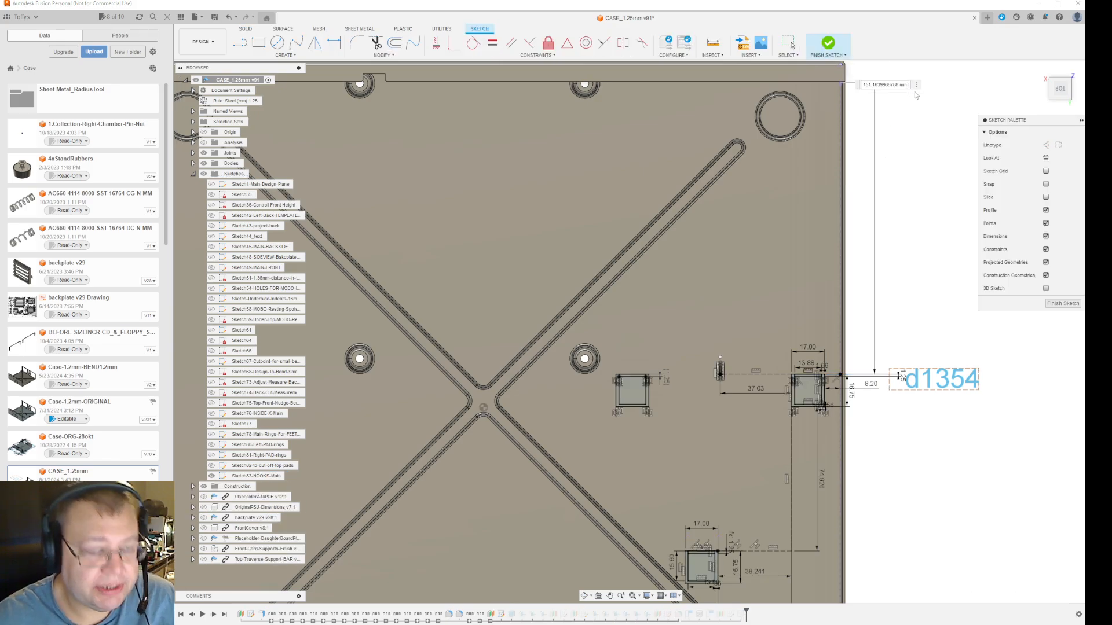
text(.1639966788)
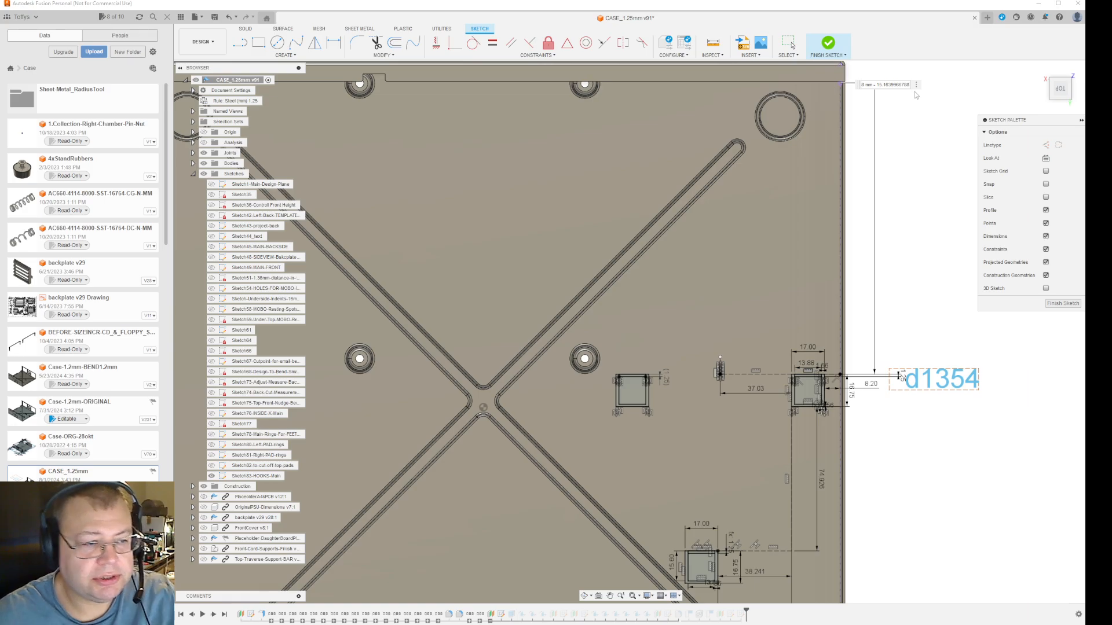
key(Return)
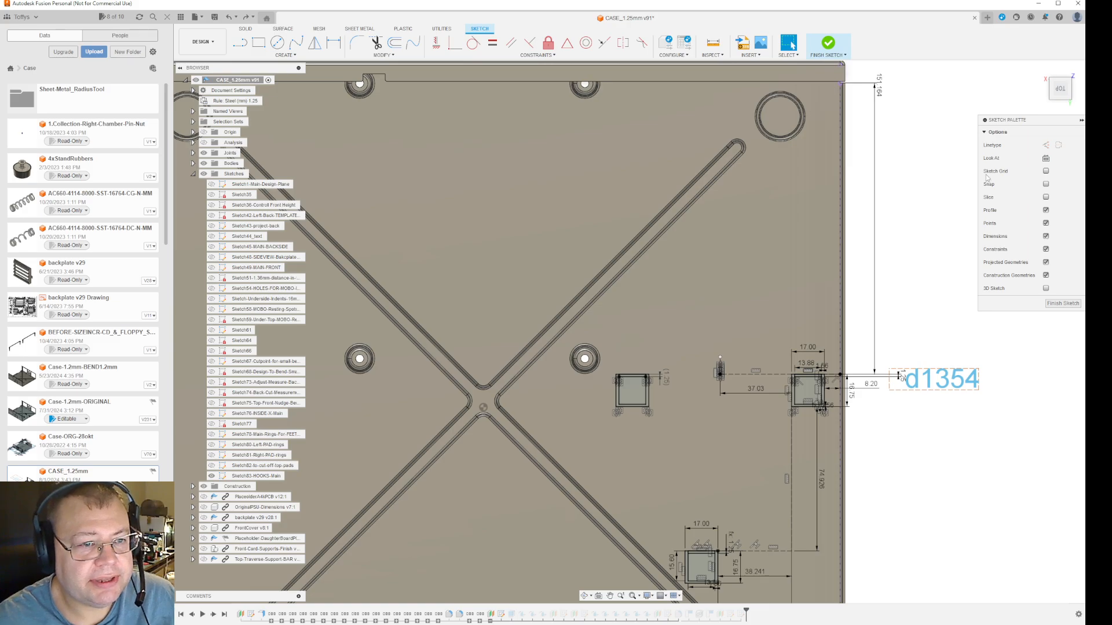
click(1062, 304)
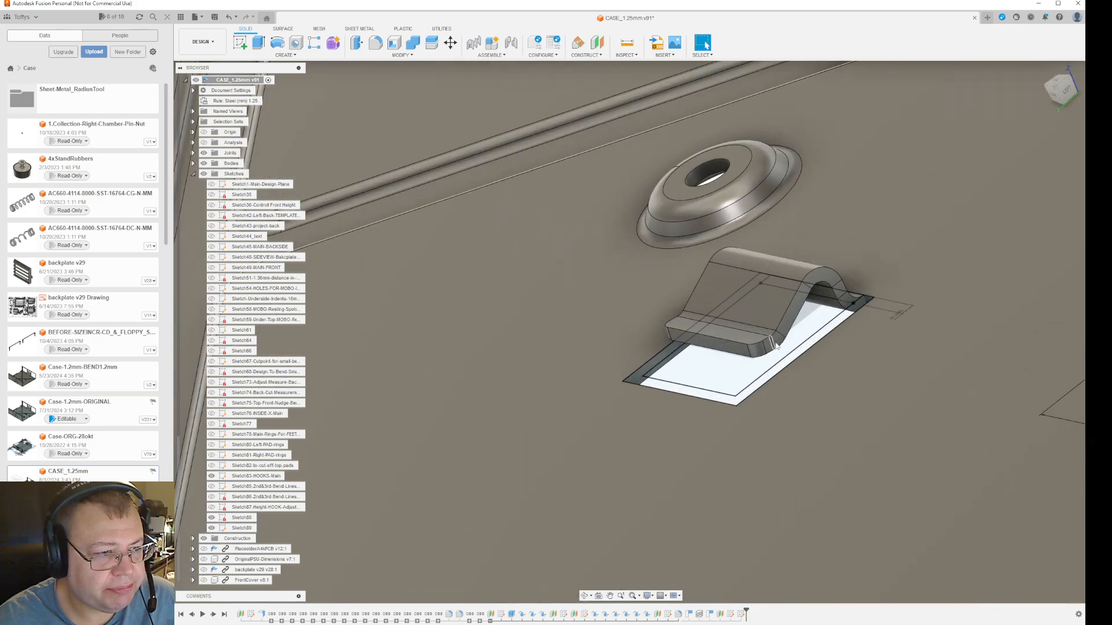
- Open the PSU hooks' 2nd and 3rd bend-lines sketch, examine its lines on the upright hook flanges, and finish the sketch
scroll(795, 337, down, 8)
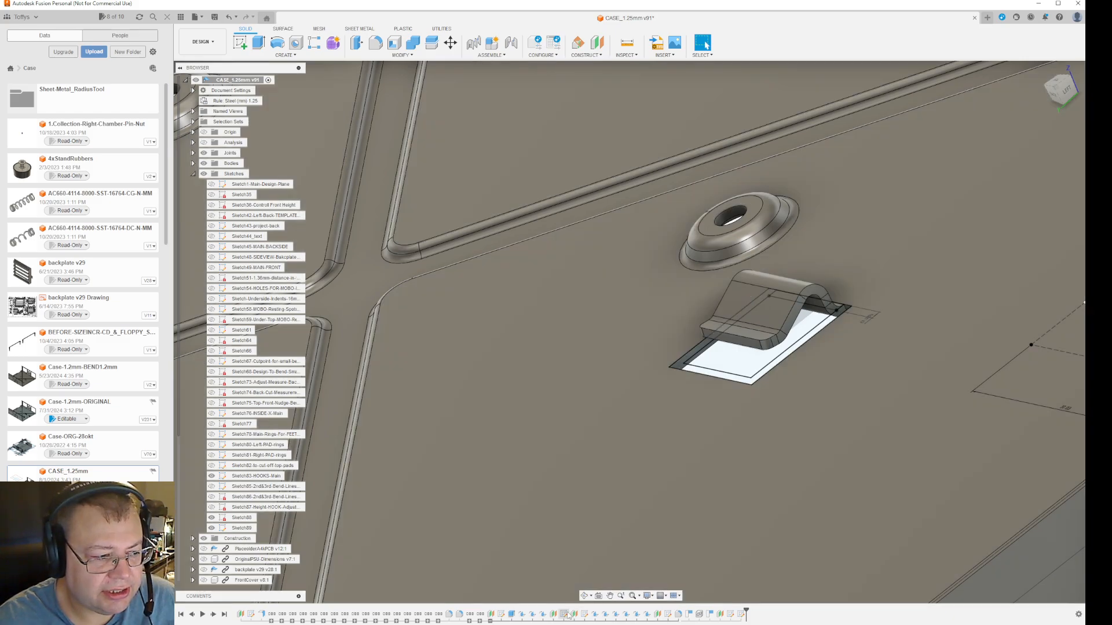
click(565, 615)
scroll(761, 510, down, 5)
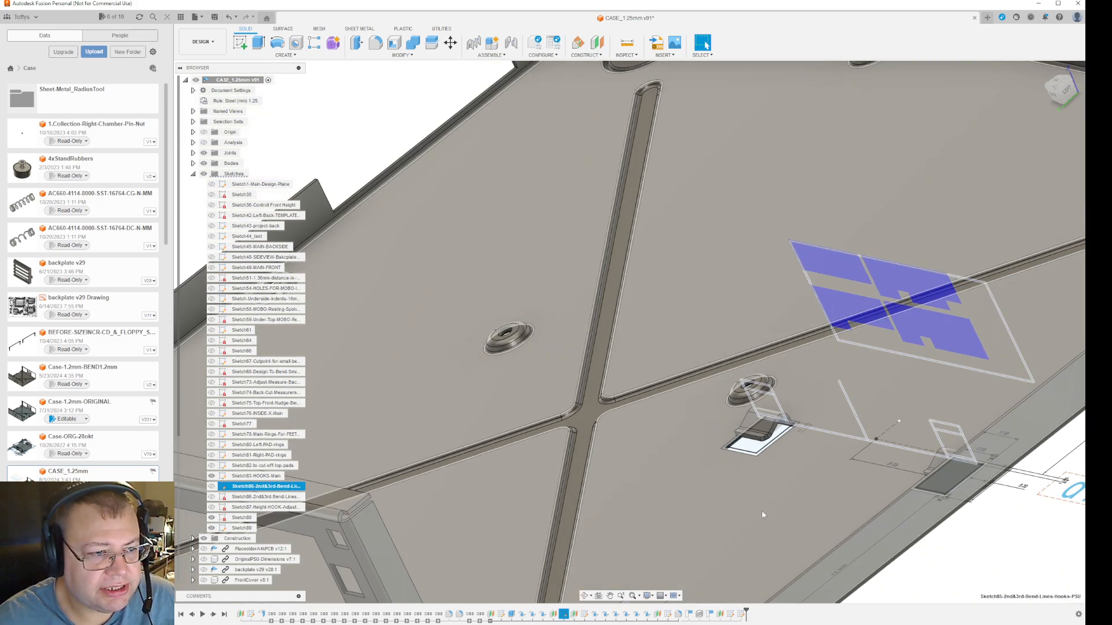
shift+middle_drag(764, 513, 885, 520)
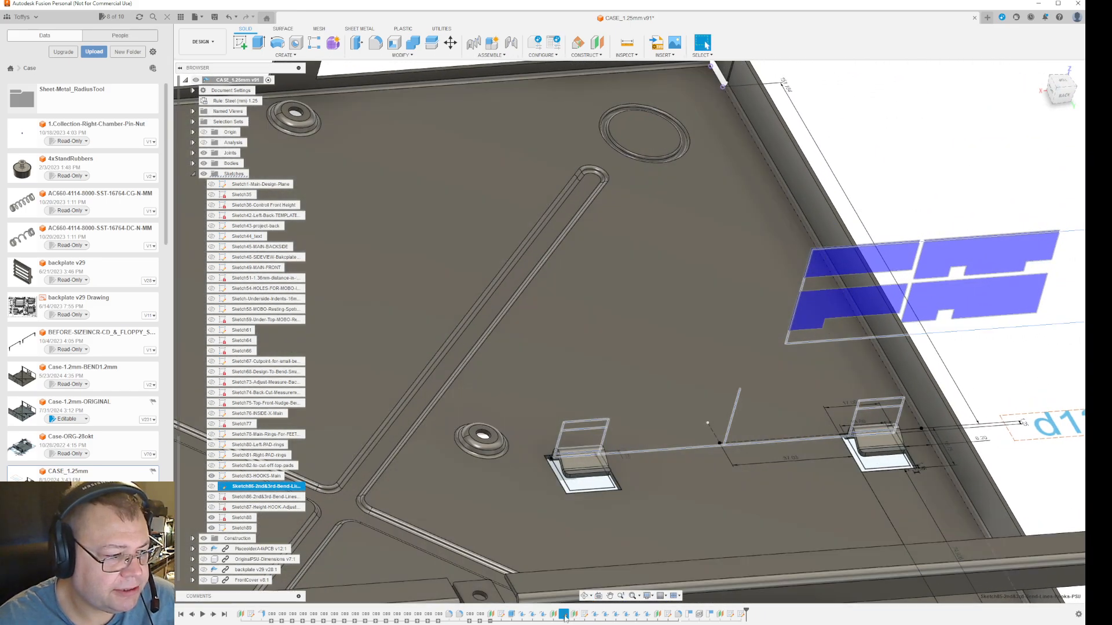
right_click(564, 615)
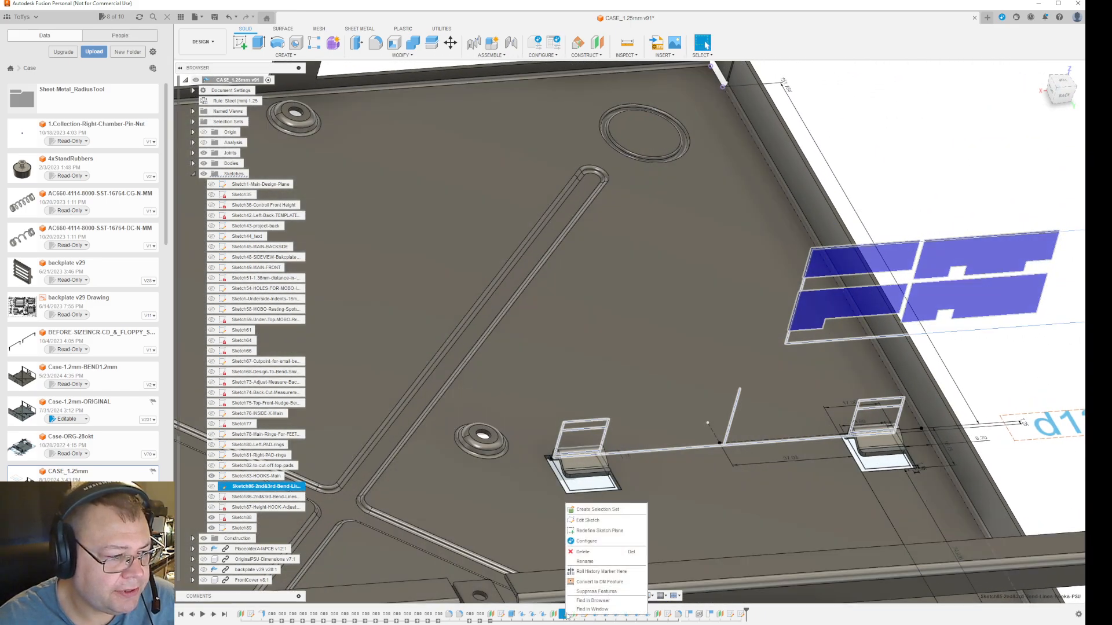
click(594, 521)
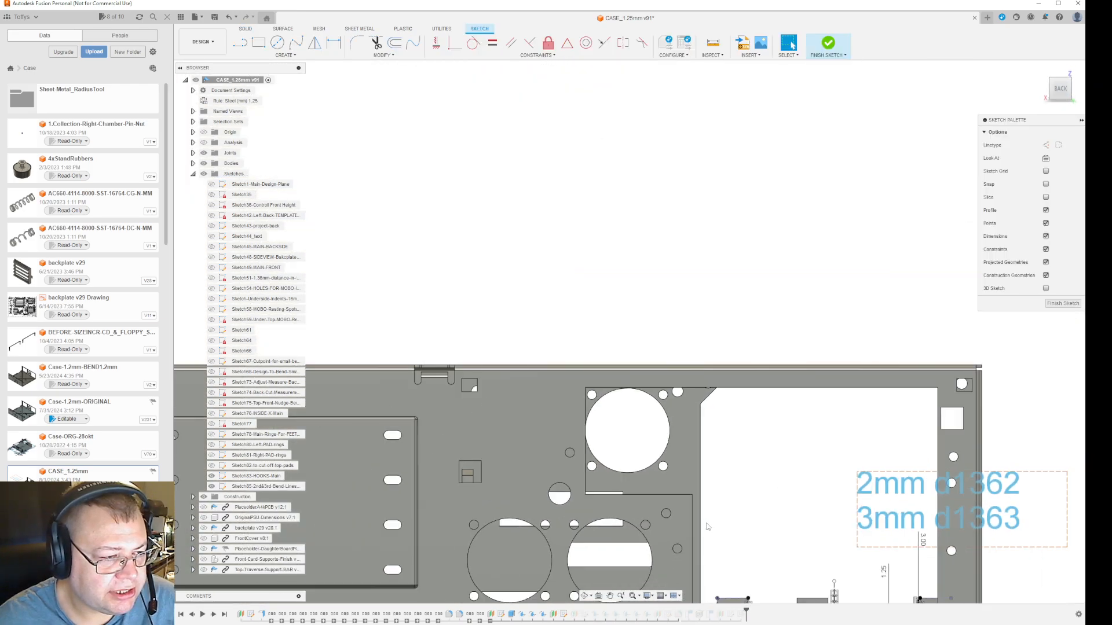
shift+middle_drag(737, 512, 753, 551)
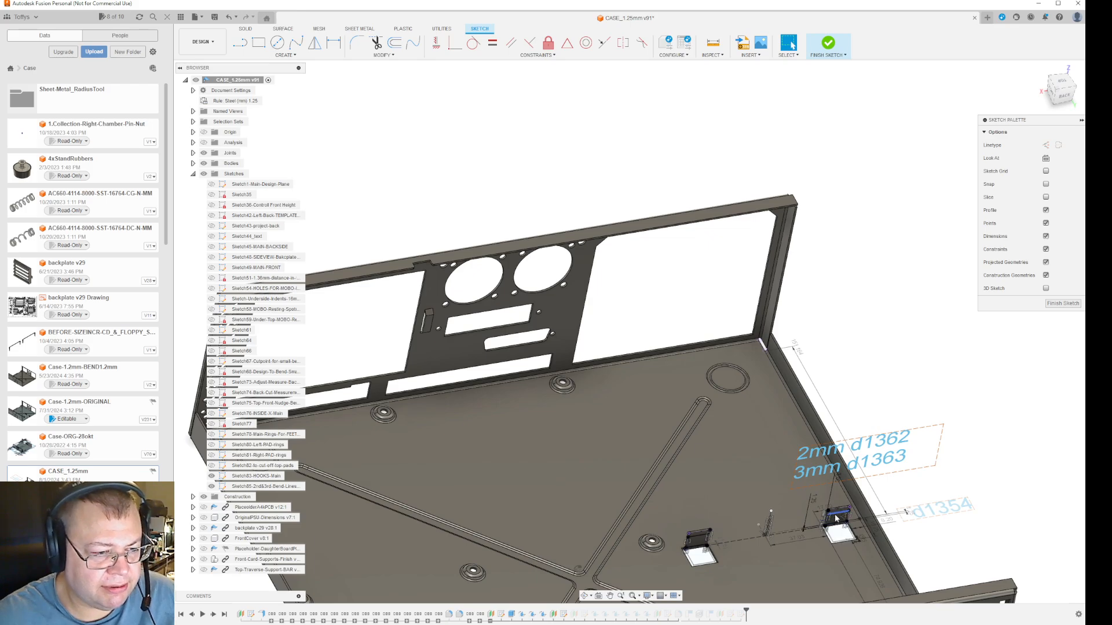
scroll(686, 558, up, 2)
scroll(686, 559, up, 3)
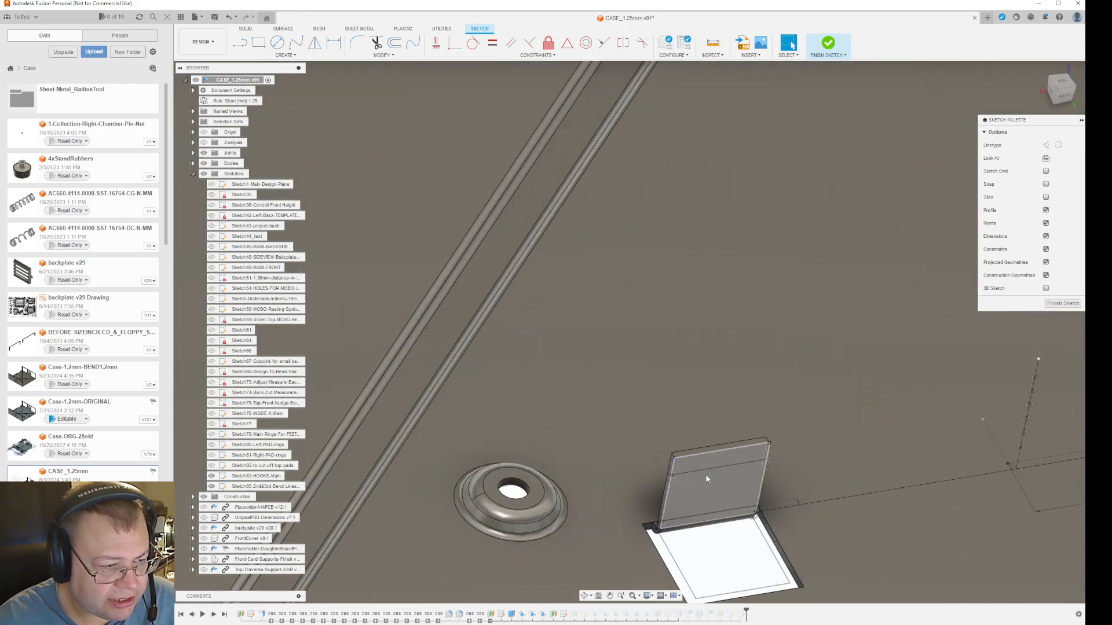
click(717, 516)
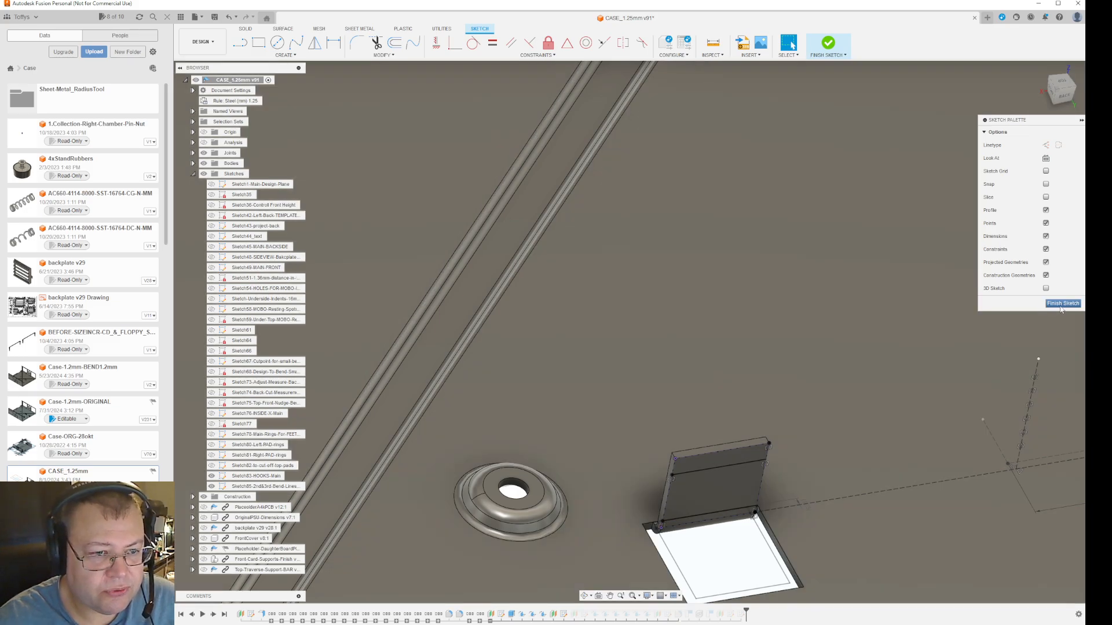
click(1062, 303)
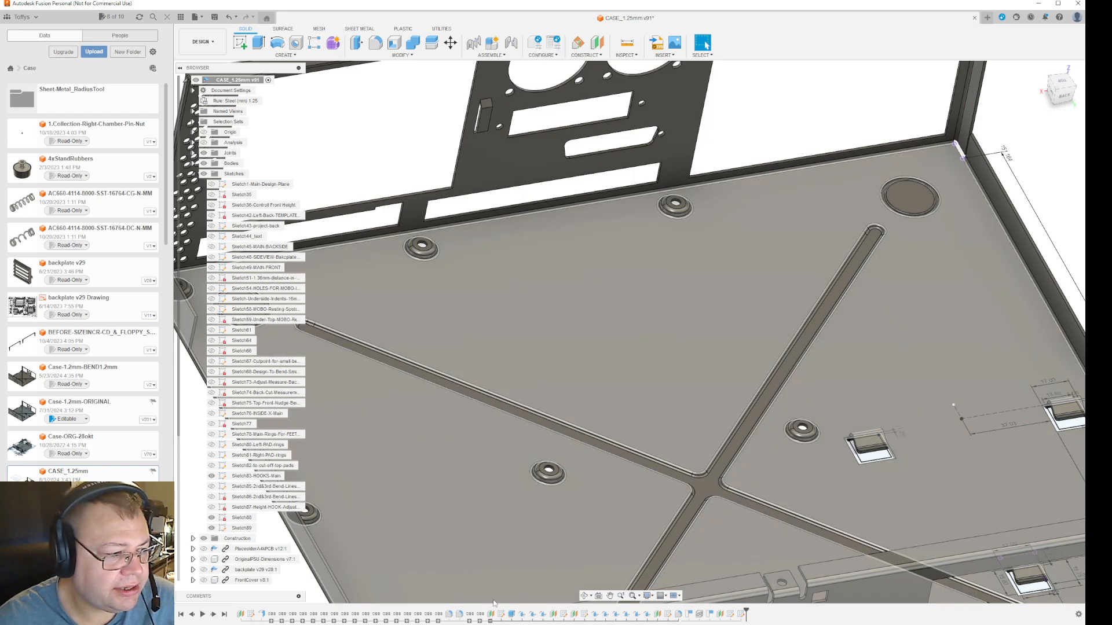
- In the main hooks sketch, subtract 15.1639966788 mm from the 151.164 mm dimension to the case's back edge, and finish the sketch
right_click(501, 614)
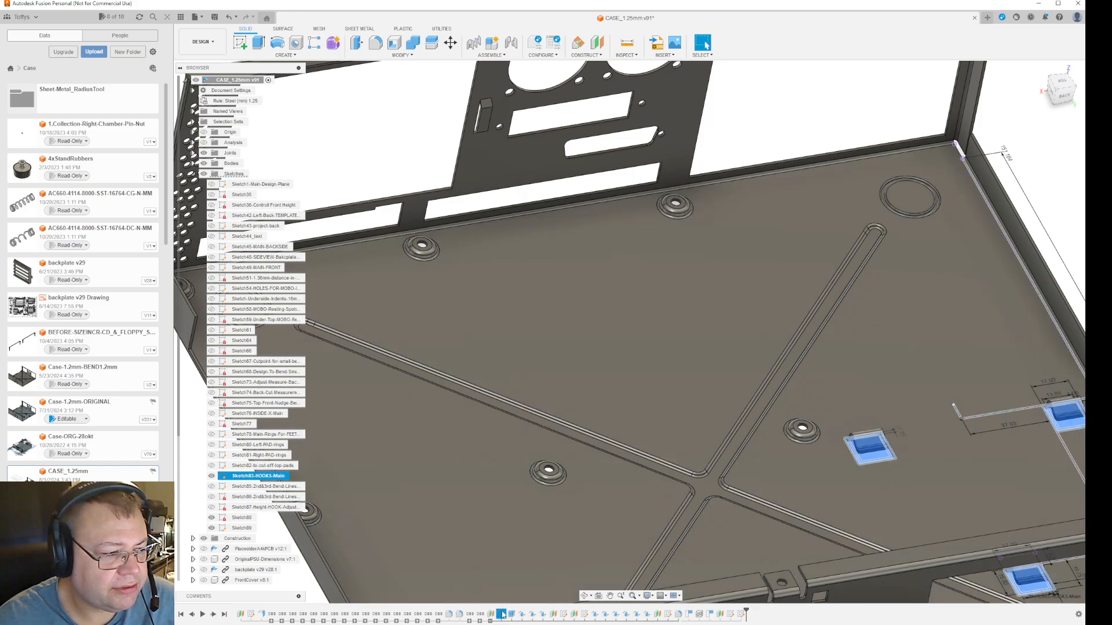
click(525, 516)
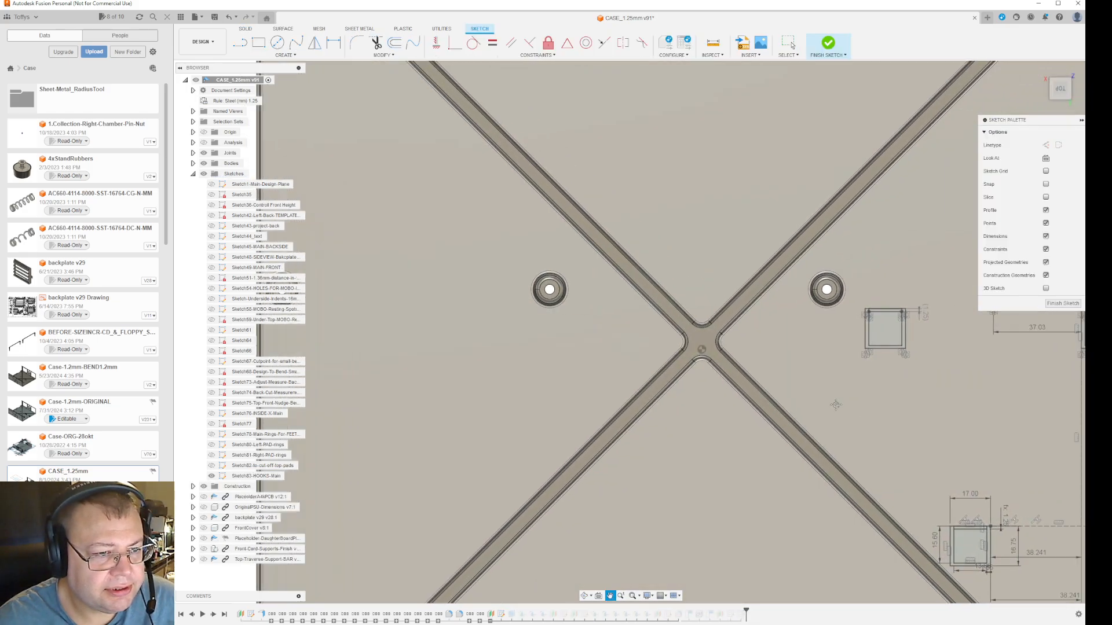
scroll(662, 381, down, 5)
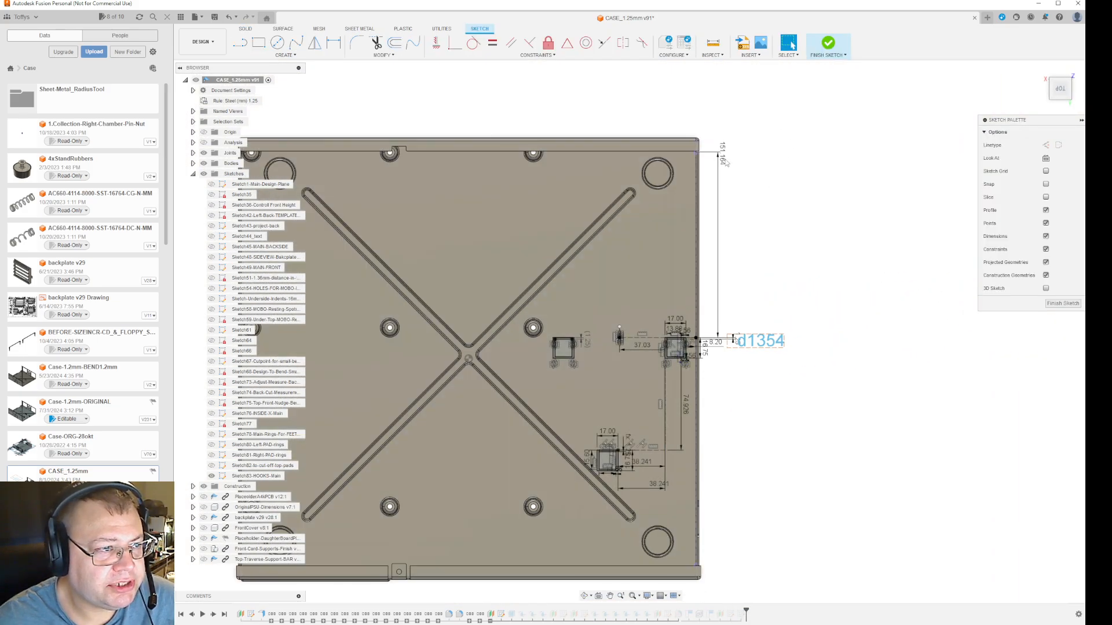
double_click(723, 160)
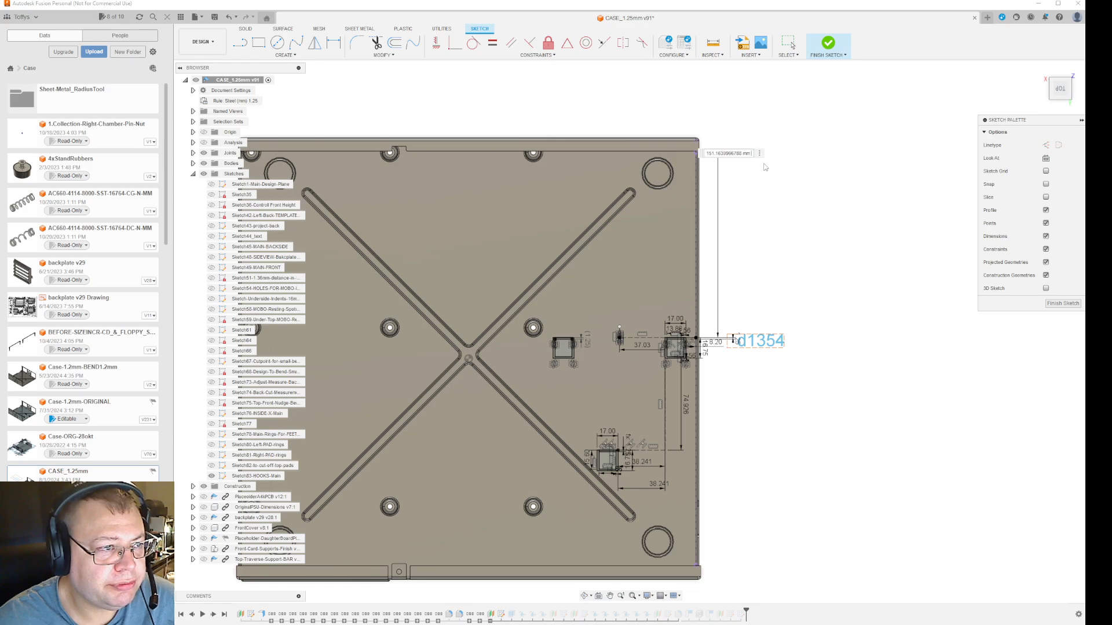
text(- 15)
text(15.1639966788)
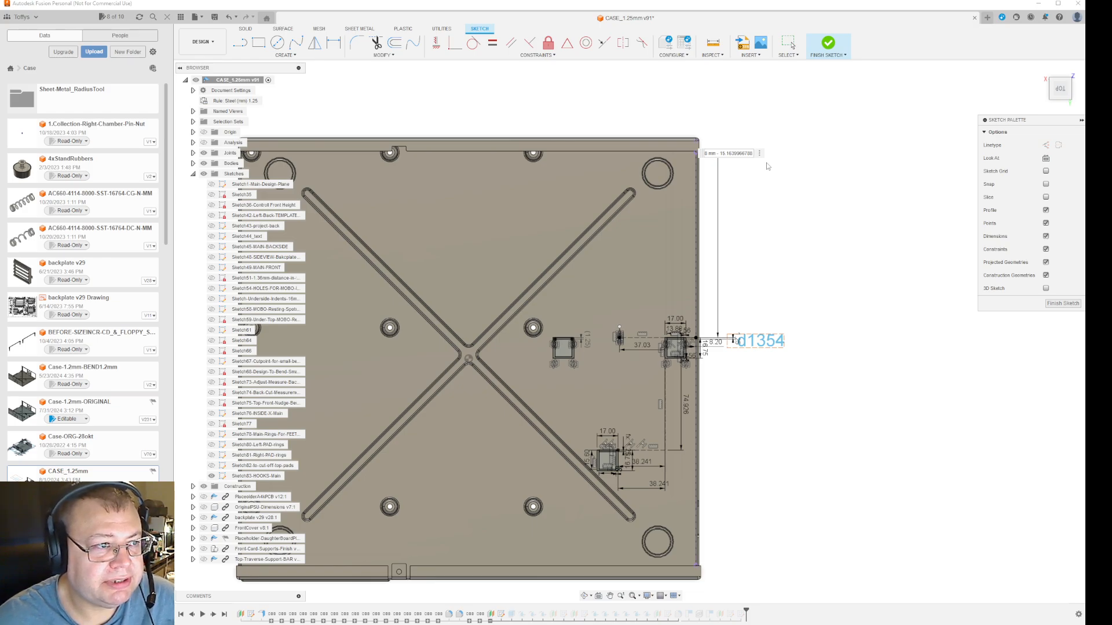
key(Return)
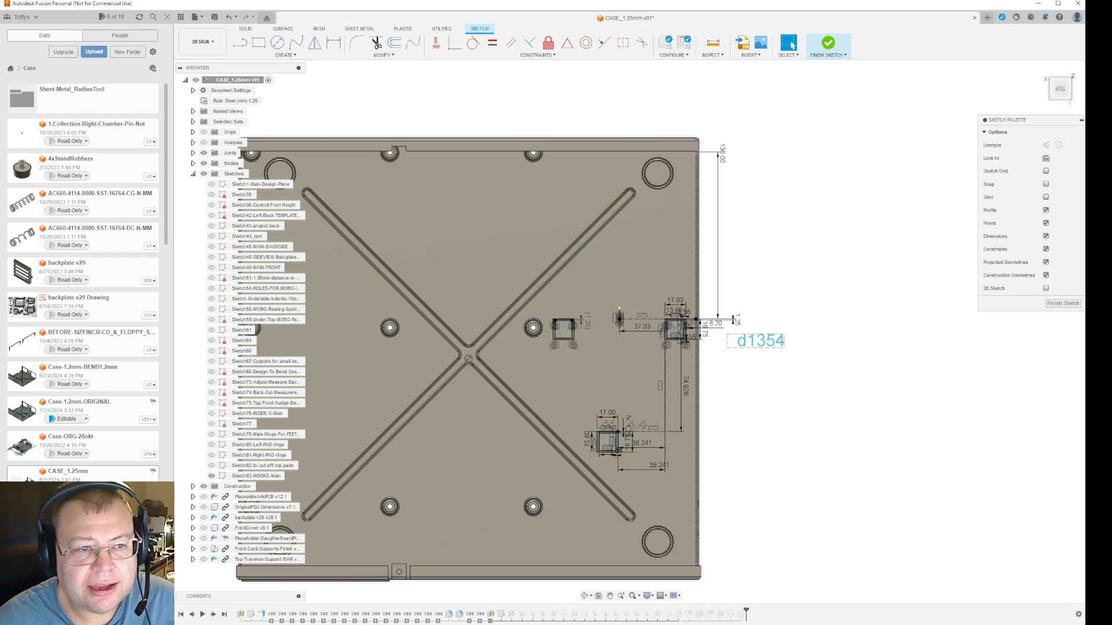
click(1070, 303)
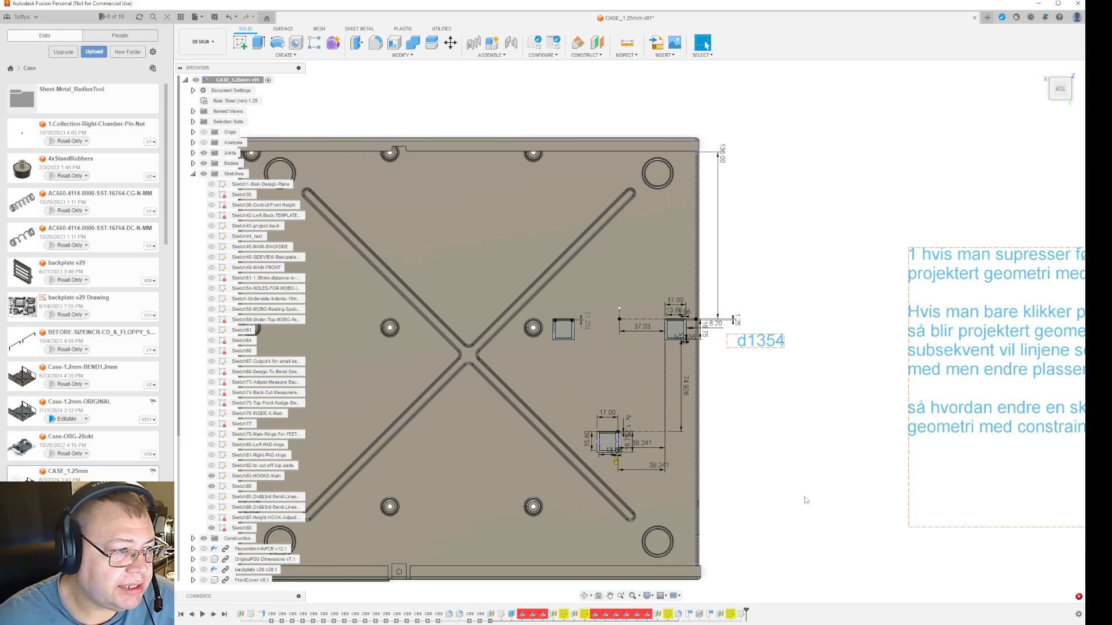
- Repair the first failing bend by reselecting the case floor as stationary side and the bend line of the hook nearest the side edge
middle_drag(764, 491, 852, 488)
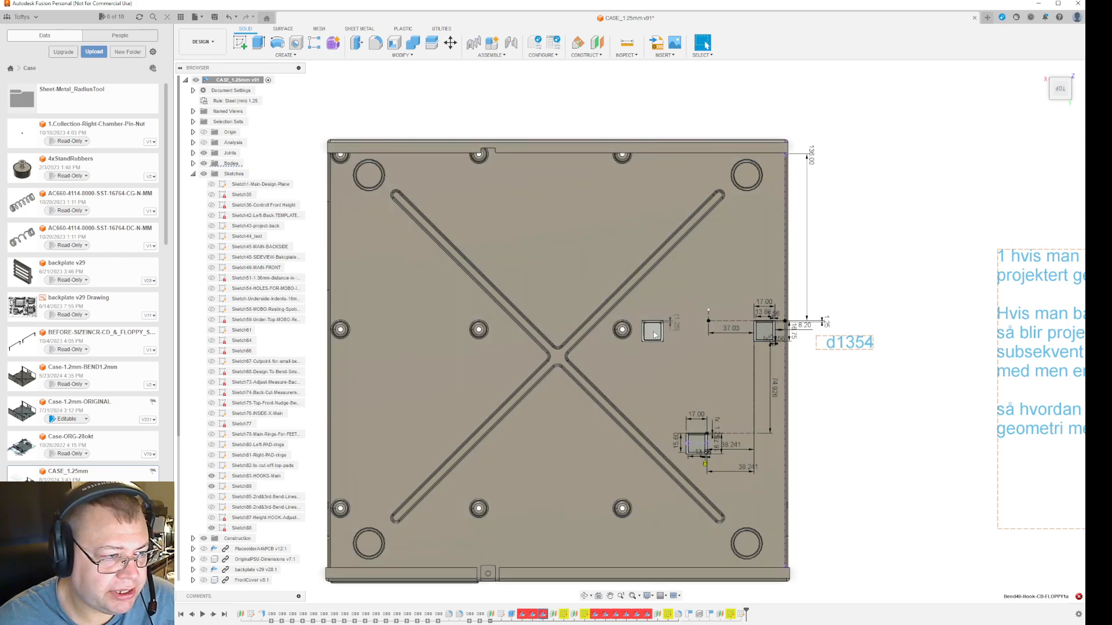
right_click(521, 614)
click(557, 520)
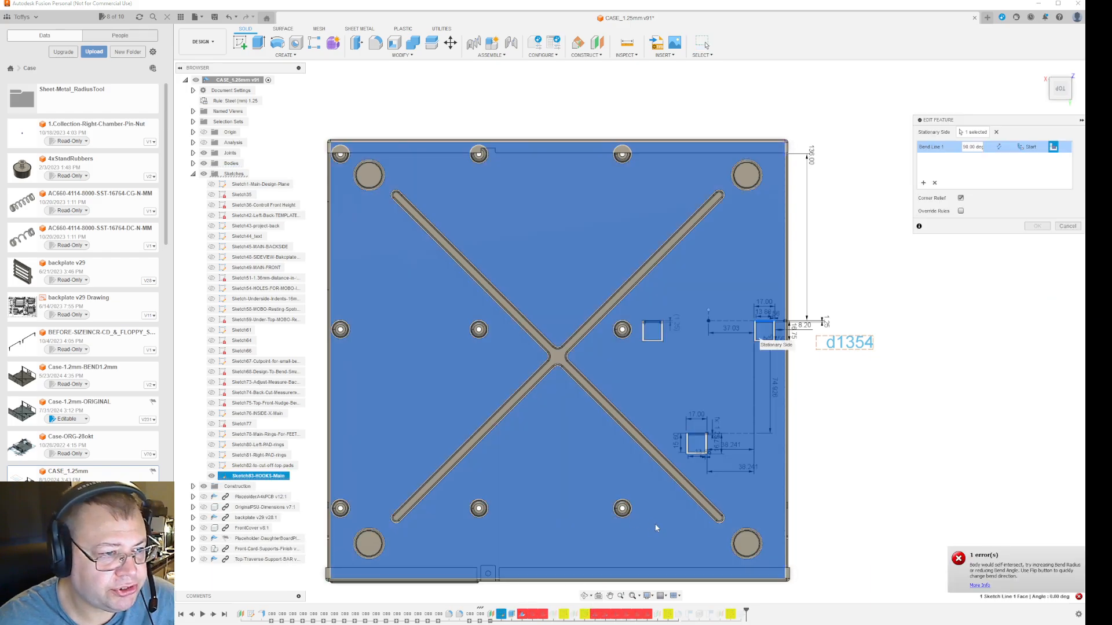
scroll(767, 311, up, 10)
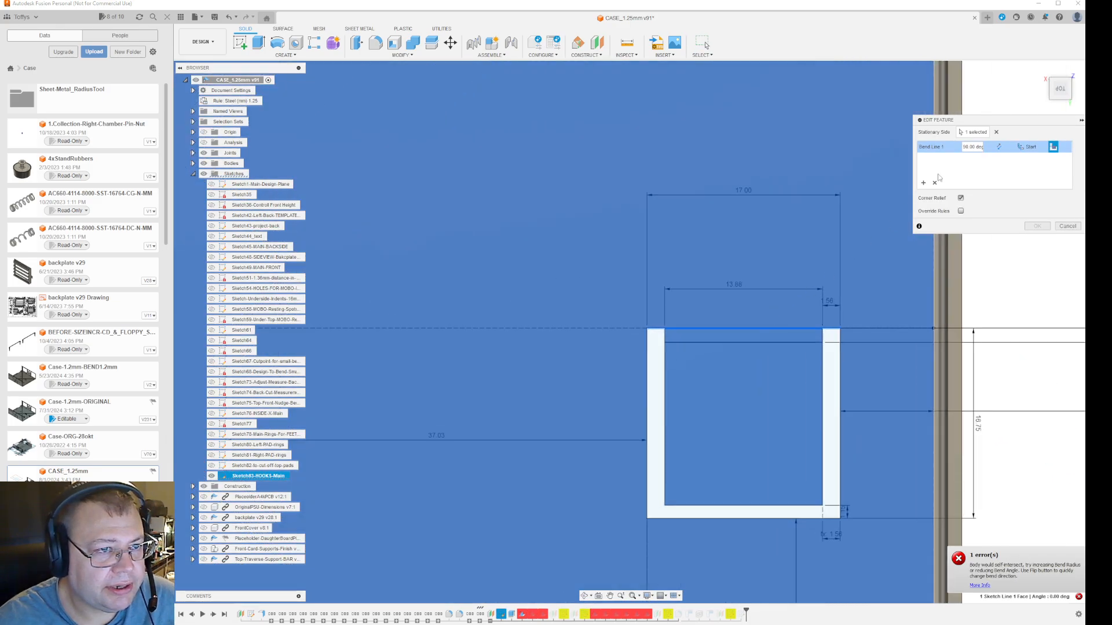
click(996, 132)
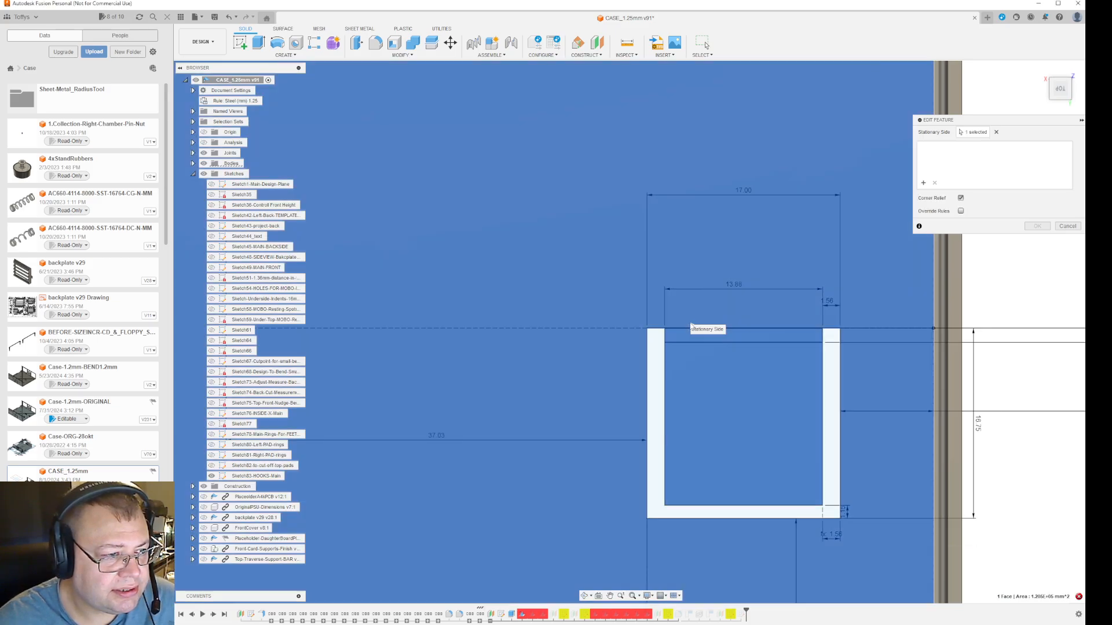
click(669, 334)
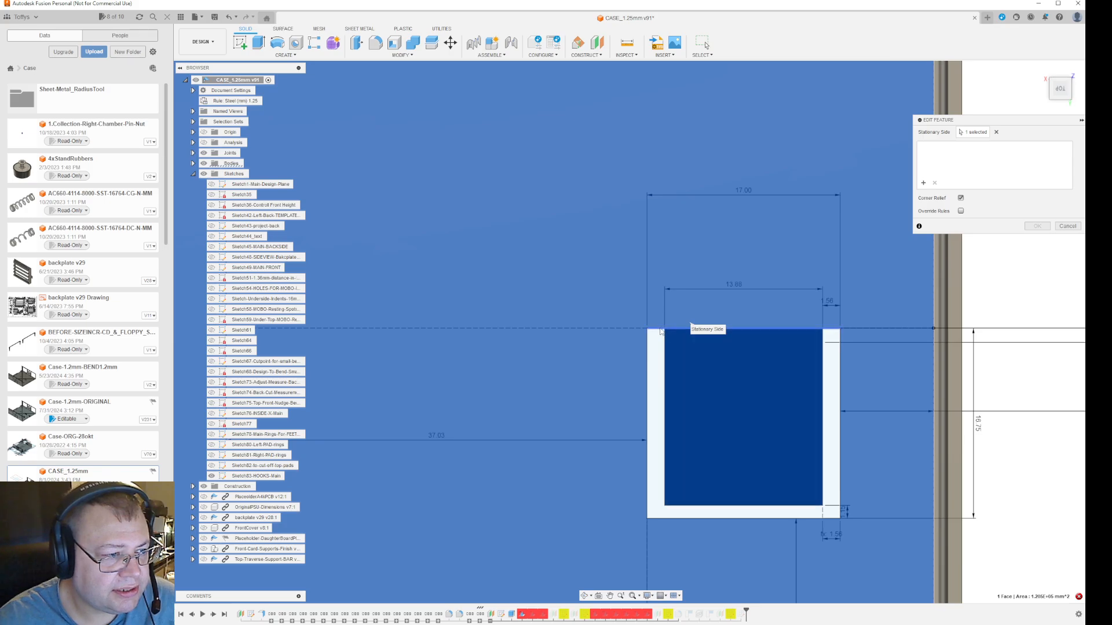
click(662, 330)
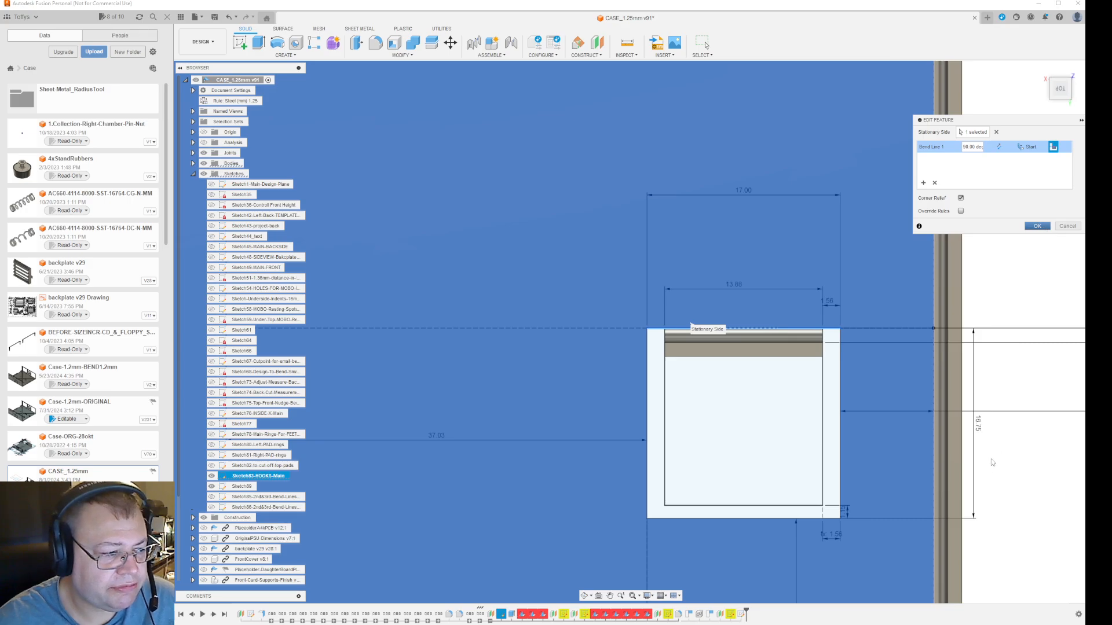
key(Return)
- Repair the next failing bend by reselecting the case floor as stationary side and the bend line of the hook beside the raised ring
scroll(976, 513, down, 5)
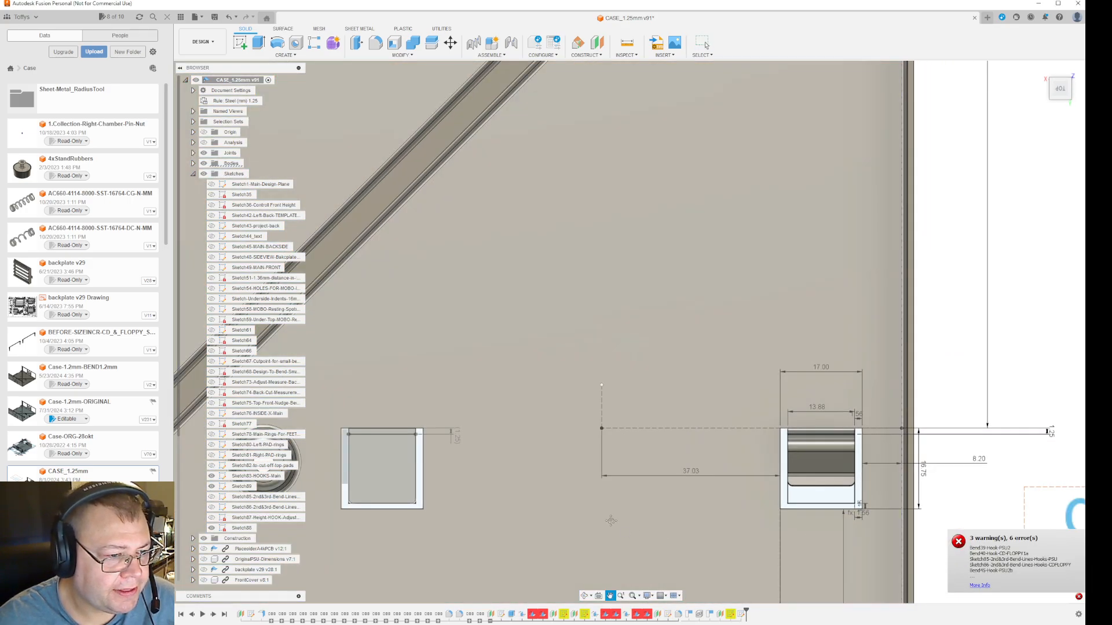
middle_drag(608, 521, 764, 513)
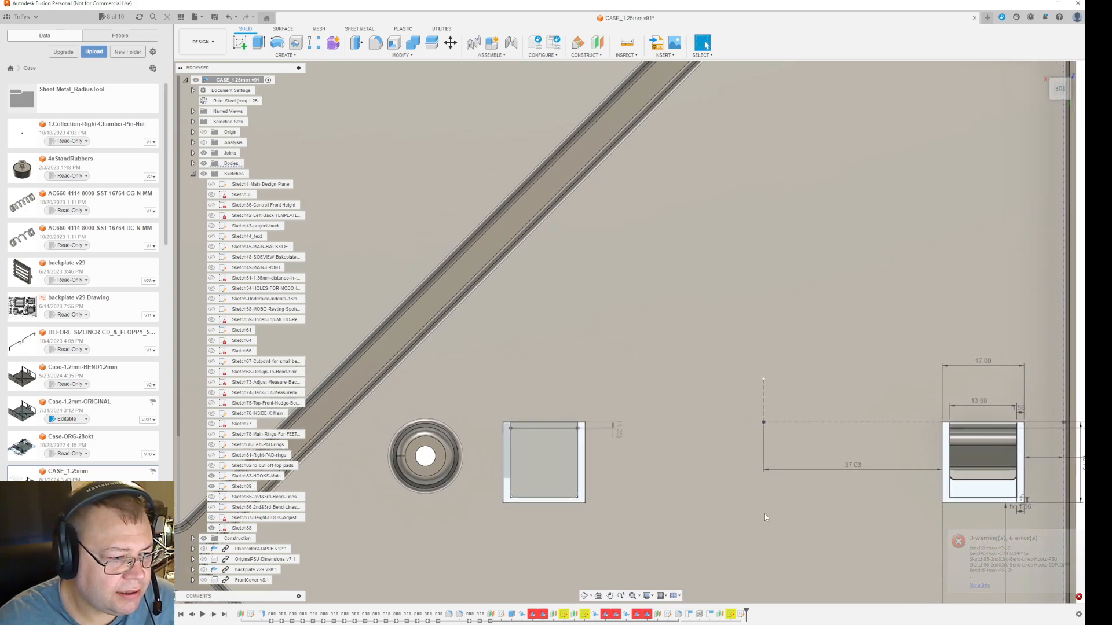
mouse_move(657, 509)
shift+middle_down()
mouse_move(685, 497)
mouse_move(664, 487)
mouse_move(690, 497)
mouse_move(668, 513)
shift+middle_up()
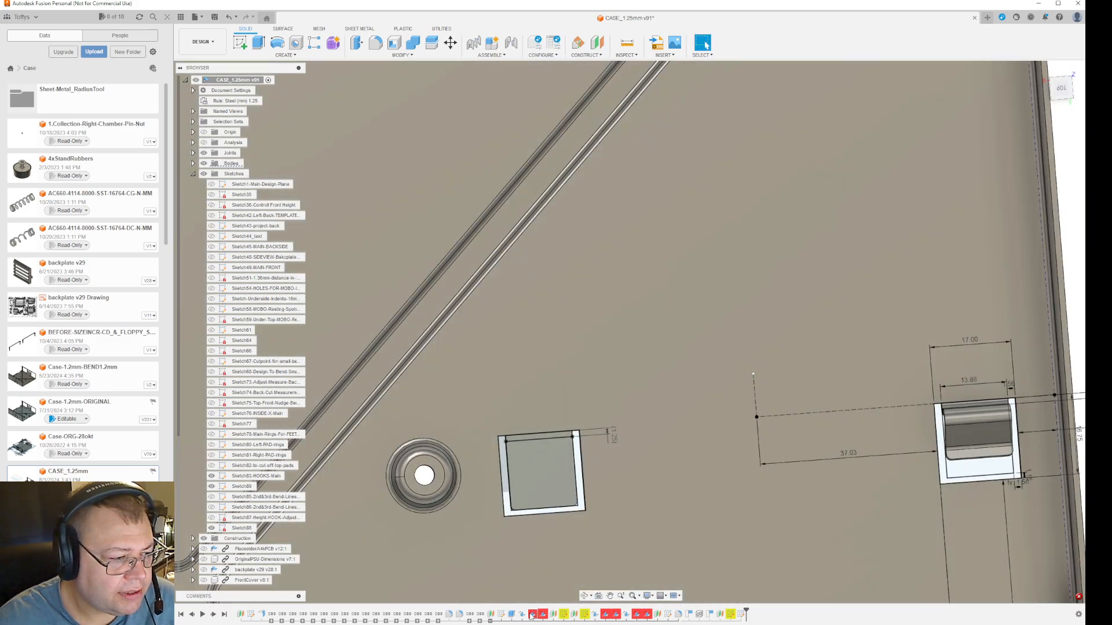
right_click(533, 615)
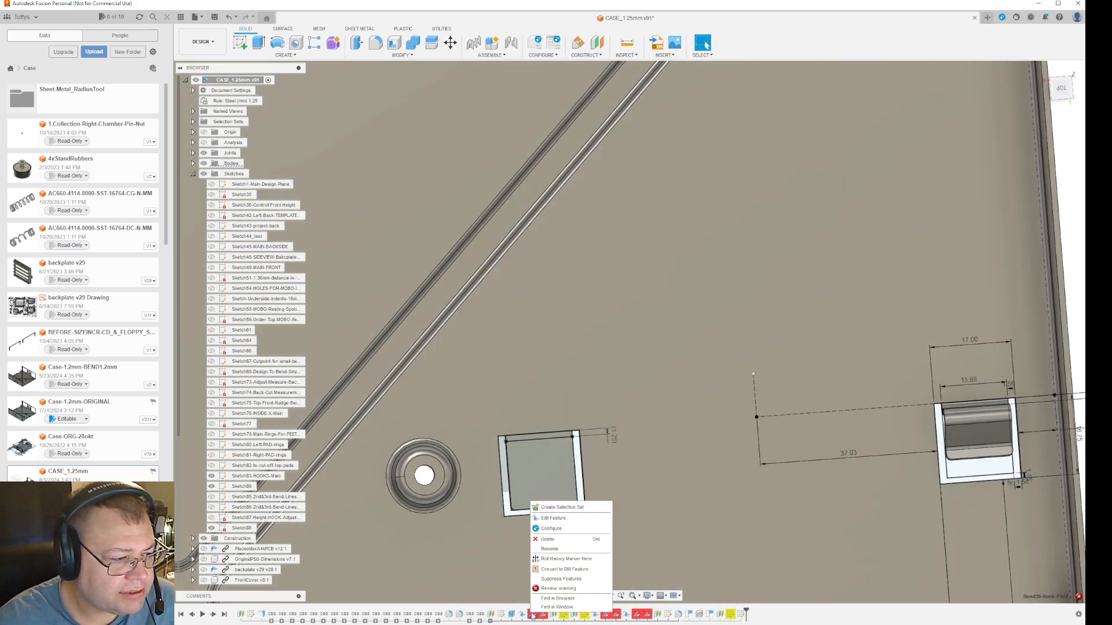
click(554, 518)
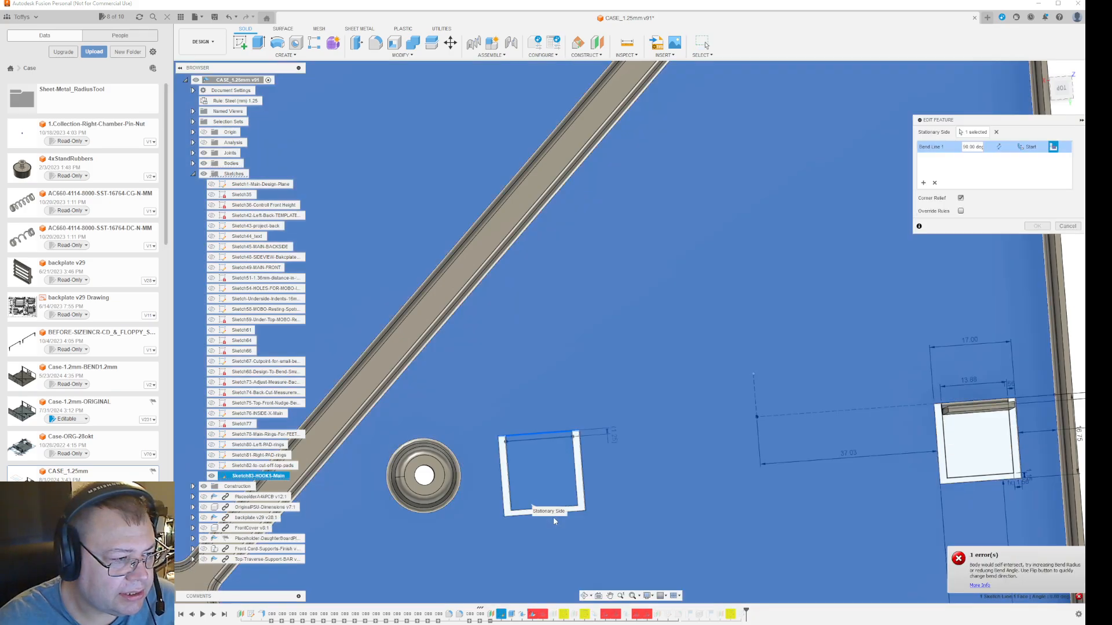
click(1059, 86)
click(996, 132)
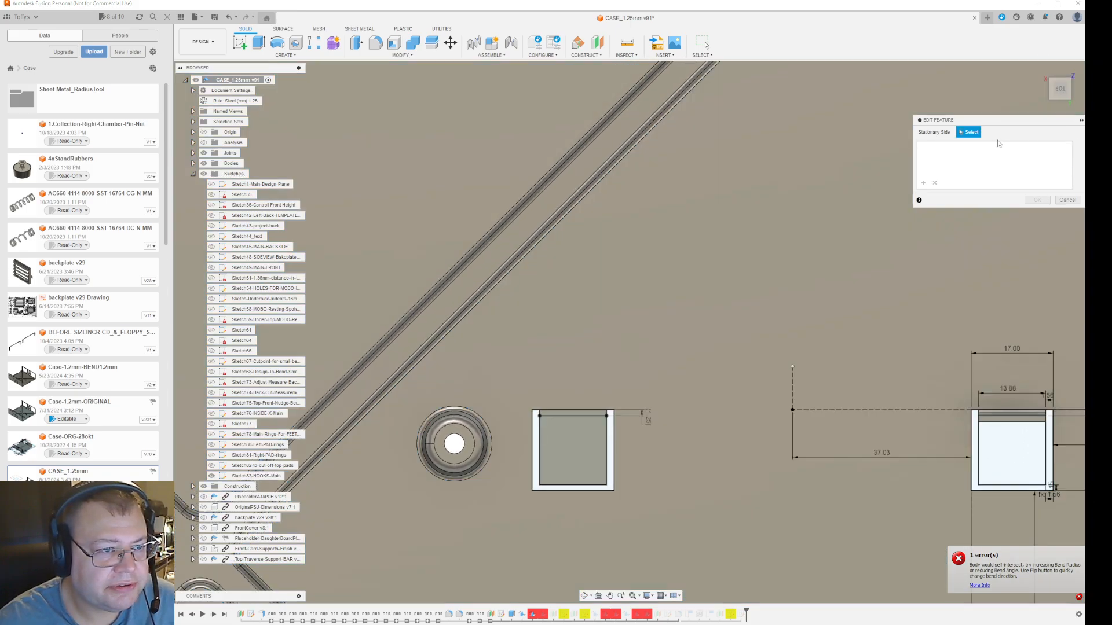
click(570, 411)
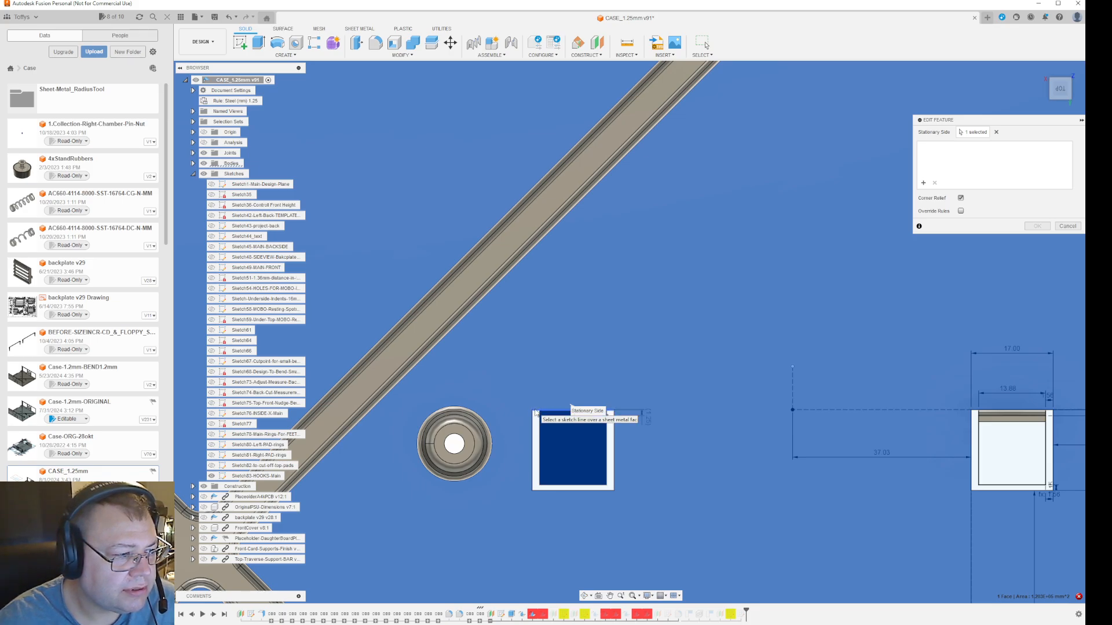
click(551, 415)
click(1036, 226)
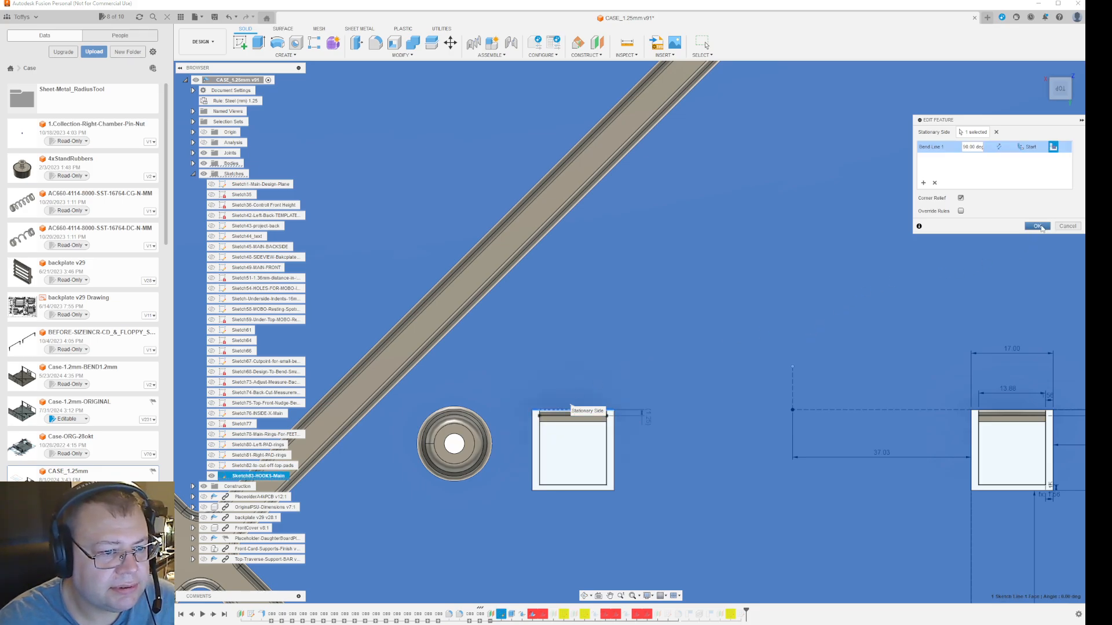
- Repair the failing CD-floppy hook bend by reselecting the case floor as stationary side and the bend line of that hook
scroll(859, 359, down, 3)
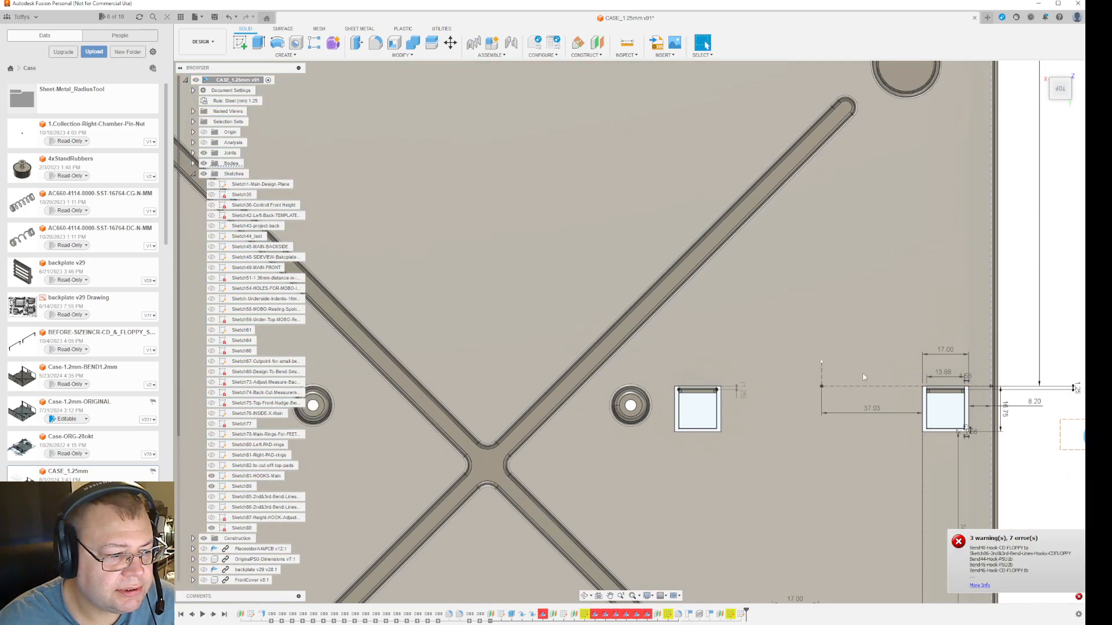
middle_drag(863, 375, 972, 203)
middle_drag(865, 399, 709, 364)
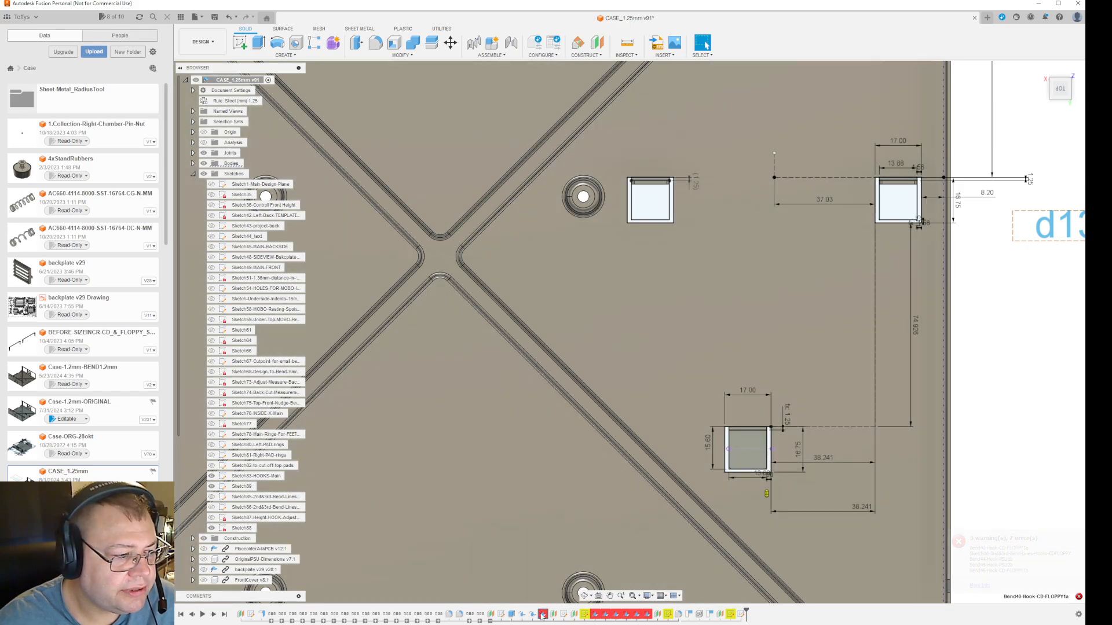
right_click(543, 613)
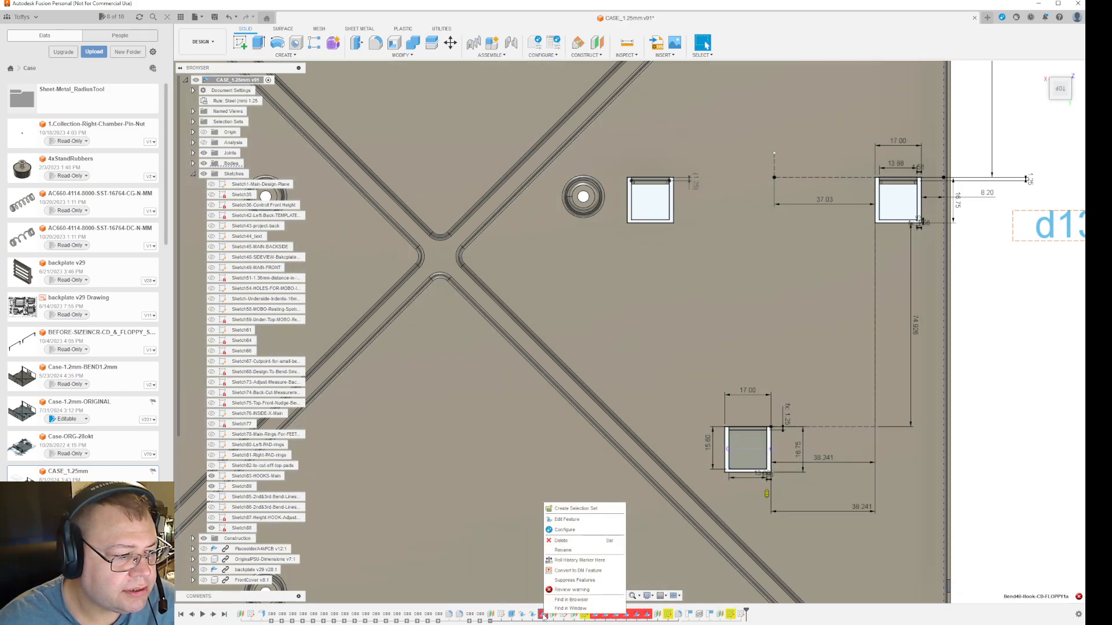
click(567, 520)
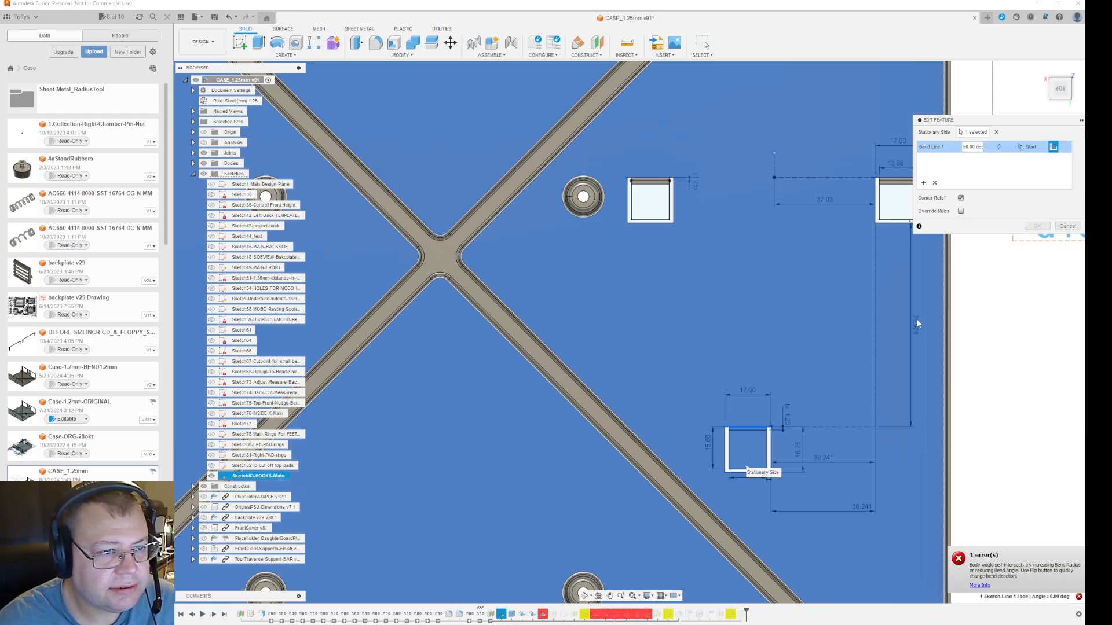
click(996, 132)
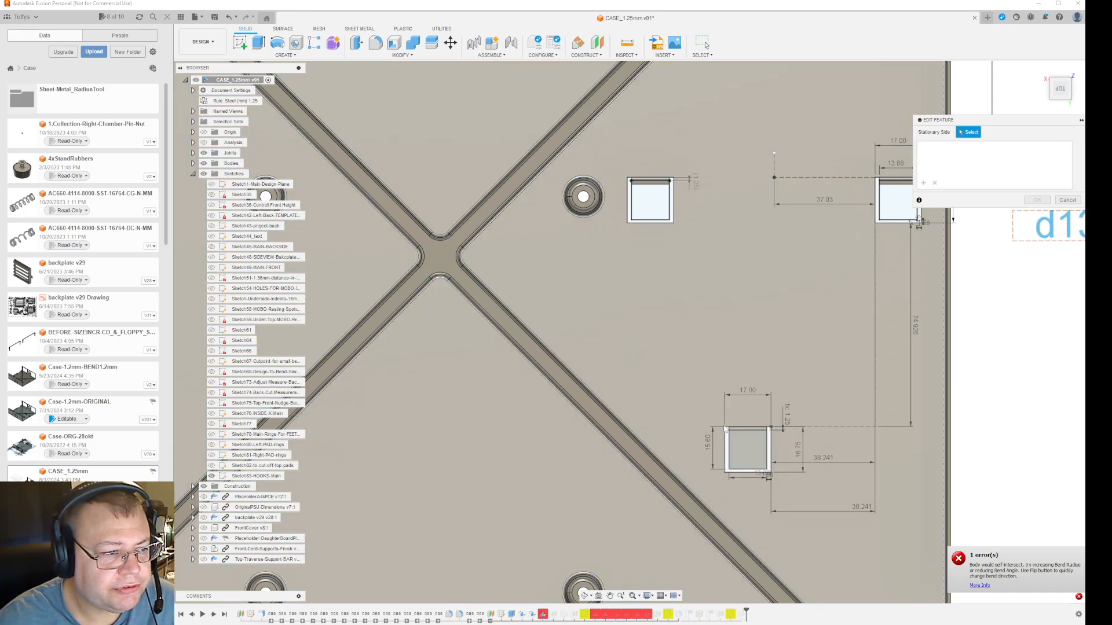
scroll(728, 429, up, 4)
click(721, 424)
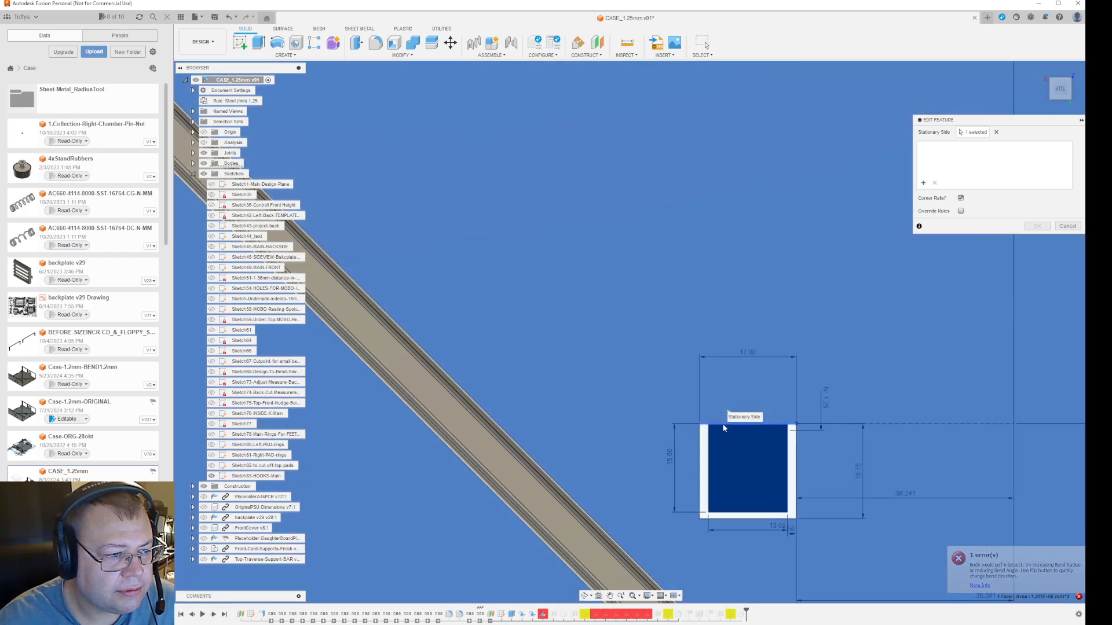
click(716, 431)
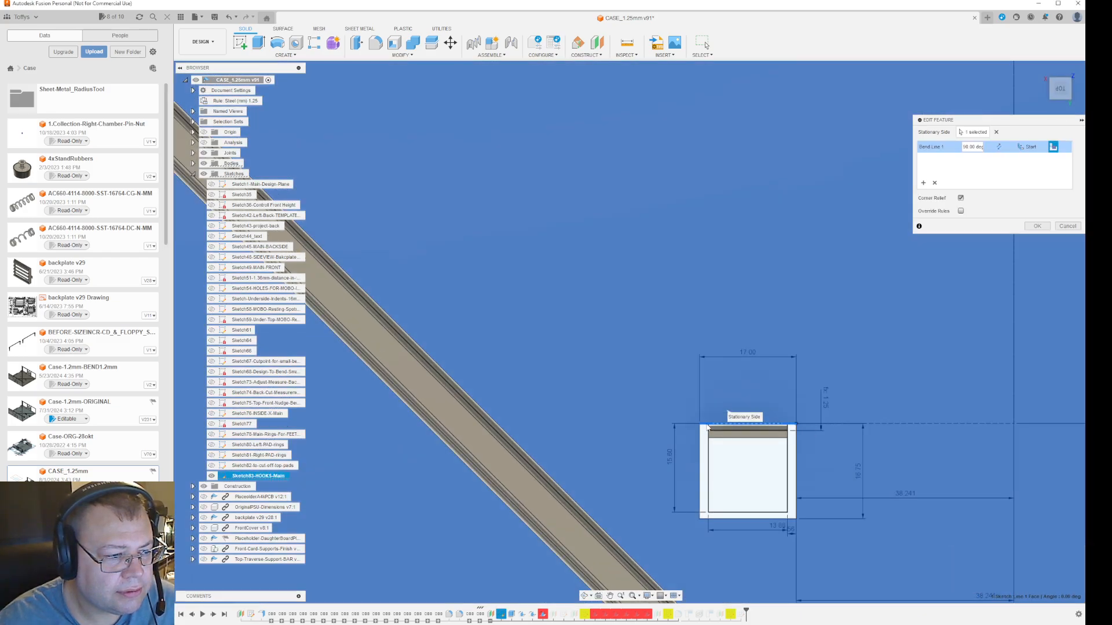
click(1040, 226)
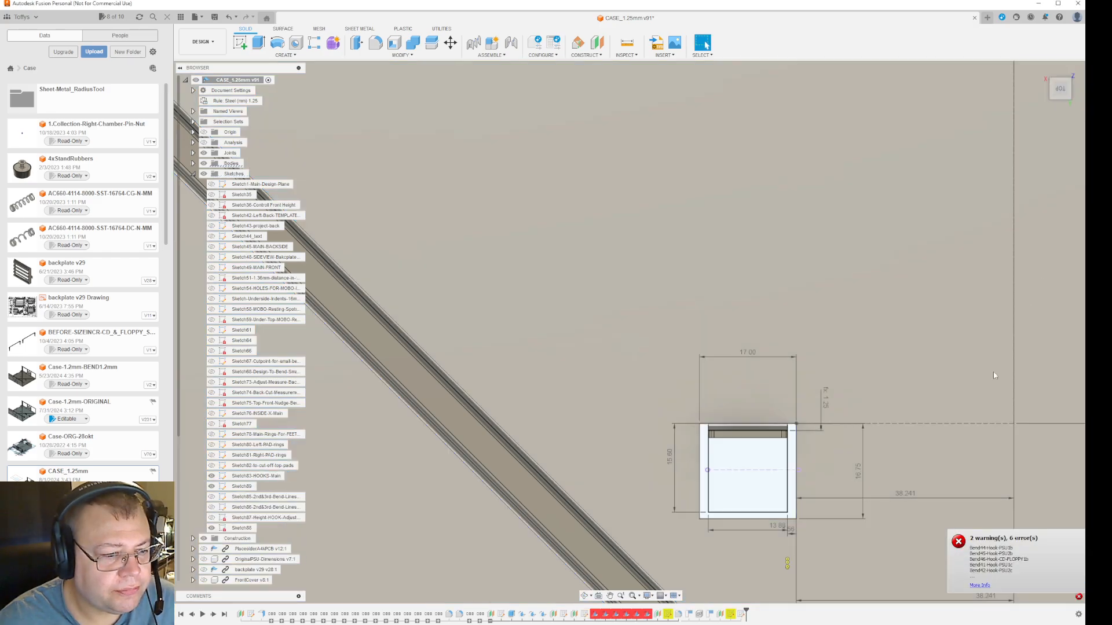
- Widen the browser to show full sketch names, display the PSU hooks' 2nd and 3rd bend-lines sketch, and examine its lines beside the upright flanges
scroll(921, 423, down, 3)
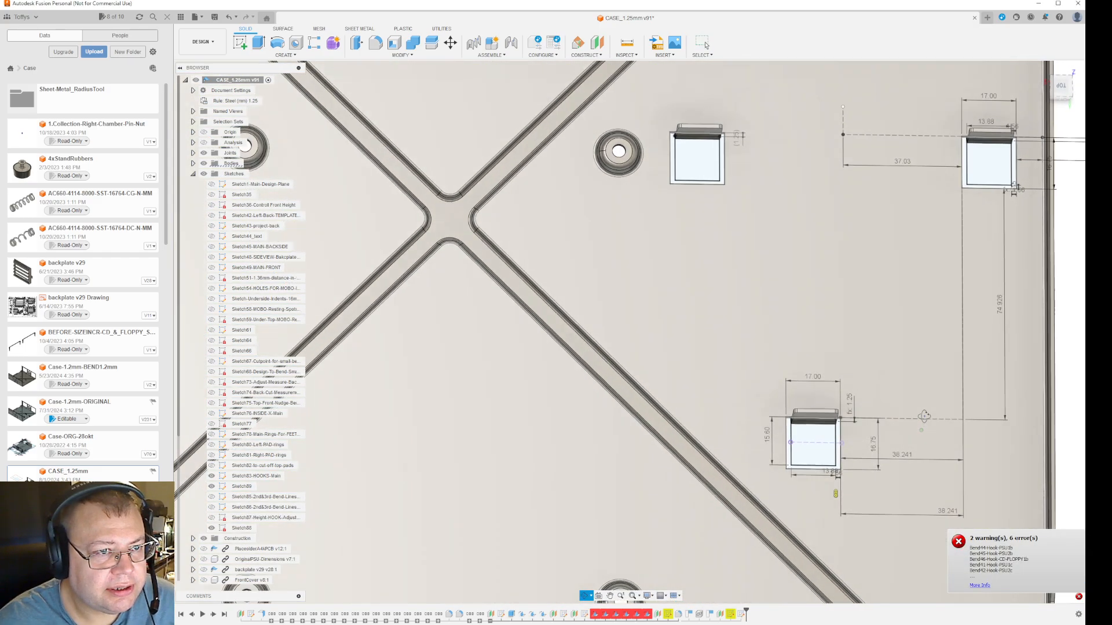
shift+middle_drag(924, 416, 937, 401)
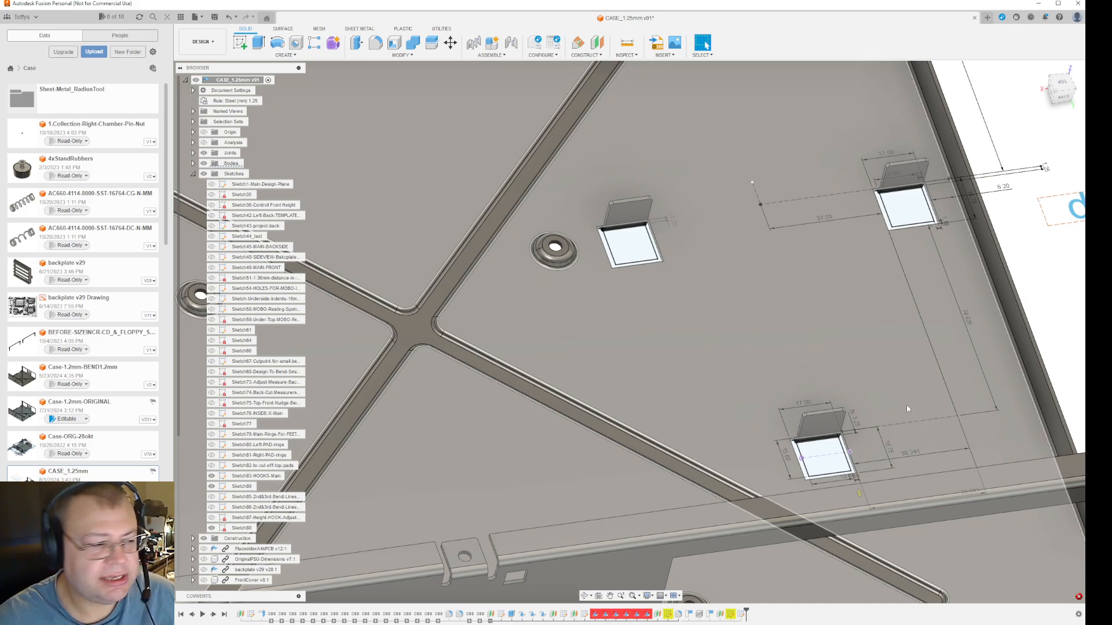
scroll(285, 508, down, 3)
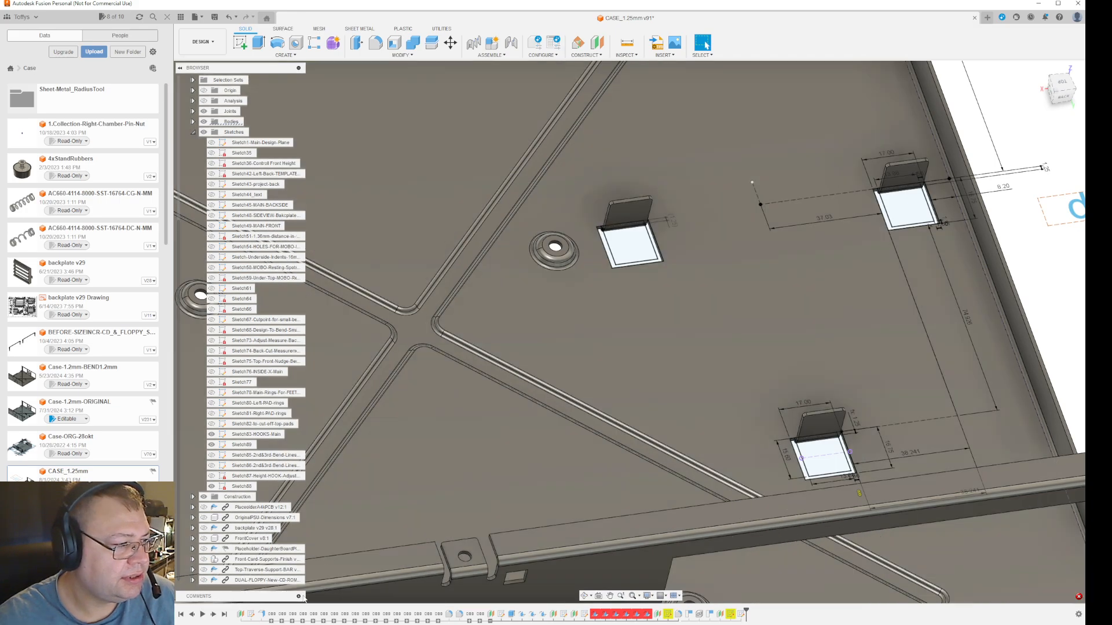
drag(307, 597, 438, 596)
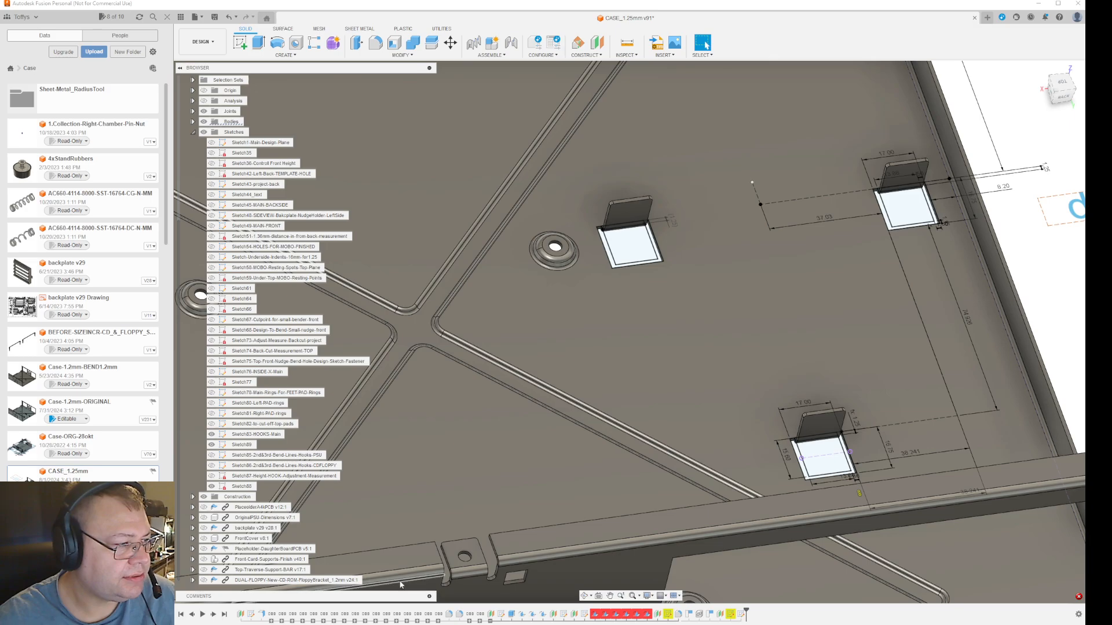
click(211, 456)
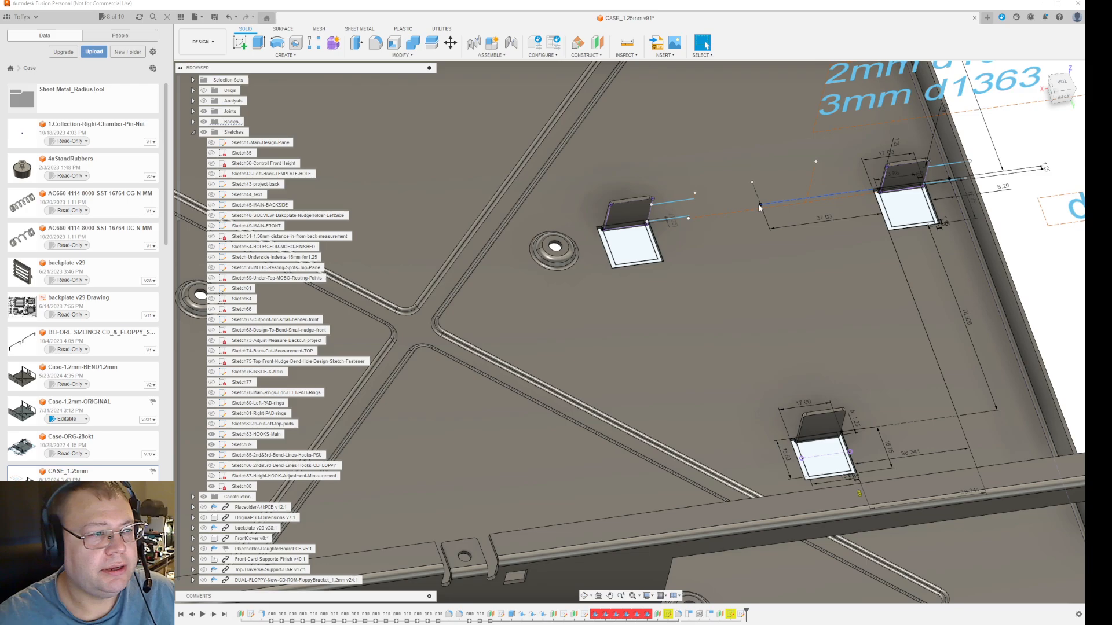
scroll(631, 249, up, 5)
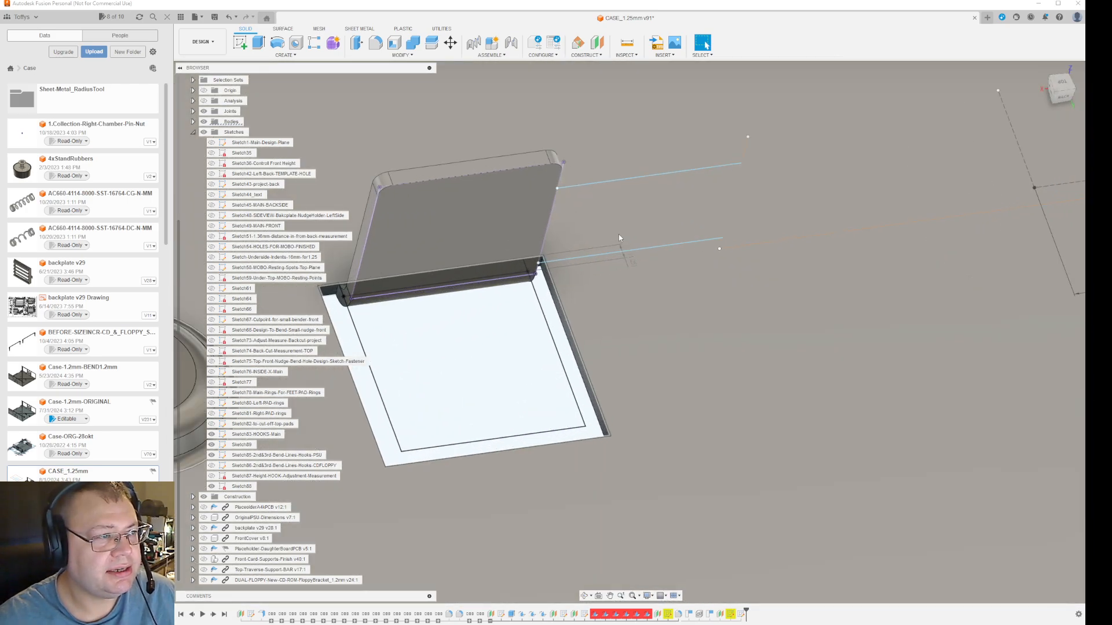
scroll(602, 204, up, 2)
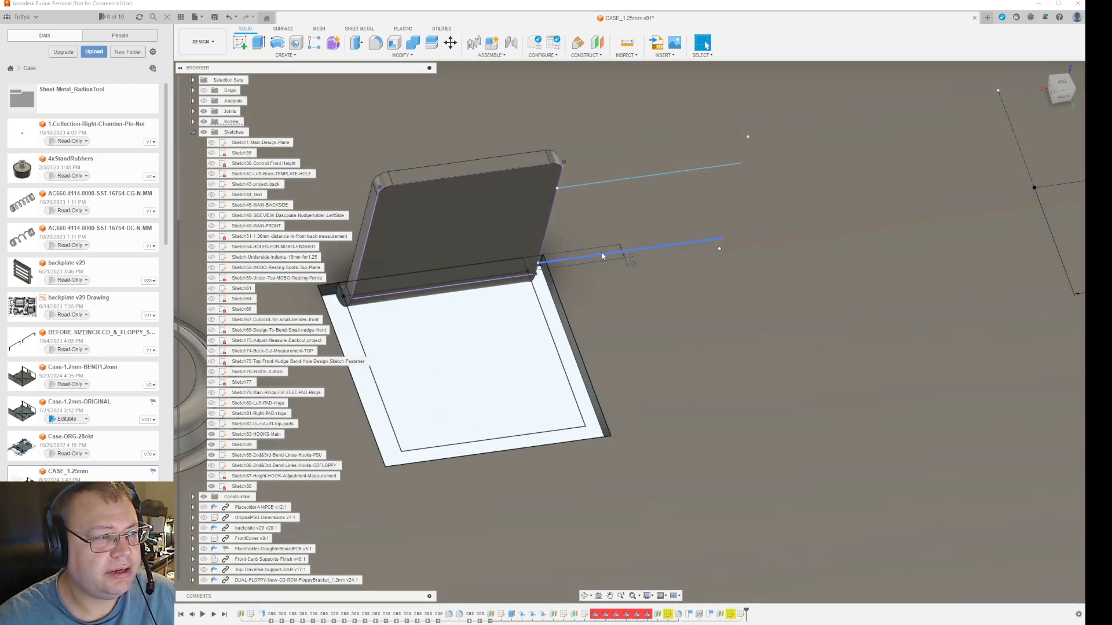
scroll(616, 184, down, 5)
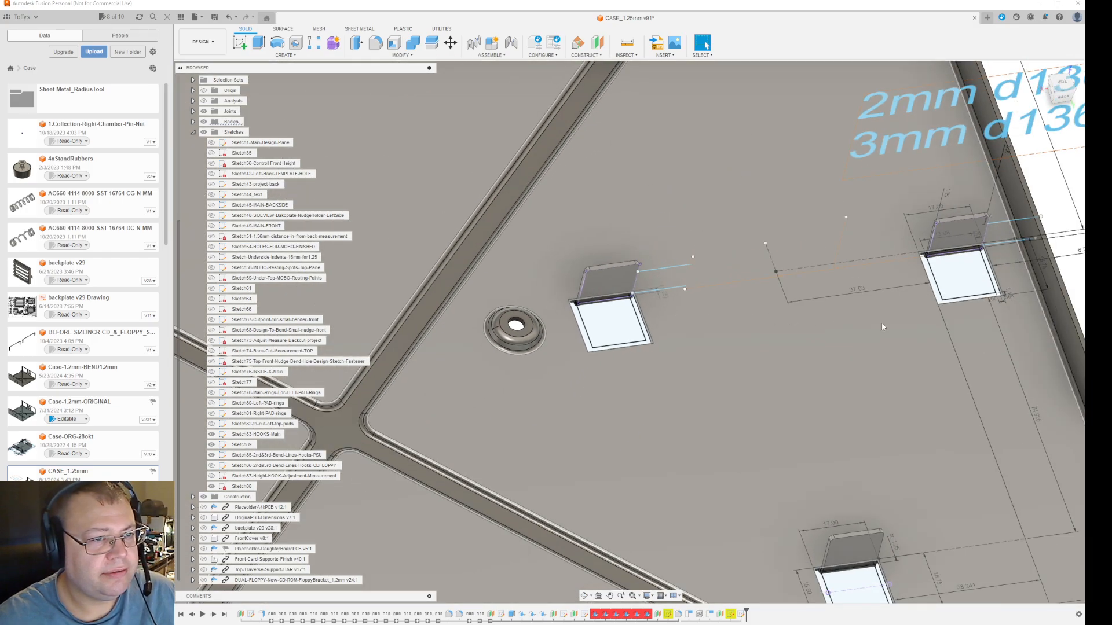
scroll(883, 327, down, 1)
middle_drag(883, 327, 644, 364)
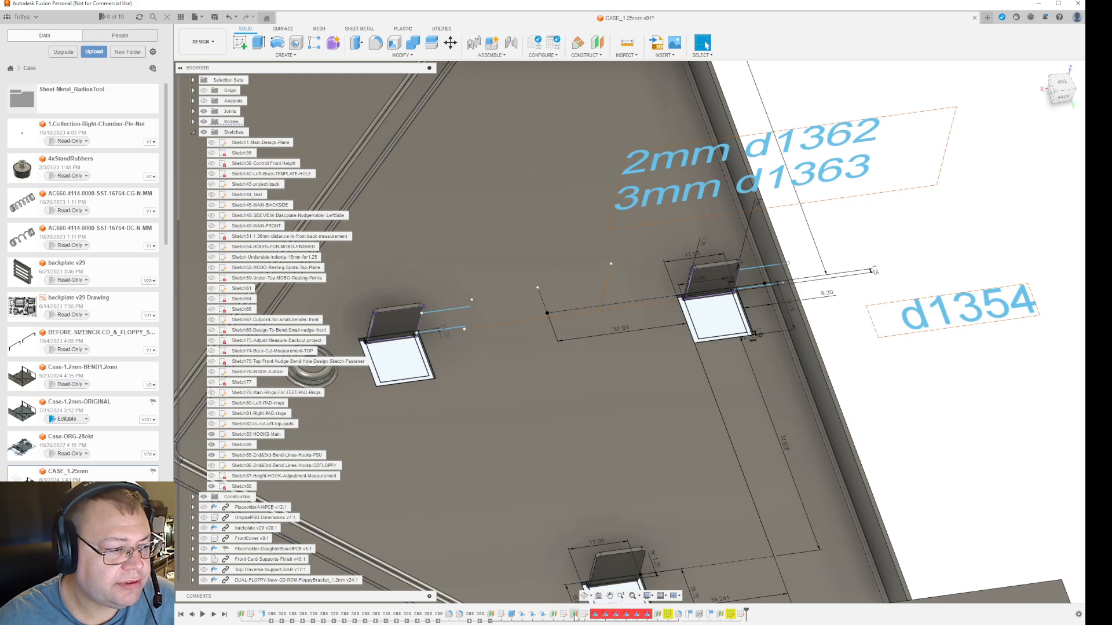
- Open the PSU hooks' 2nd and 3rd bend-lines sketch for editing and examine its projected edges and lines on the flange beside the raised ring
click(563, 614)
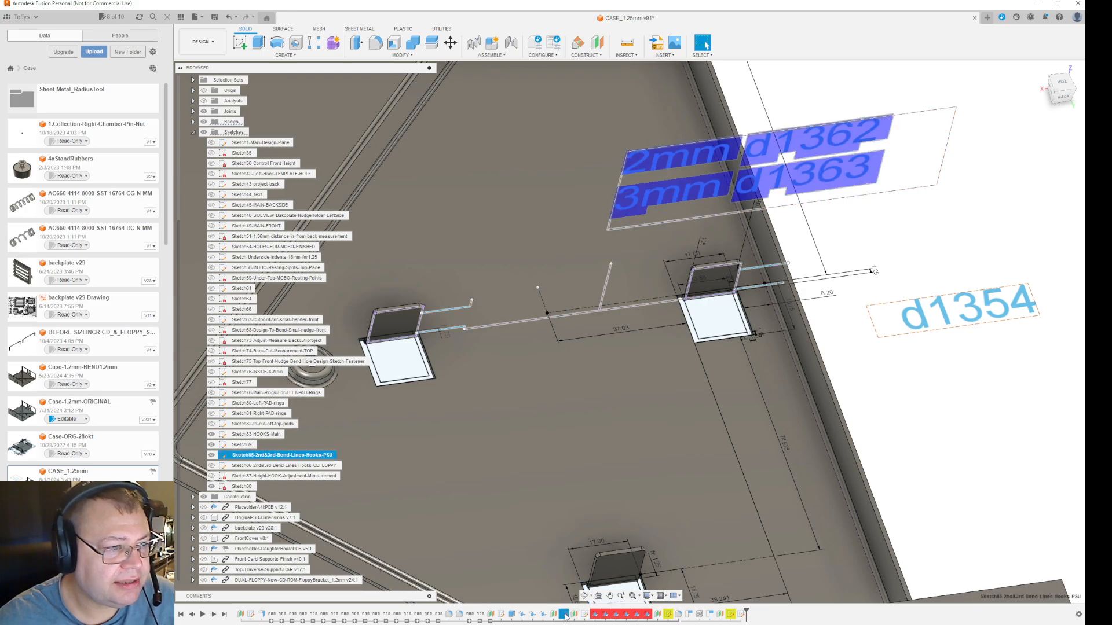
right_click(565, 615)
click(585, 520)
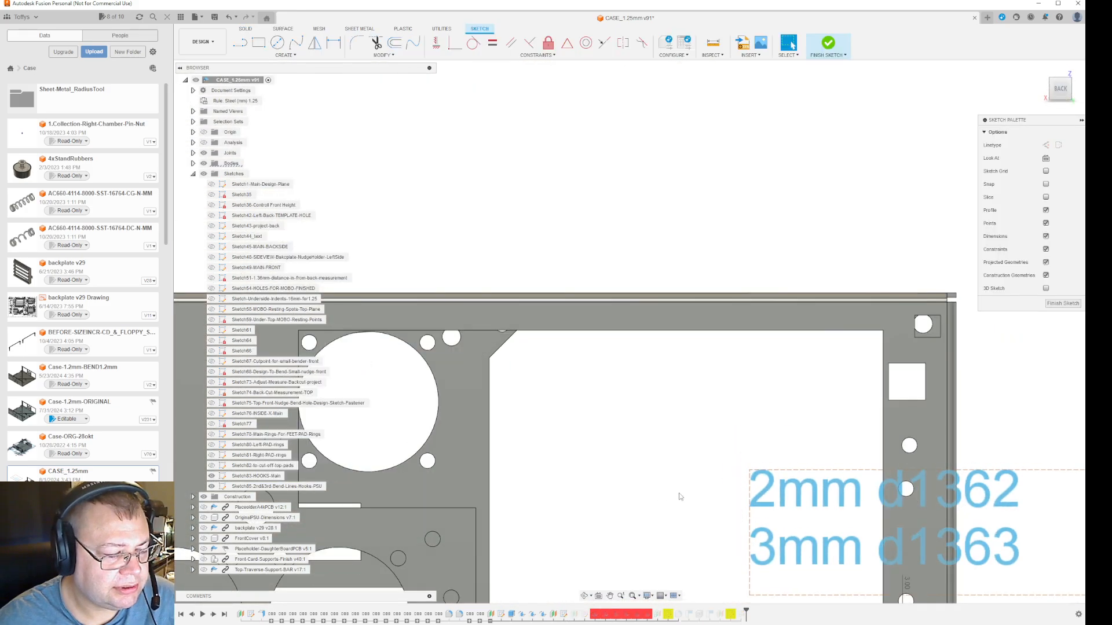
scroll(689, 497, down, 5)
mouse_move(757, 538)
shift+middle_down()
mouse_move(692, 582)
mouse_move(740, 381)
shift+middle_up()
scroll(735, 353, up, 8)
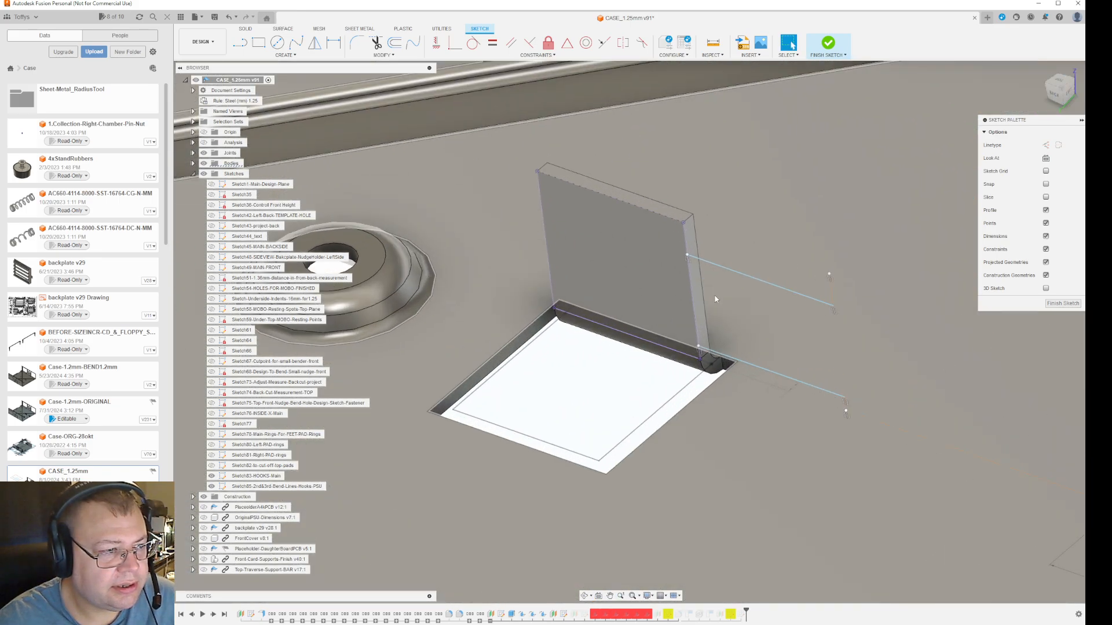
scroll(706, 294, up, 5)
scroll(705, 294, down, 3)
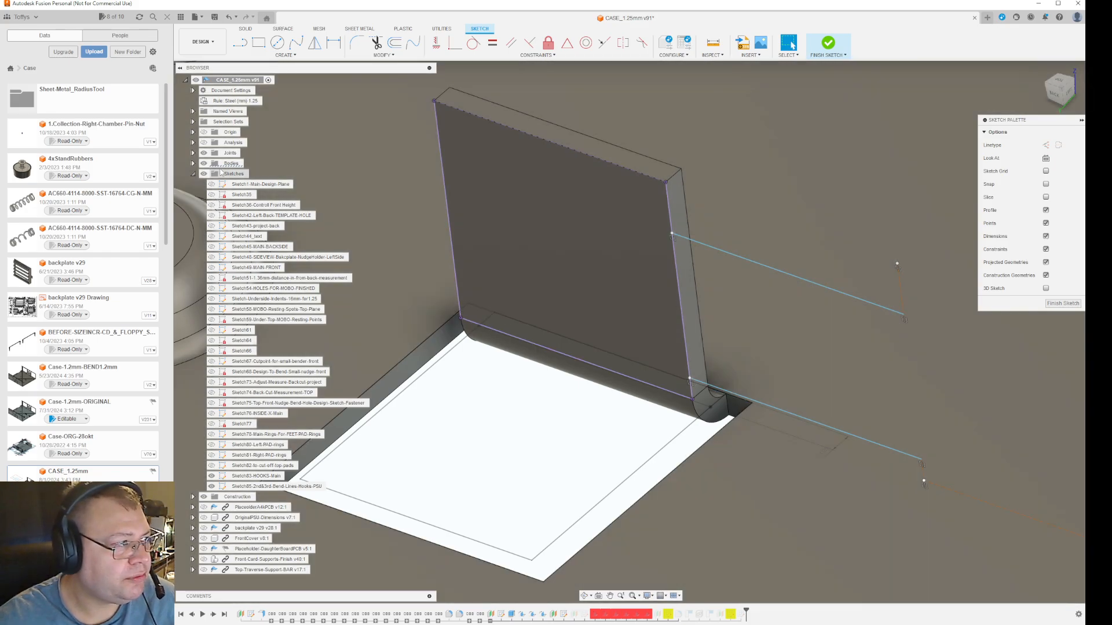
- Hide the bodies, check the projected line along the flange's vertical edge where the bend lines start, and finish the sketch
click(204, 163)
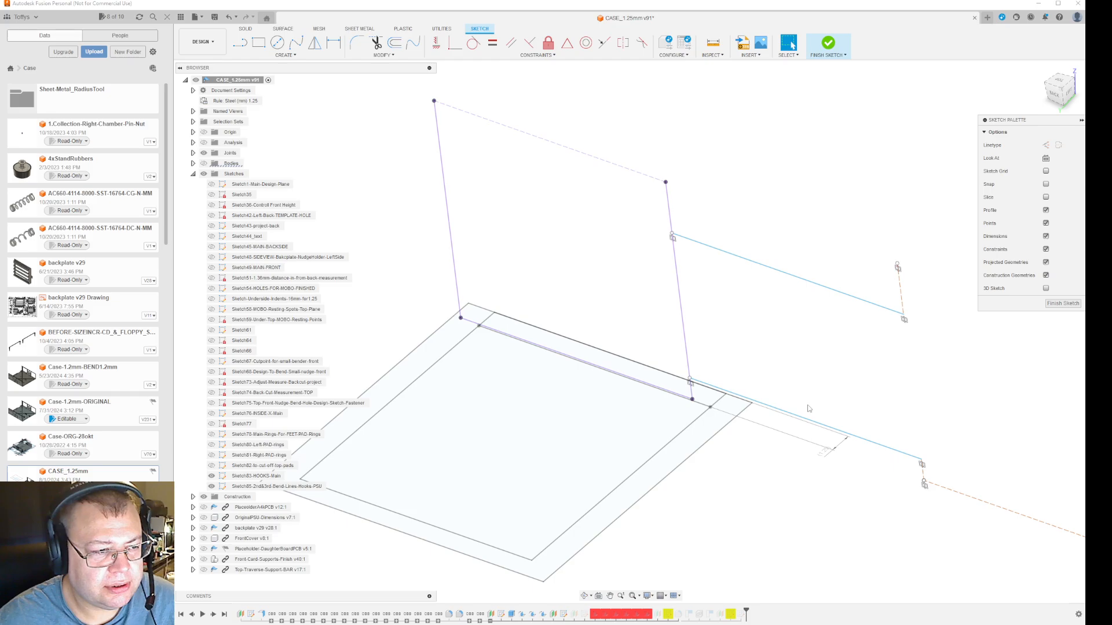
click(683, 320)
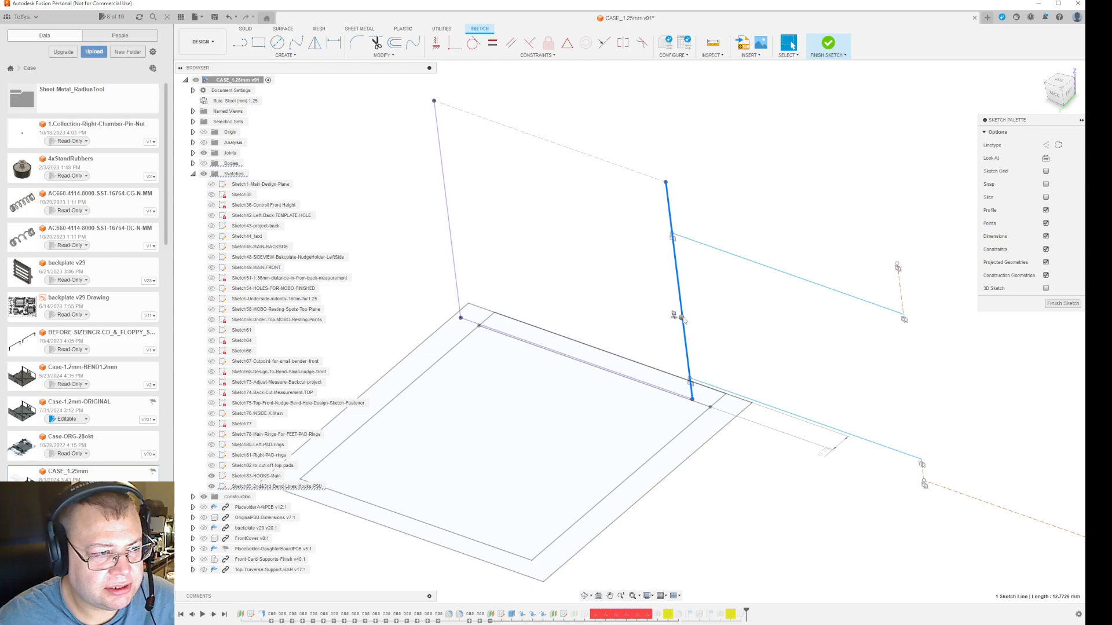
right_click(684, 322)
click(735, 356)
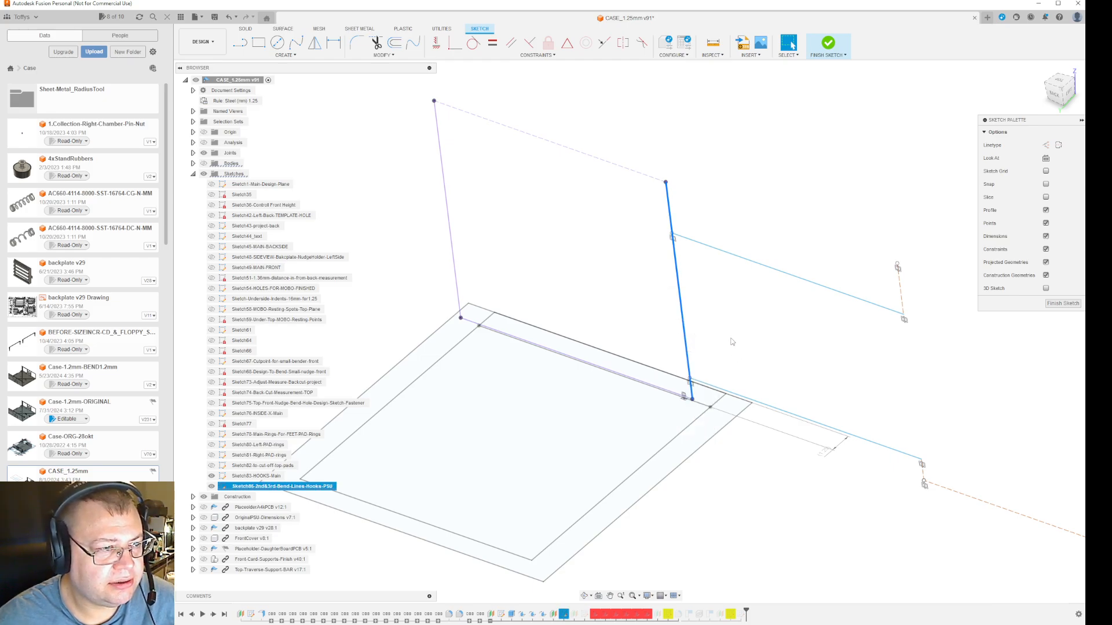
click(733, 355)
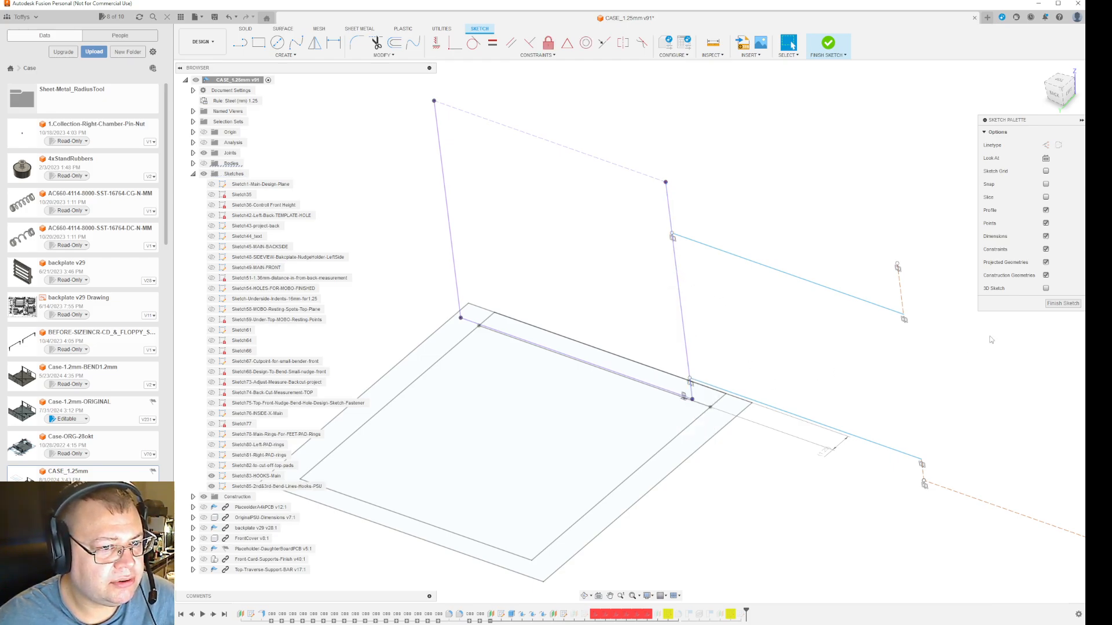
click(1063, 304)
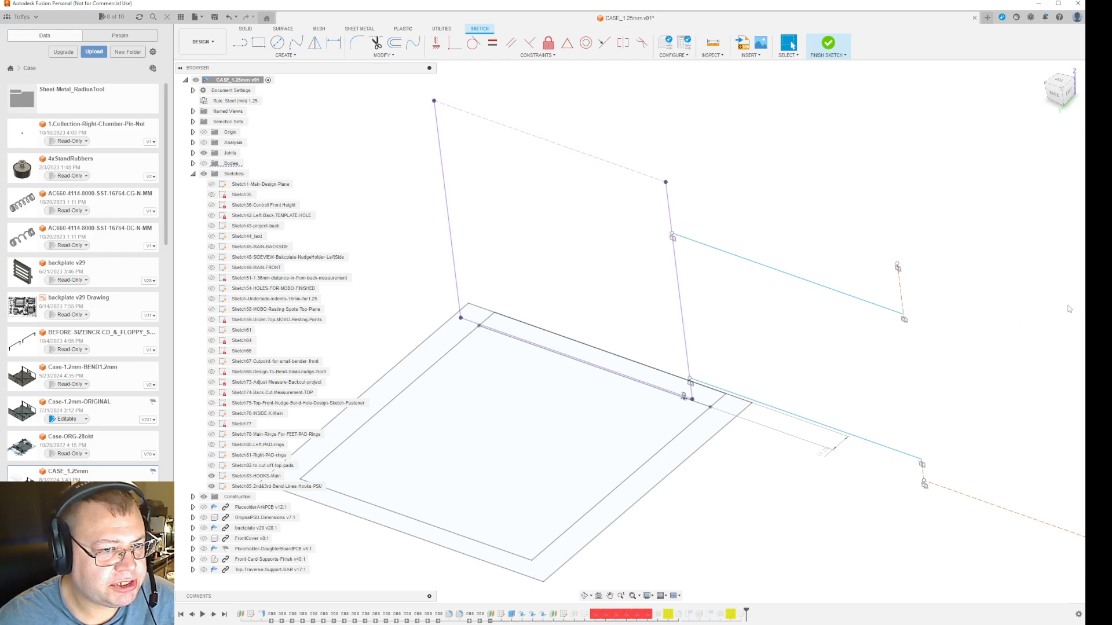
scroll(935, 423, down, 8)
scroll(711, 302, up, 6)
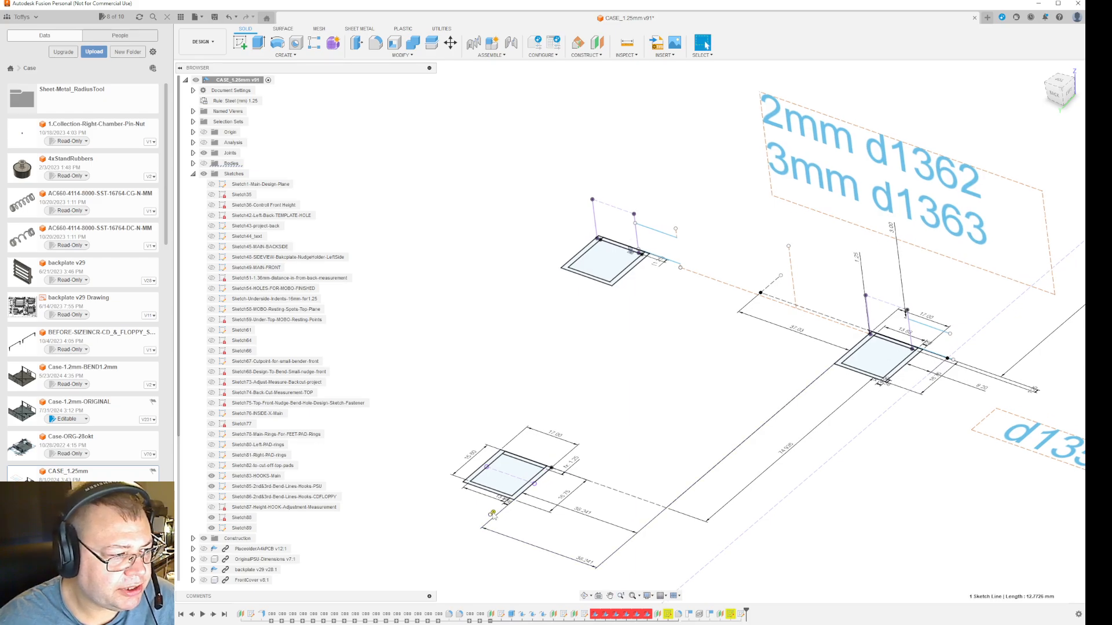
- Open the sketch with the yellow lost projection for editing, examine its lost Face 1 reference beside the PSU hook, and finish without relinking
right_click(493, 514)
click(494, 432)
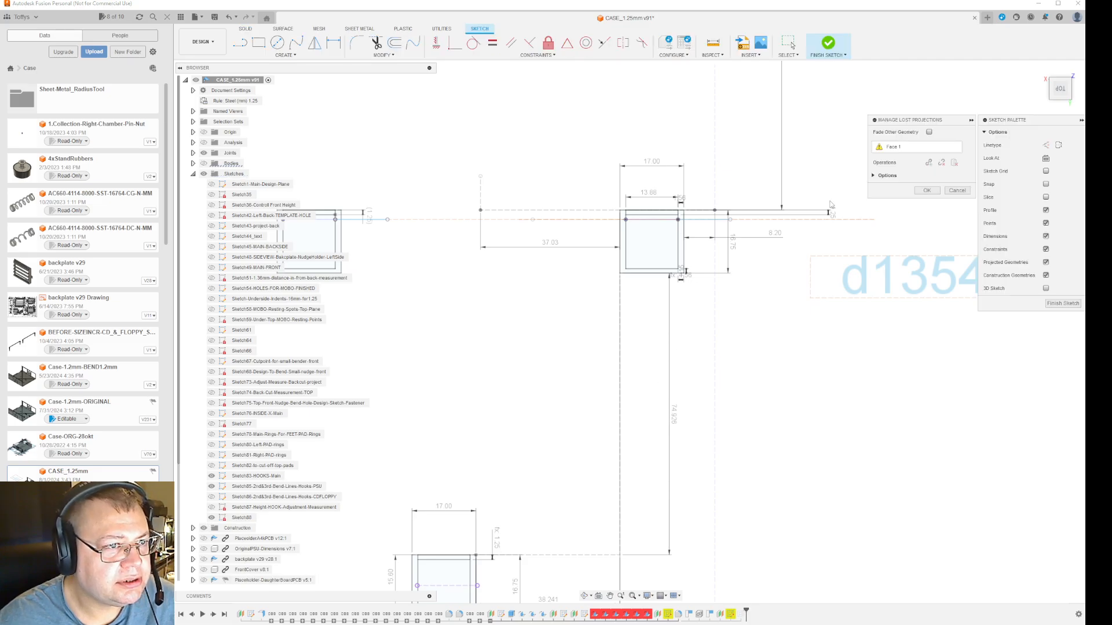
click(898, 149)
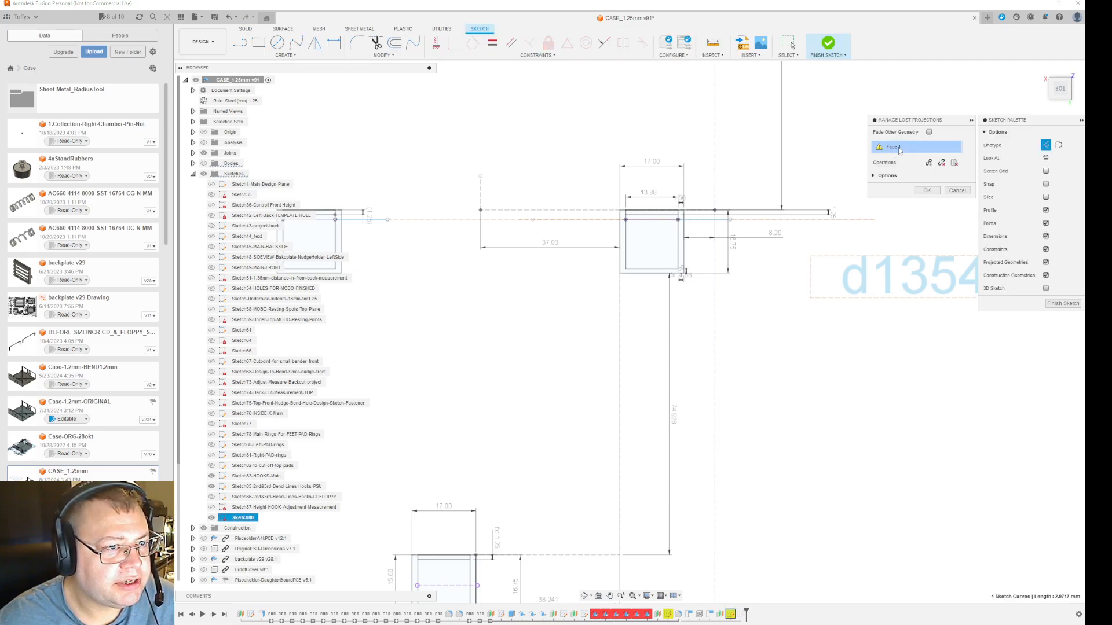
mouse_move(849, 285)
shift+middle_down()
mouse_move(834, 343)
mouse_move(794, 347)
mouse_move(835, 347)
mouse_move(838, 444)
shift+middle_up()
scroll(755, 470, up, 10)
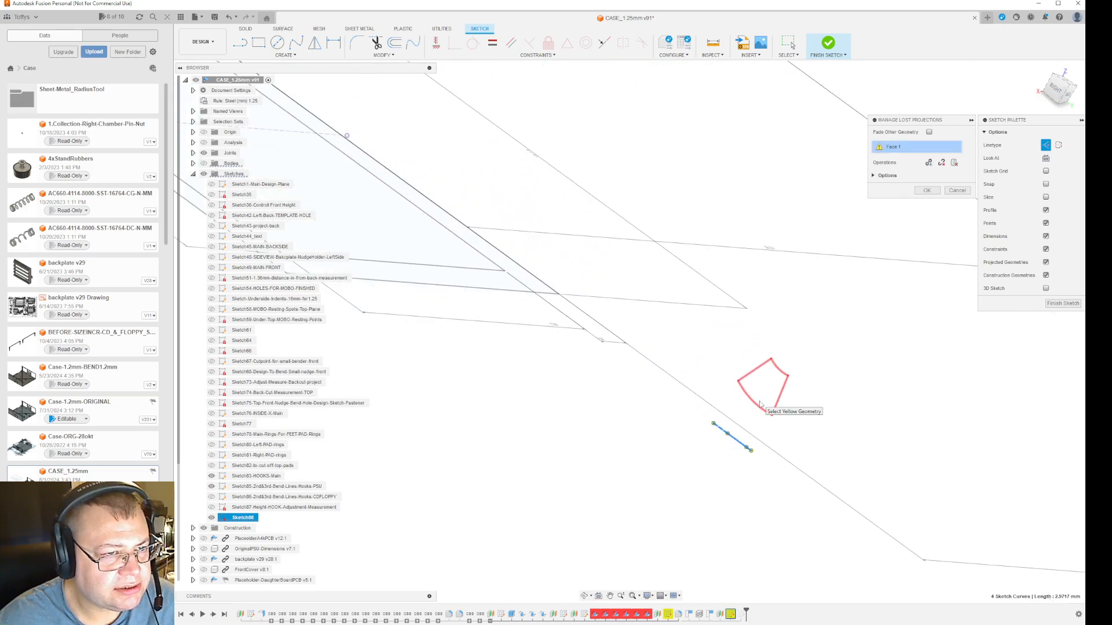
click(880, 175)
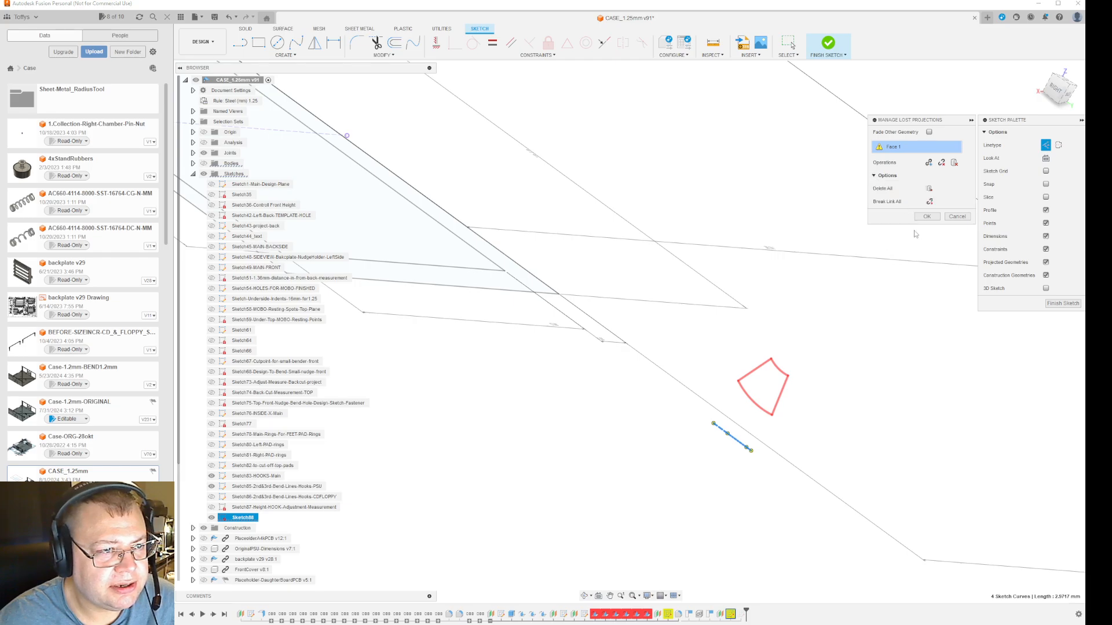
click(958, 217)
scroll(869, 343, down, 10)
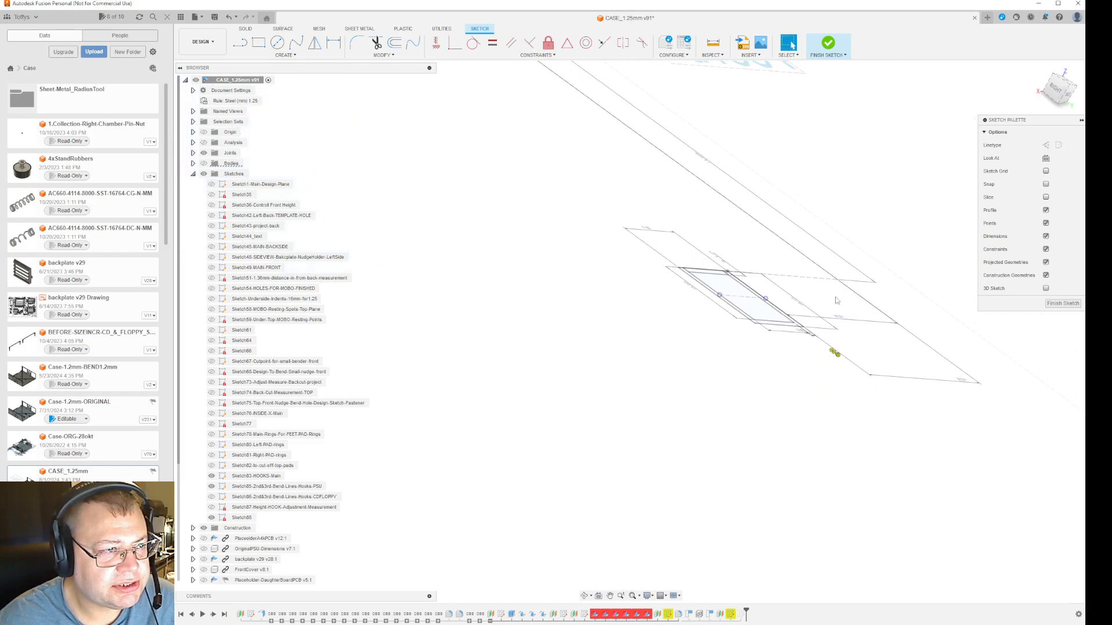
mouse_move(902, 269)
shift+middle_down()
mouse_move(892, 260)
mouse_move(859, 267)
shift+middle_up()
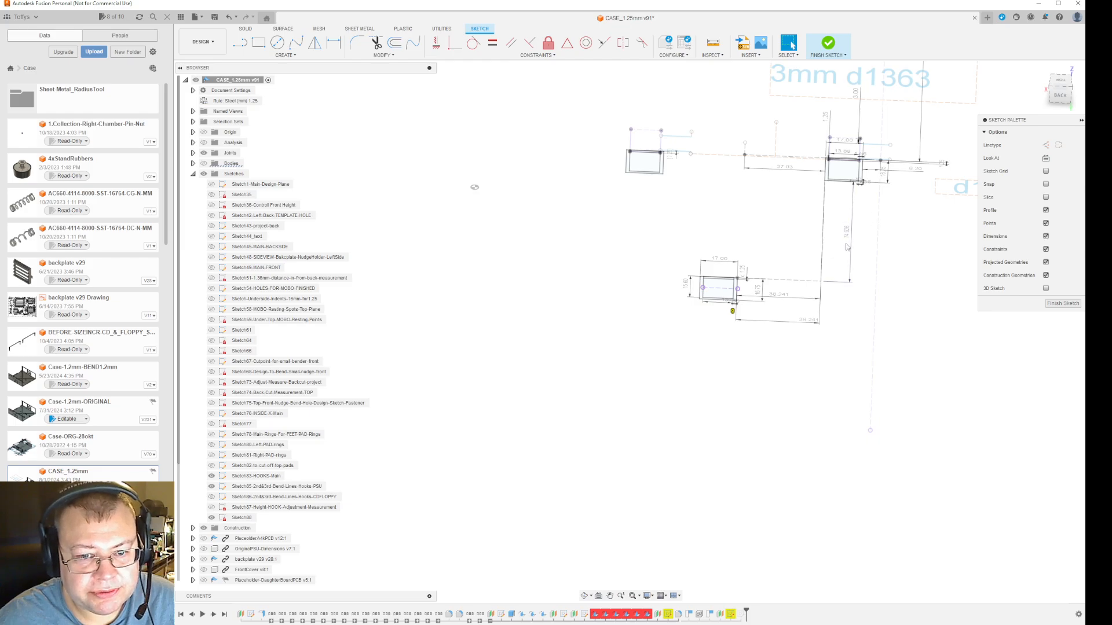
middle_drag(869, 224, 834, 299)
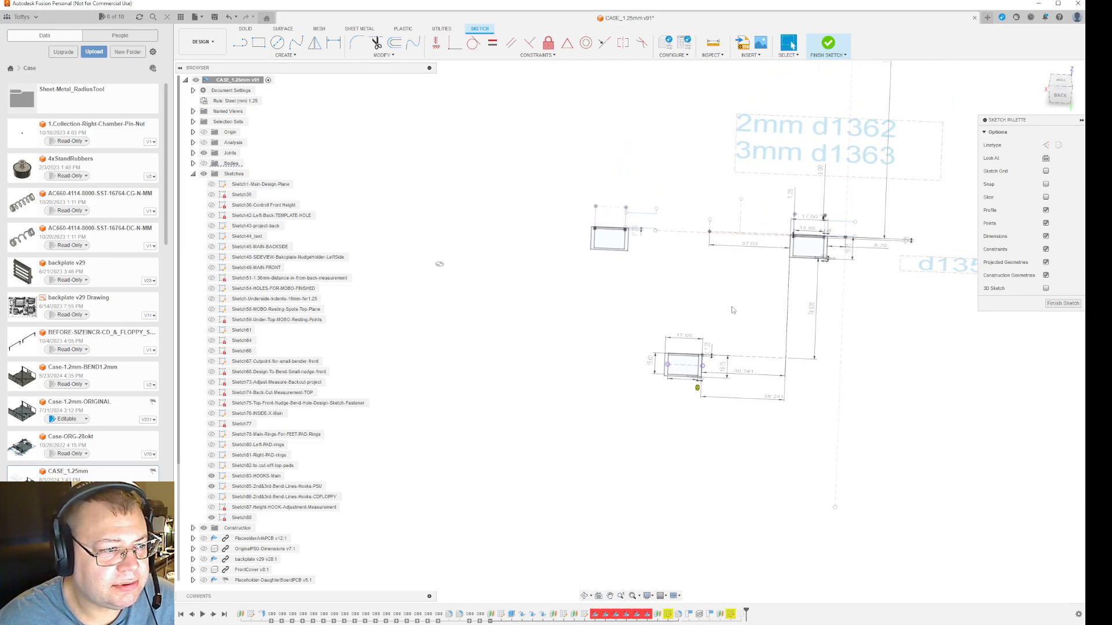
click(1063, 303)
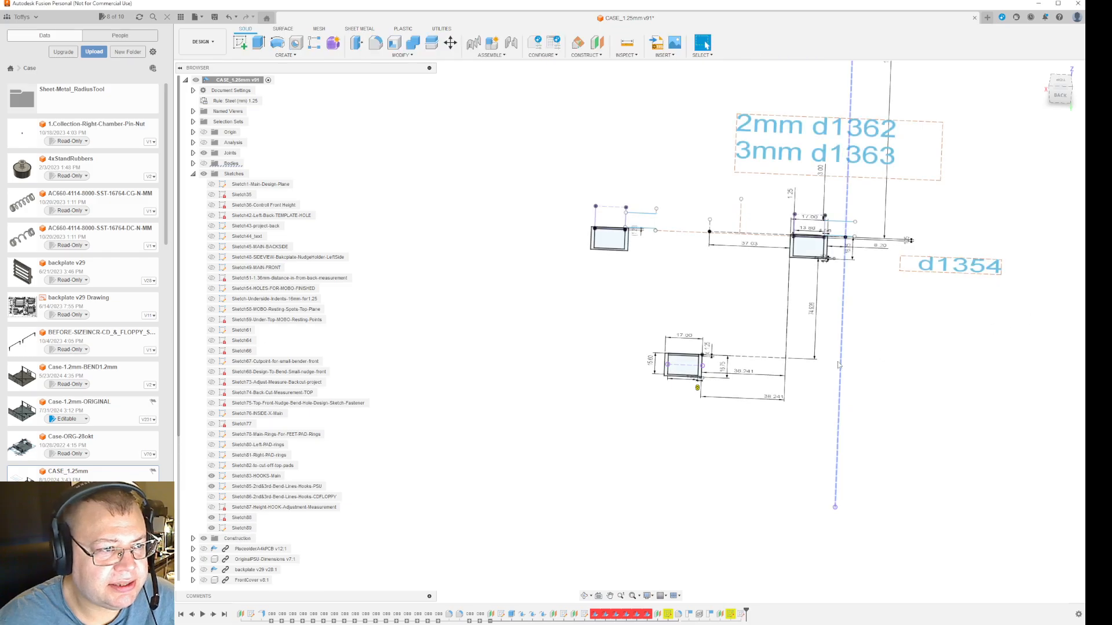
- Reopen the PSU hooks' 2nd and 3rd bend-lines sketch from its projected vertical line, examine the bend lines, and finish the sketch
scroll(811, 215, up, 3)
scroll(810, 221, up, 4)
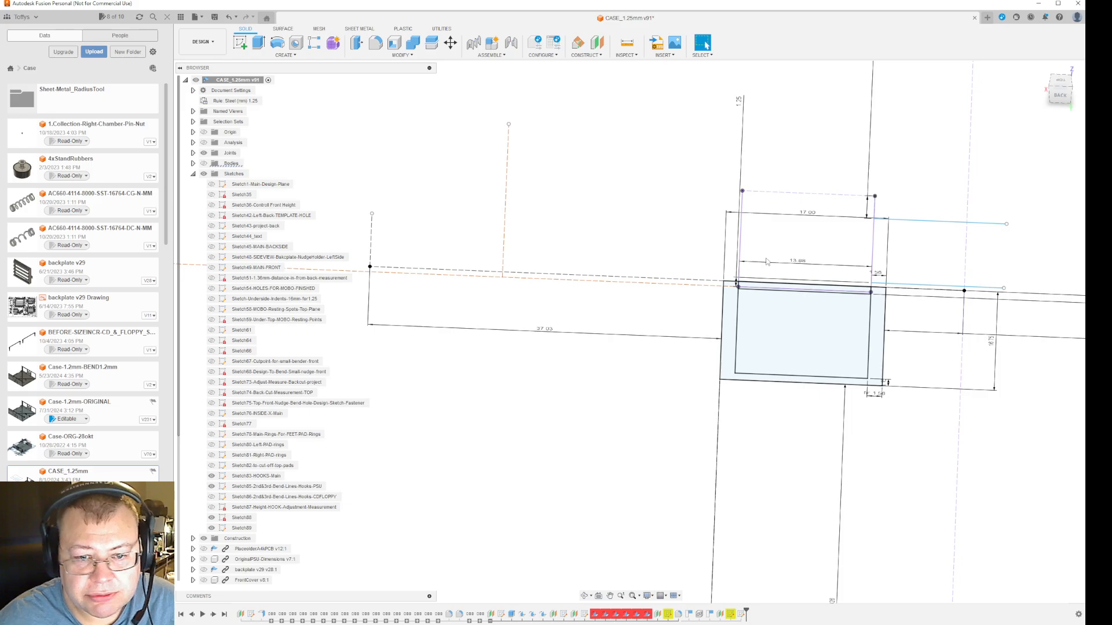
click(743, 235)
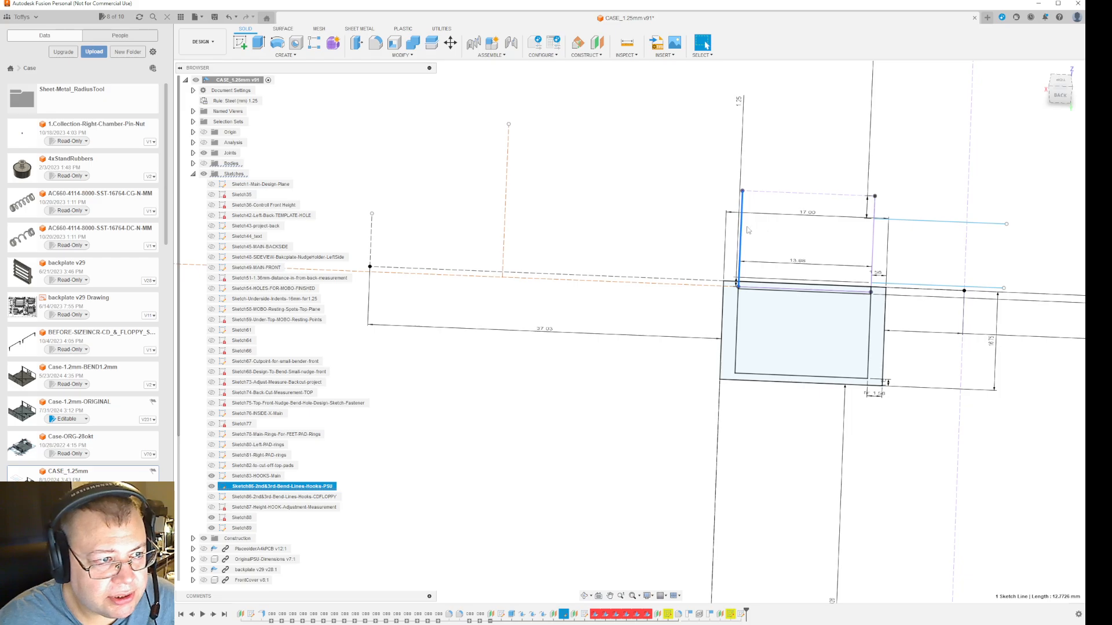
right_click(743, 230)
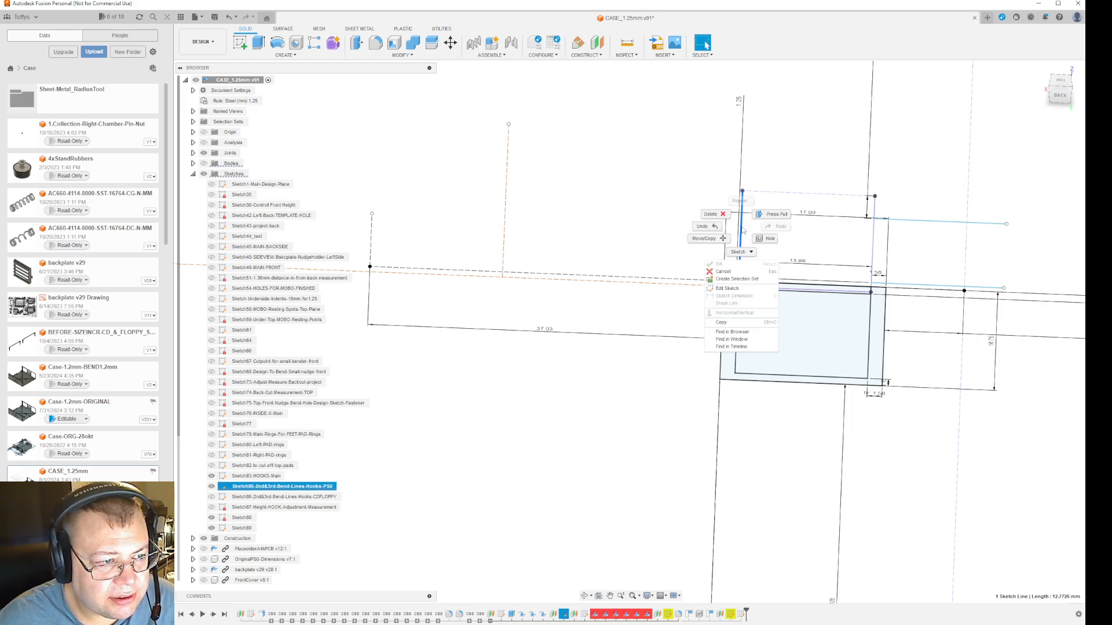
click(731, 288)
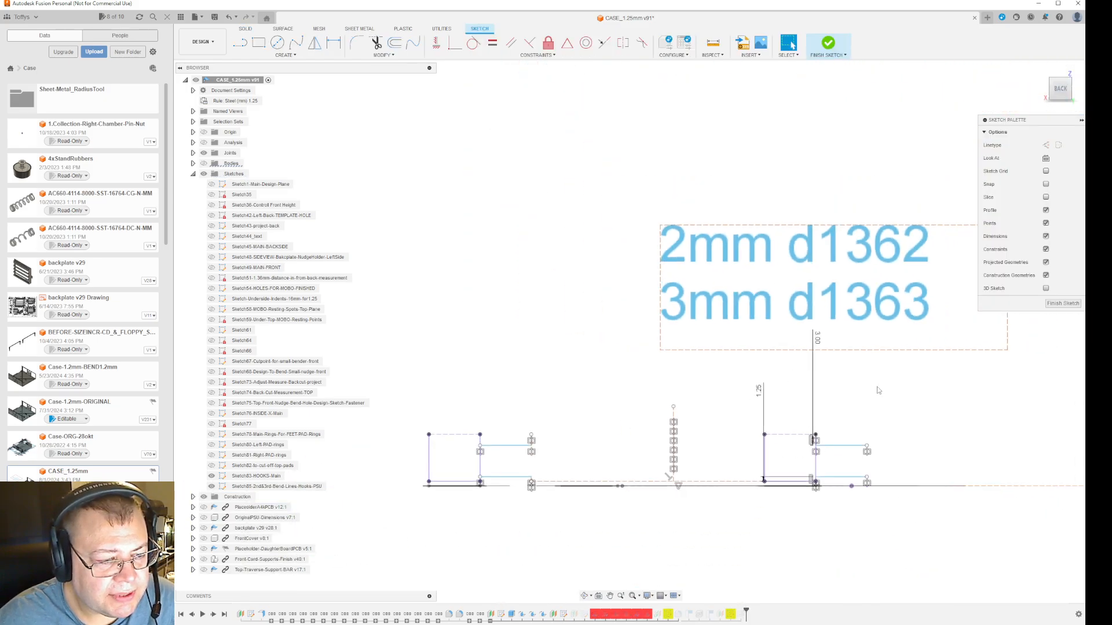
click(1069, 306)
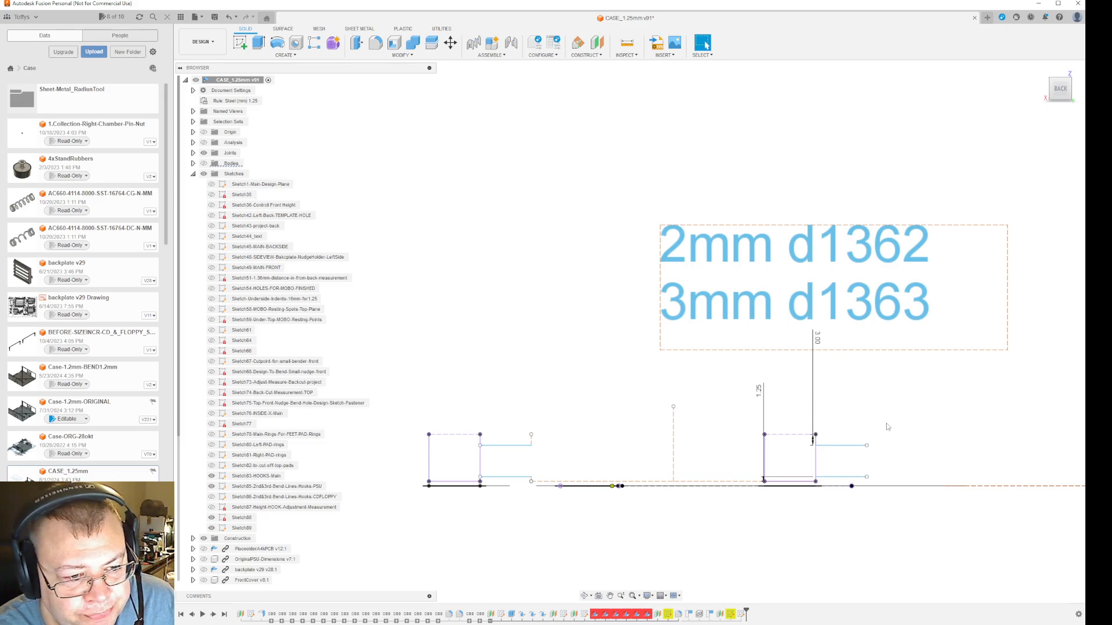
- Open the main hooks sketch for editing, check its dimensions on the case floor, and finish the sketch
scroll(906, 425, down, 2)
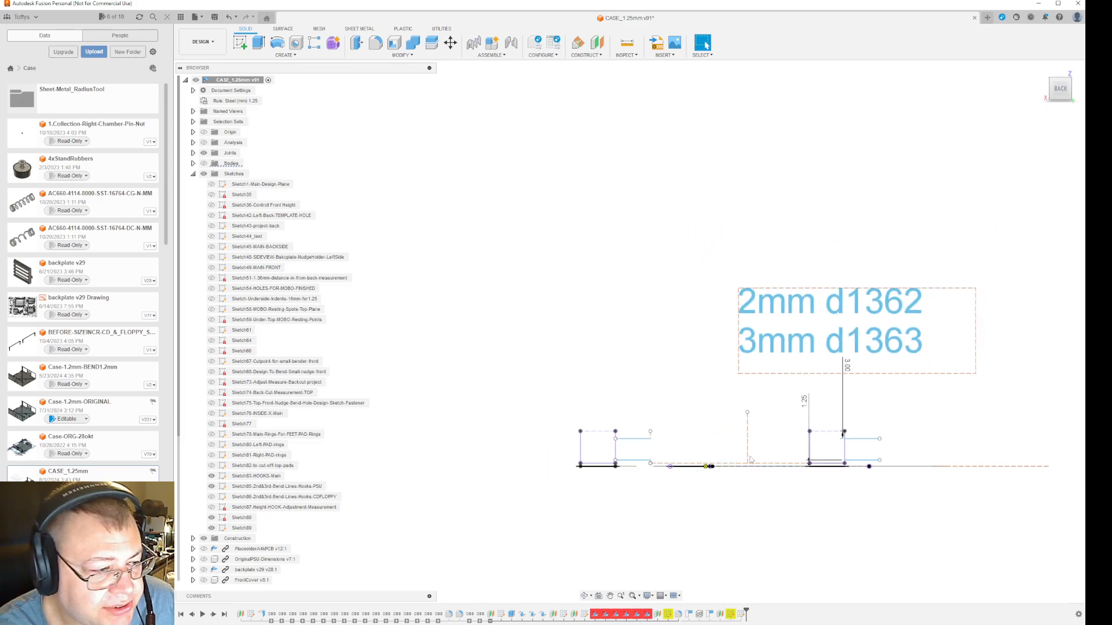
double_click(695, 464)
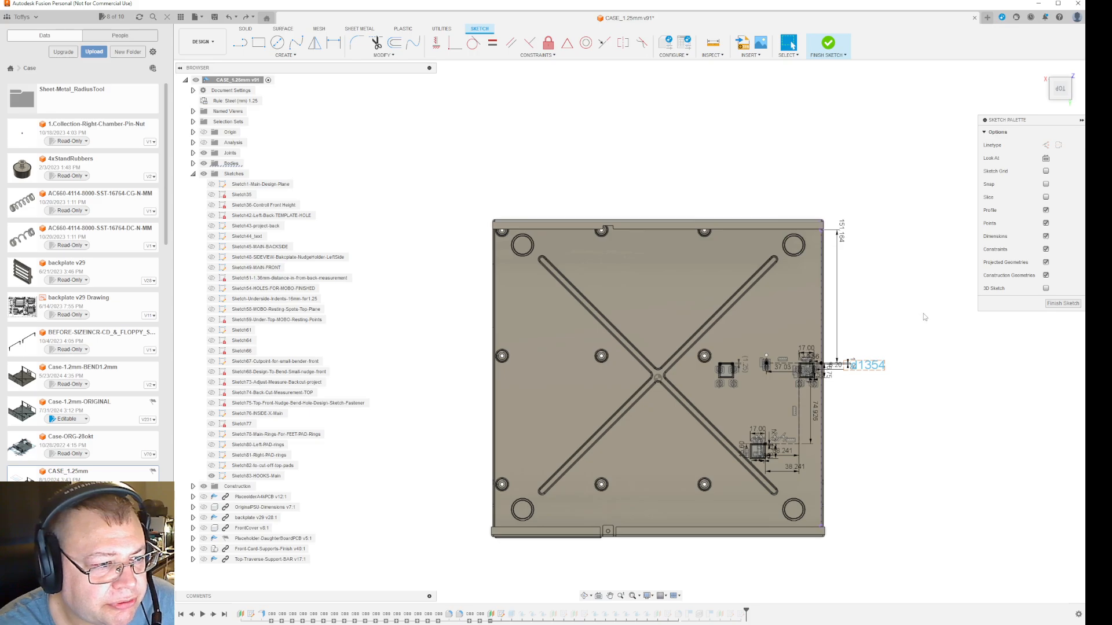
click(1069, 305)
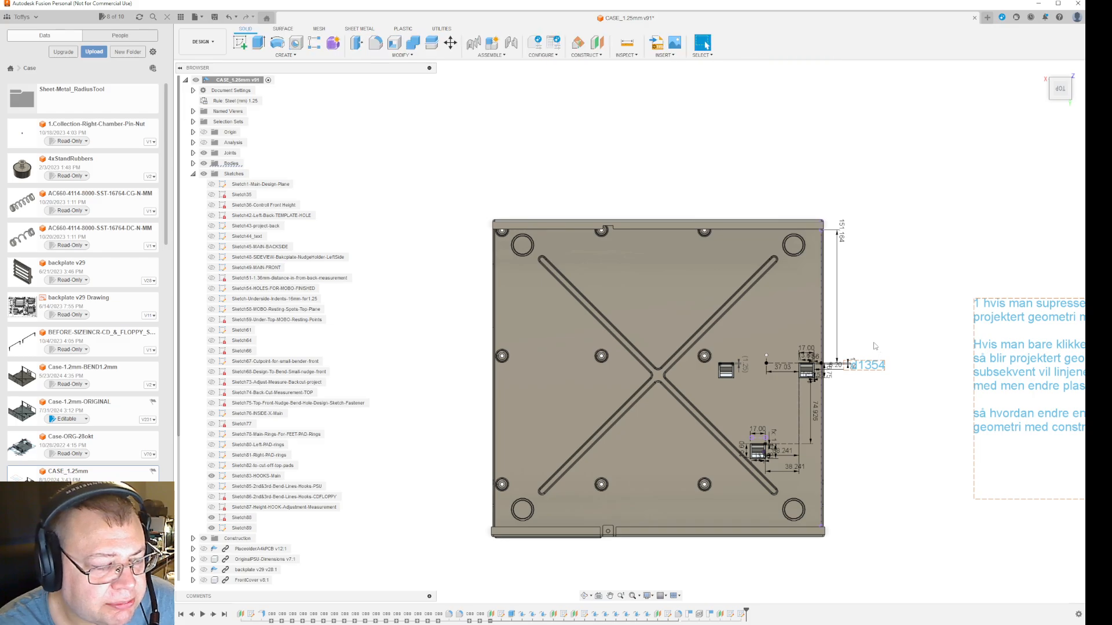
- Move the blue note text farther away from the case and clear the selection
click(976, 337)
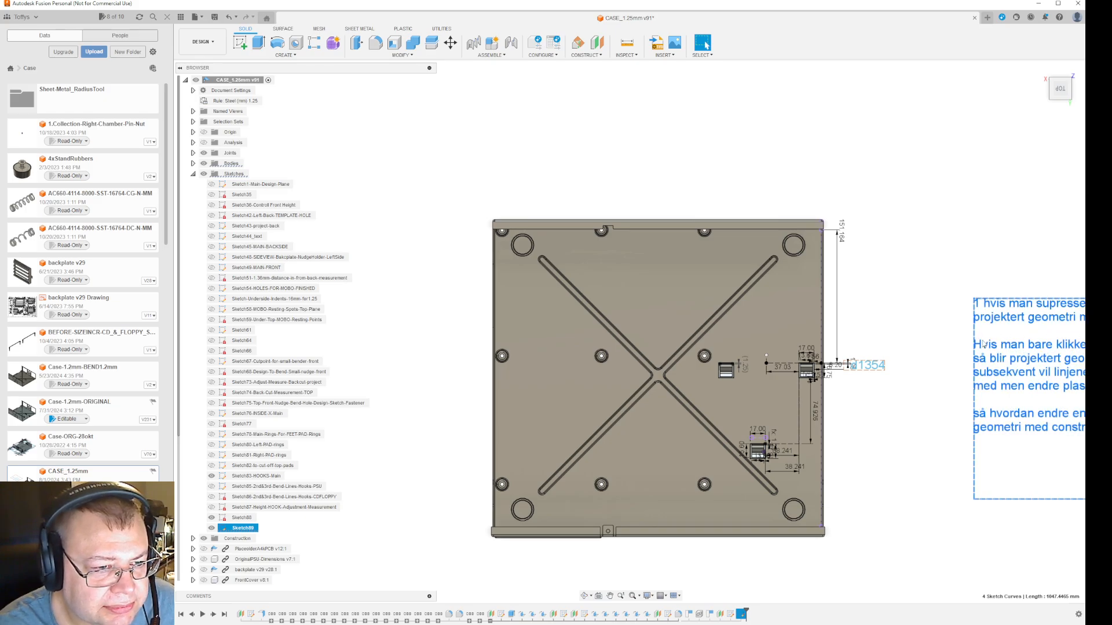
drag(982, 343, 1083, 348)
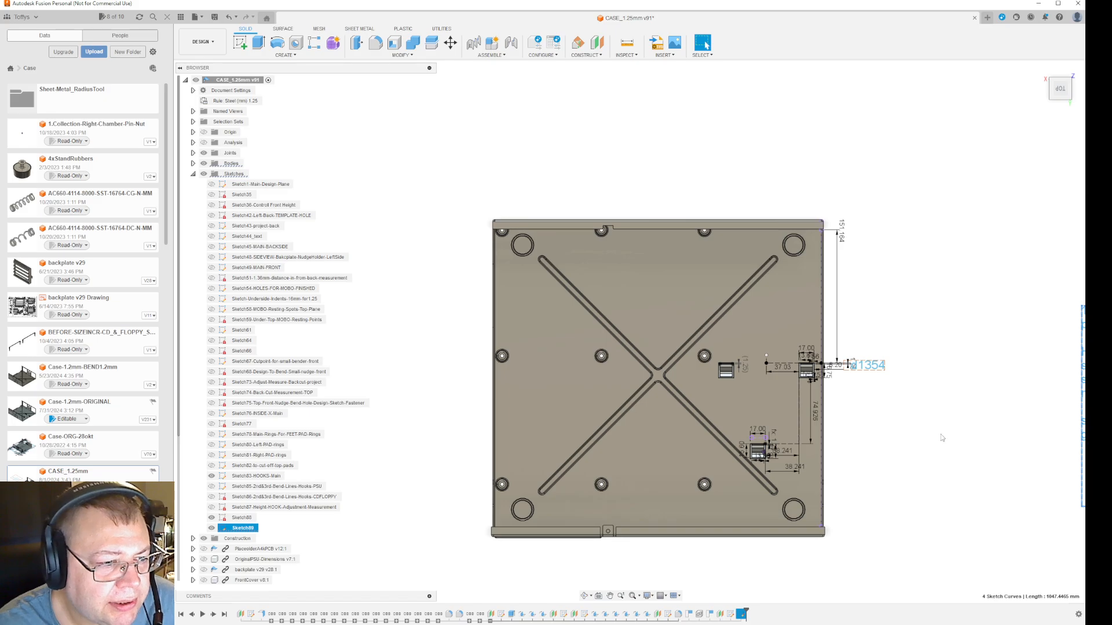
click(902, 464)
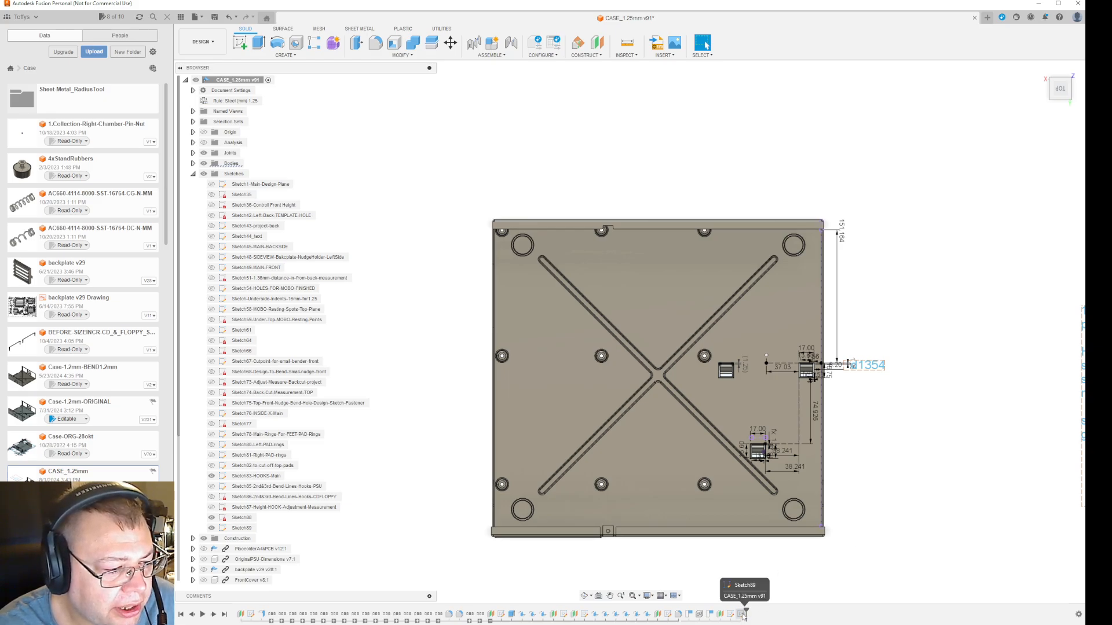
- Roll the history back to just after the main hooks sketch and subtract 15 mm from its 151.164 mm locating dimension
drag(747, 610, 506, 609)
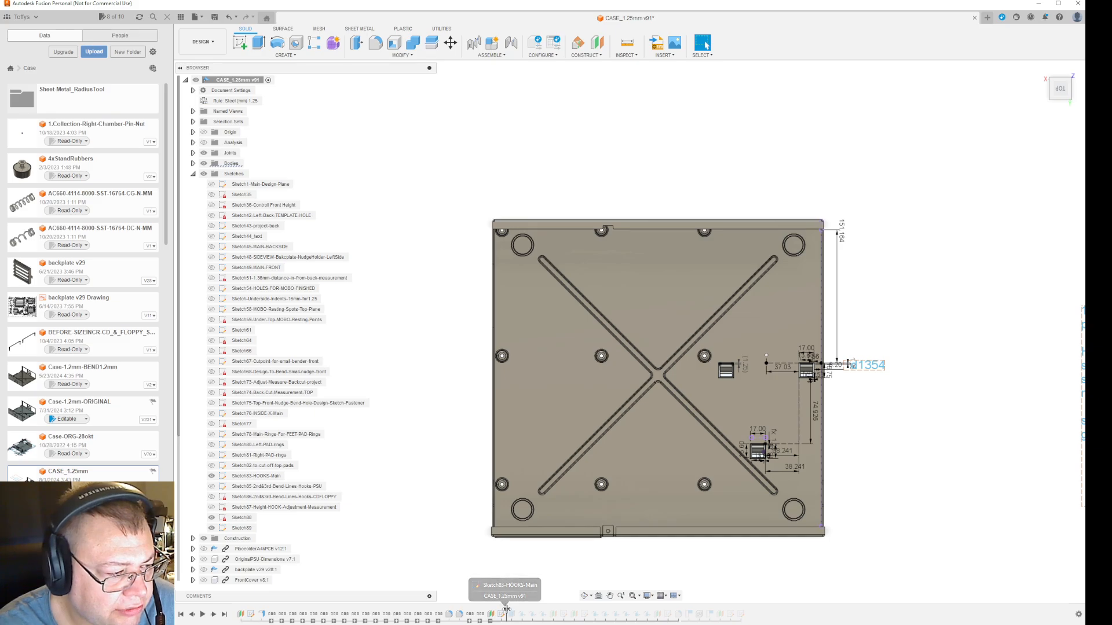
double_click(842, 236)
click(871, 232)
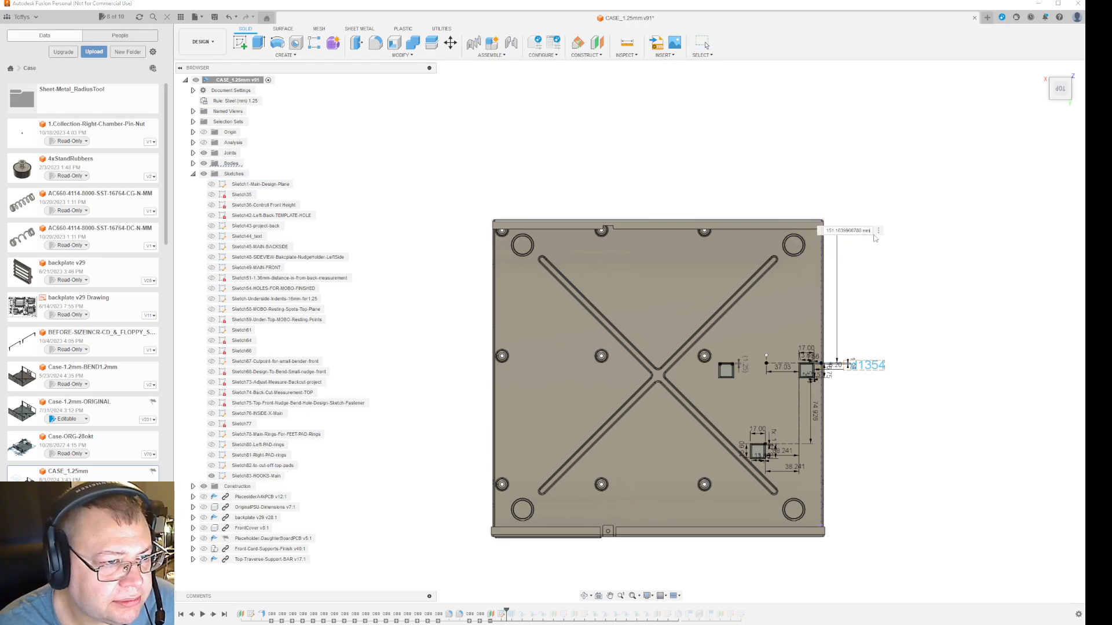
text(-)
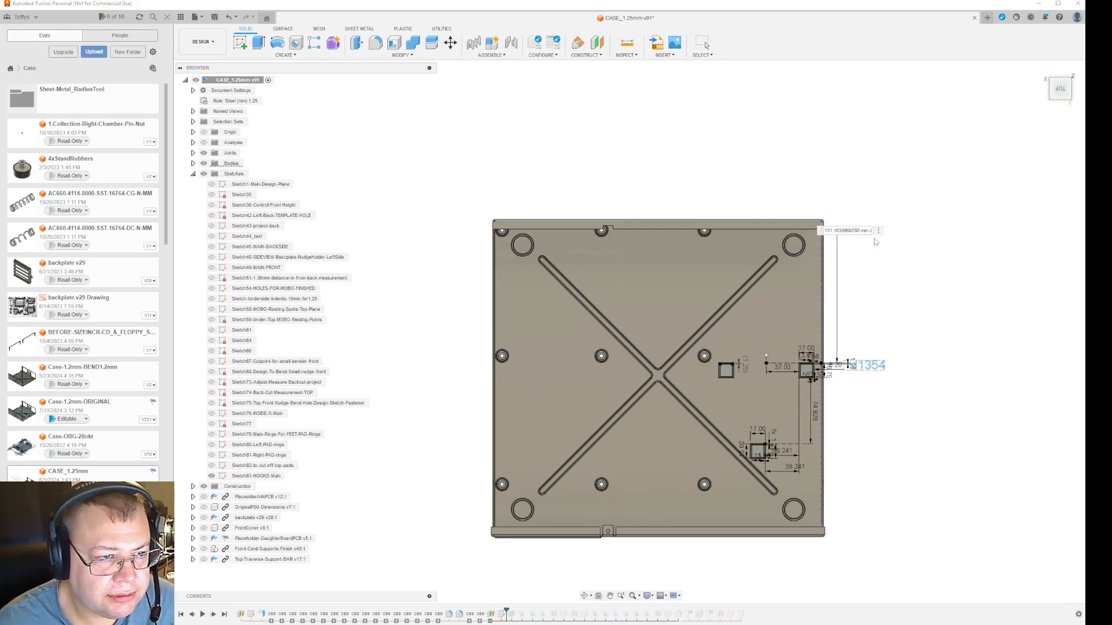
text(15)
key(Return)
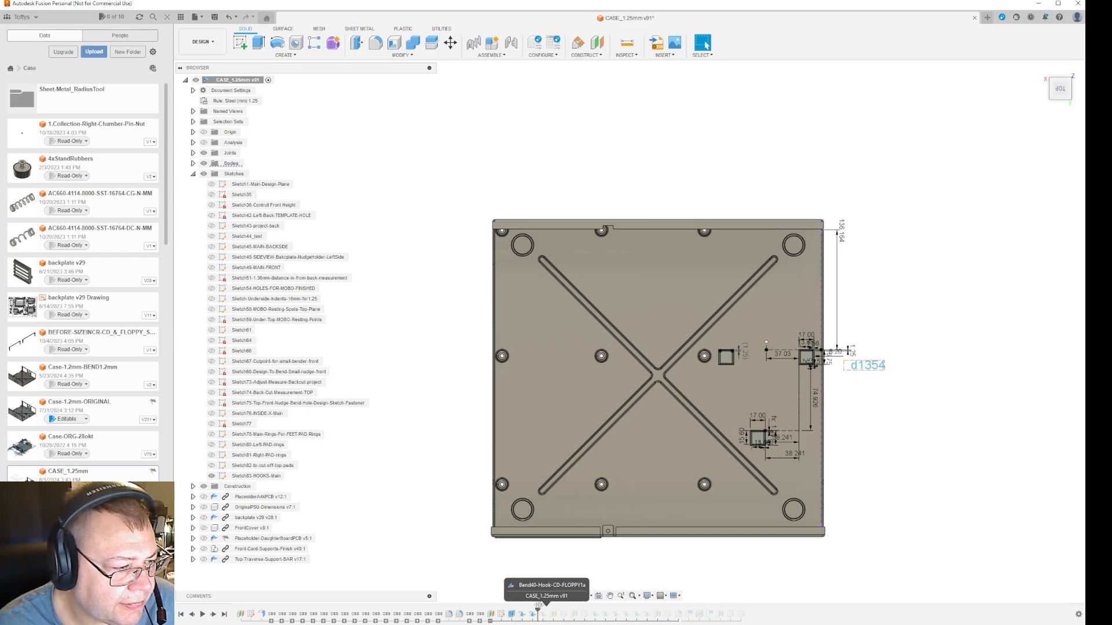
- Roll the history forward past the PSU bend-lines sketch and repair the first failing PSU hook bend by reselecting its bend line
drag(507, 608, 569, 610)
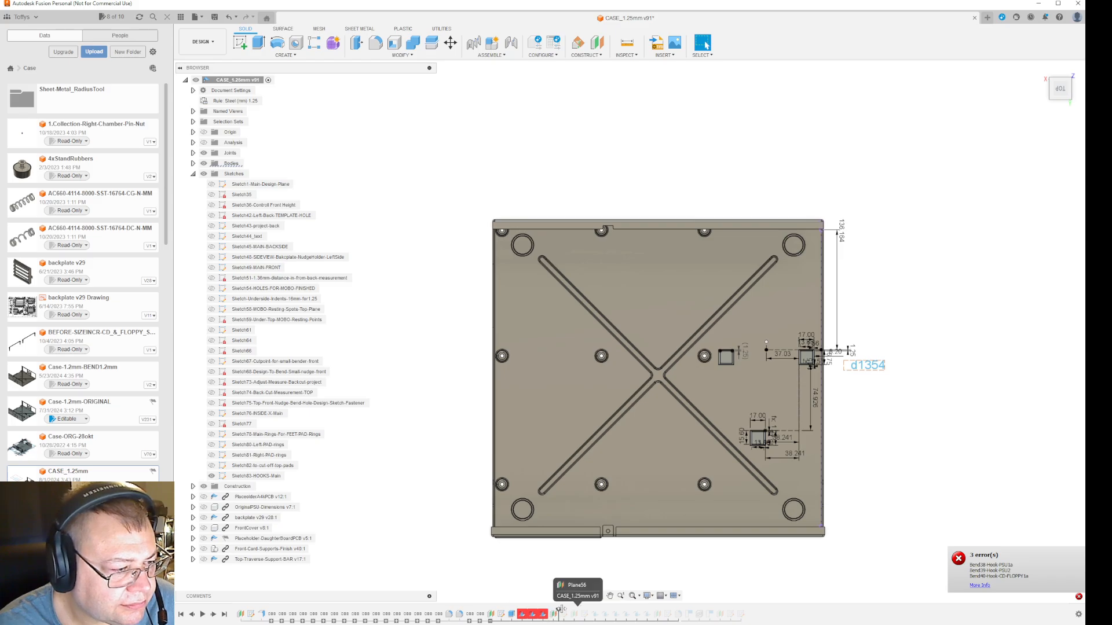
right_click(521, 615)
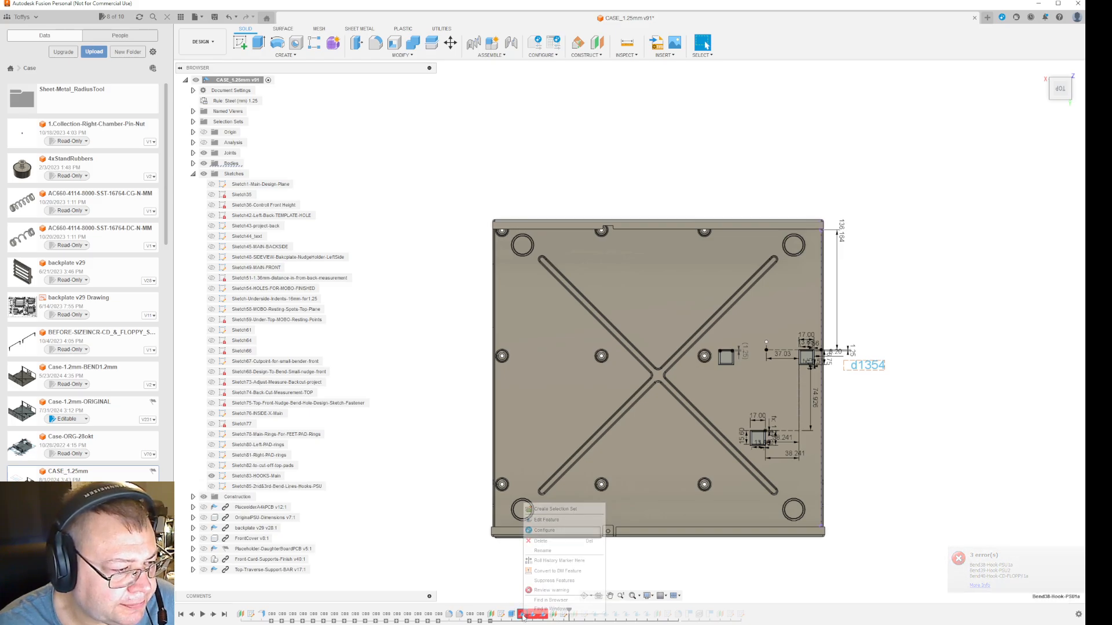
click(546, 520)
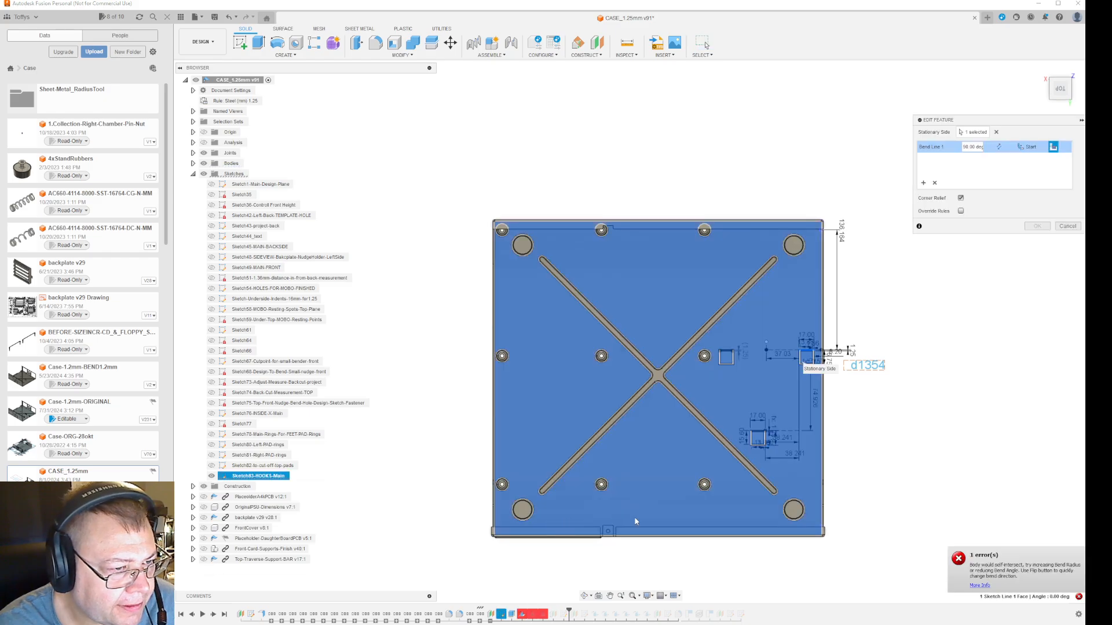
scroll(793, 349, up, 10)
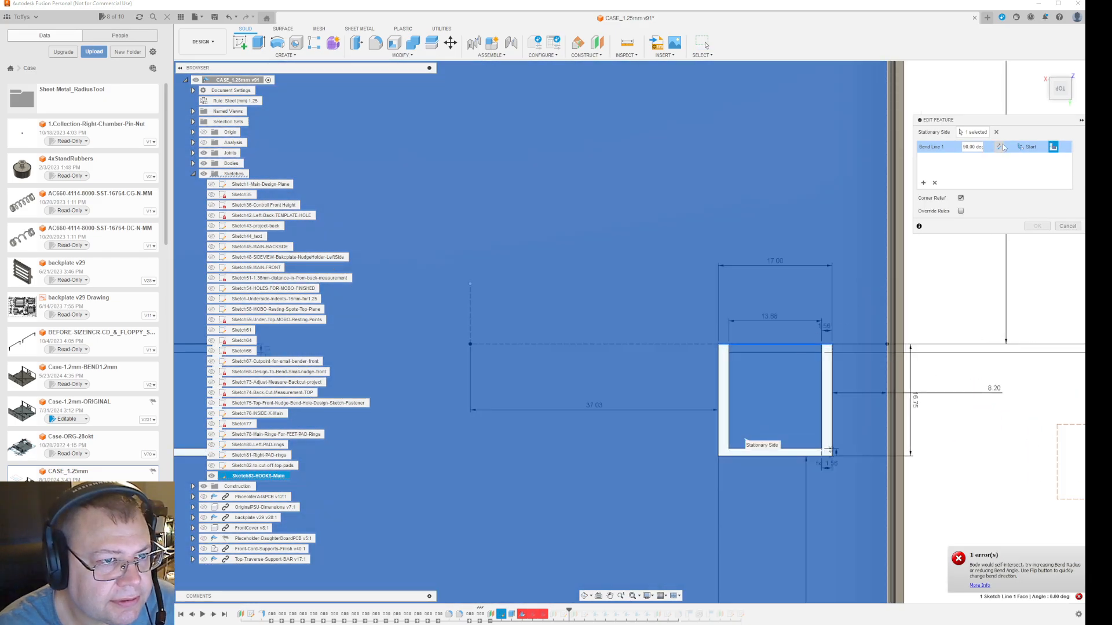
click(792, 345)
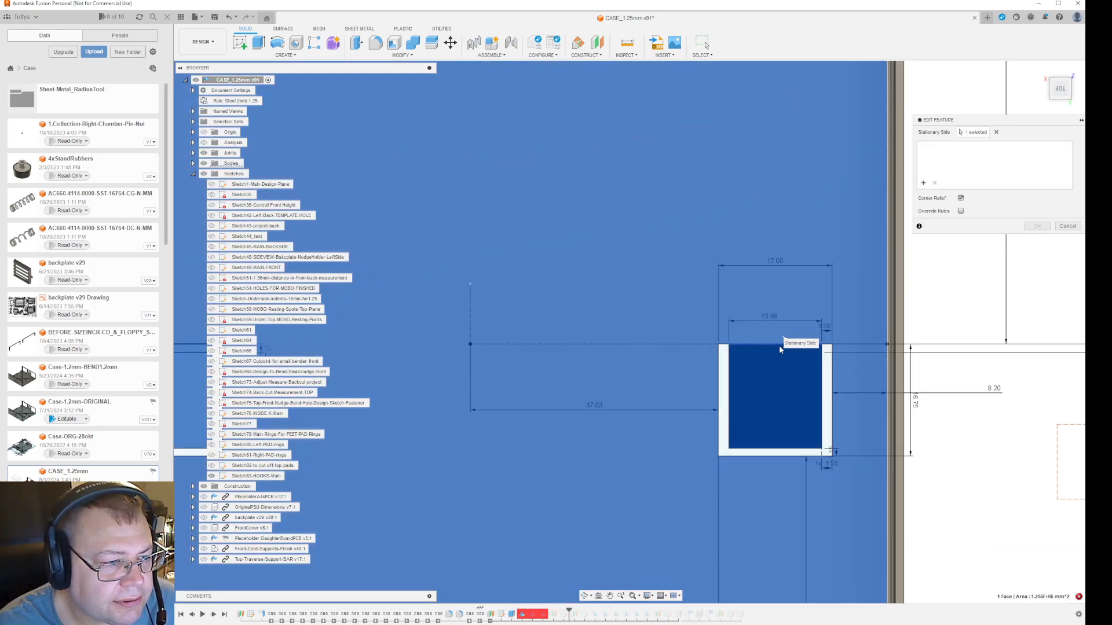
click(726, 347)
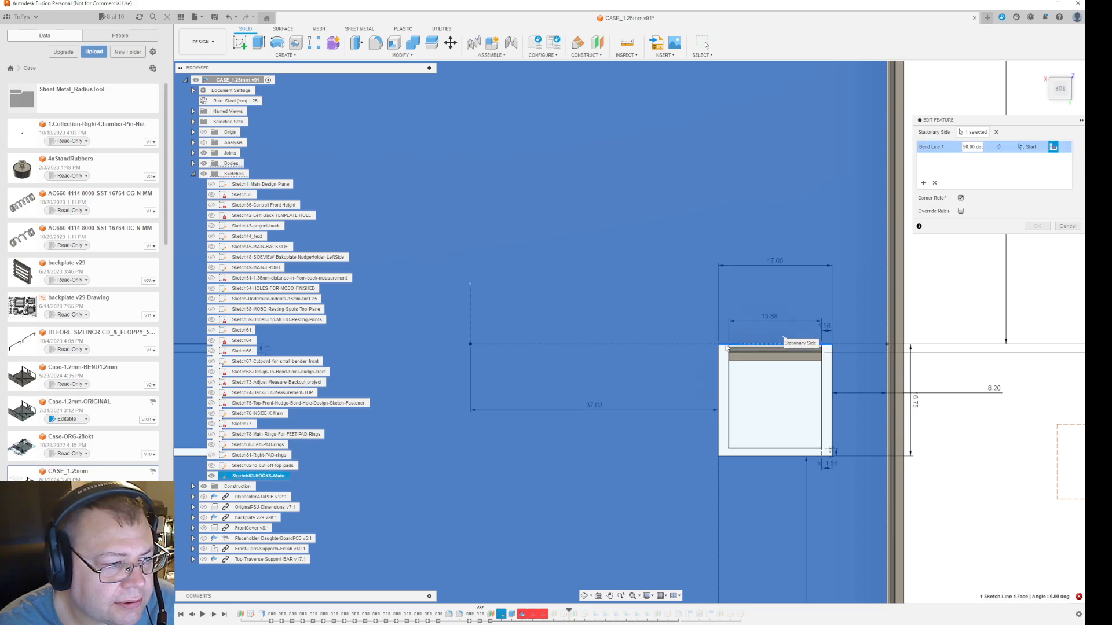
click(1038, 226)
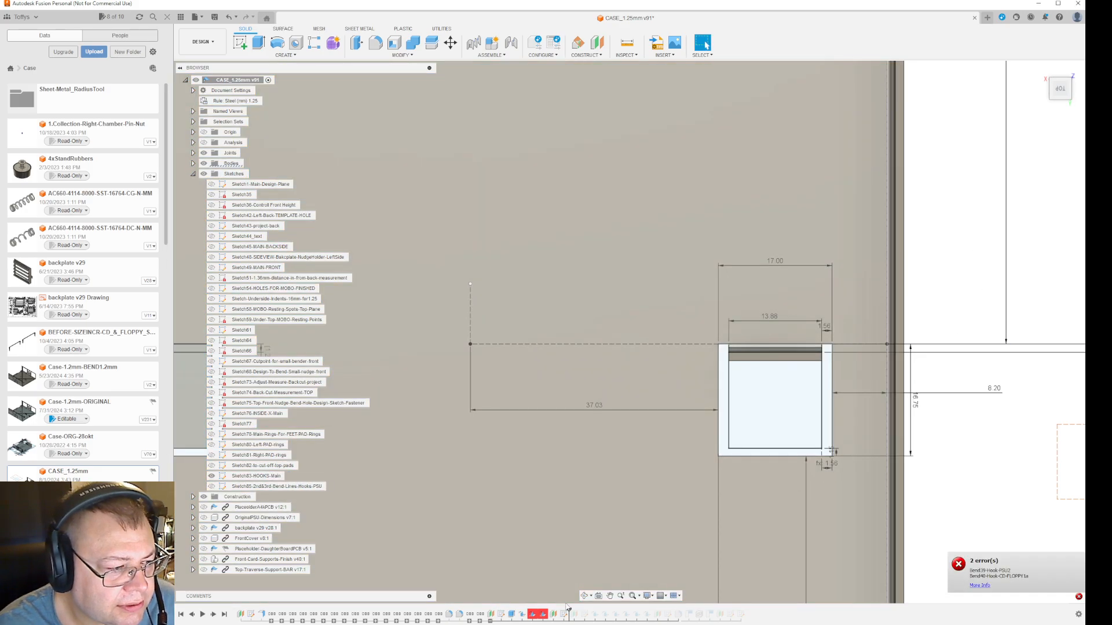
- Open the PSU hooks' 2nd and 3rd bend-lines sketch for editing, examine its projected lines around the upright flange, and finish the sketch
right_click(566, 611)
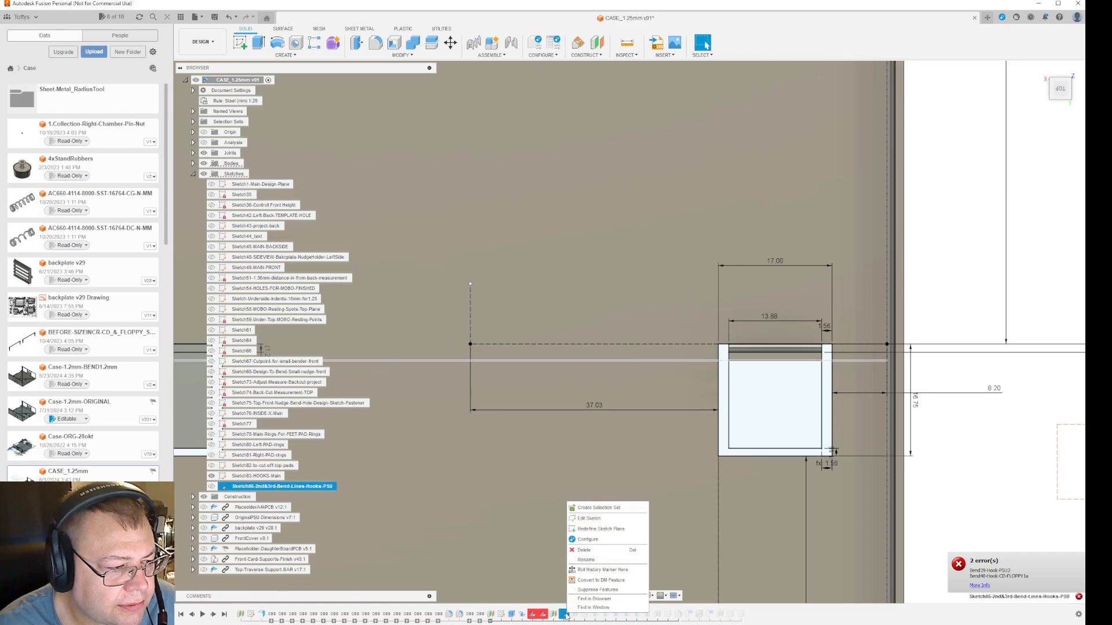
click(589, 517)
scroll(648, 523, down, 5)
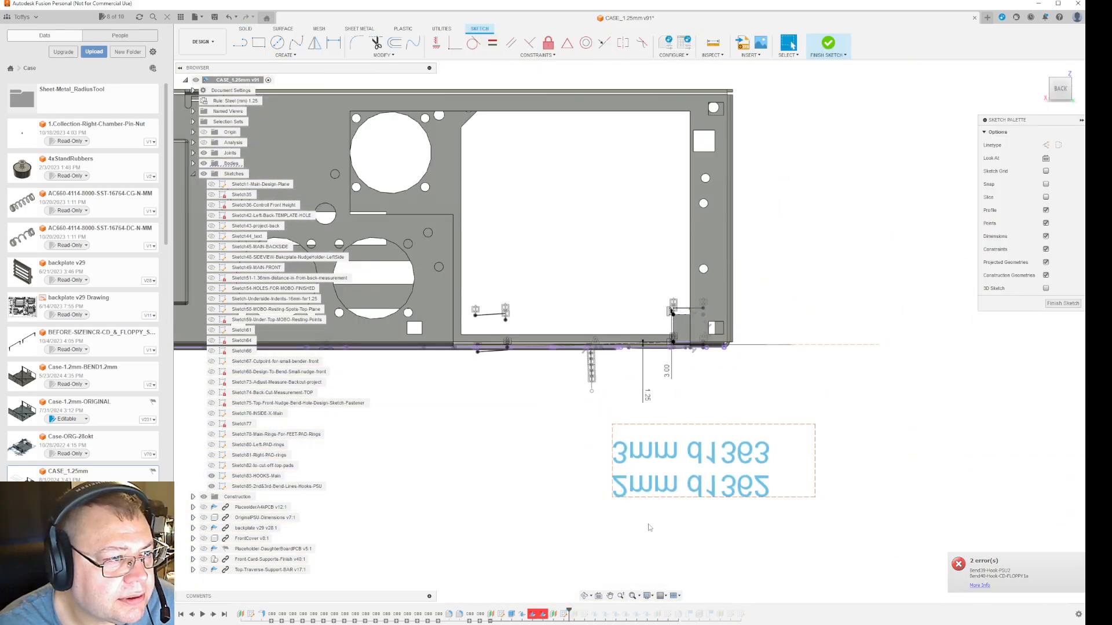
shift+middle_drag(797, 283, 767, 346)
scroll(701, 309, up, 8)
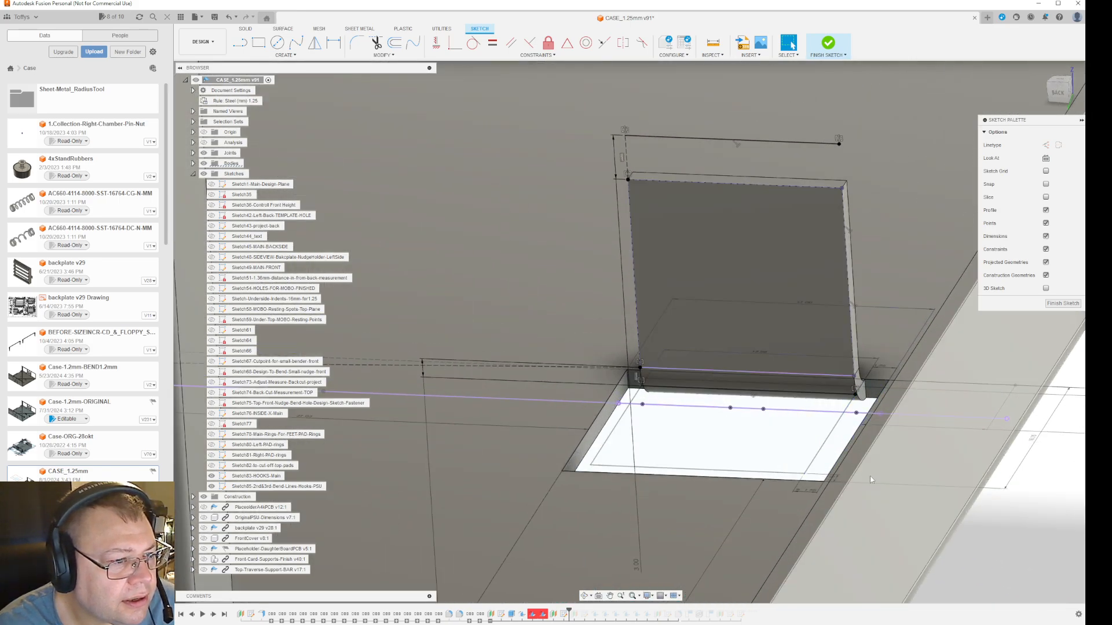
click(1063, 304)
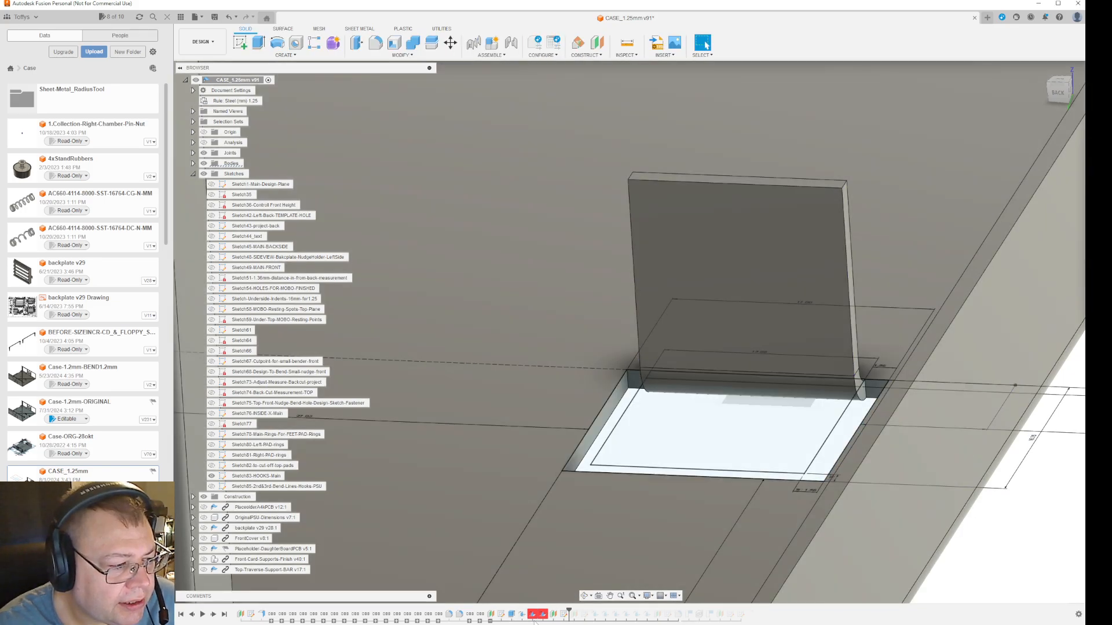
- Undo the bend repair, the timeline rollback and the change to the hook sketch's locating dimension
double_click(536, 616)
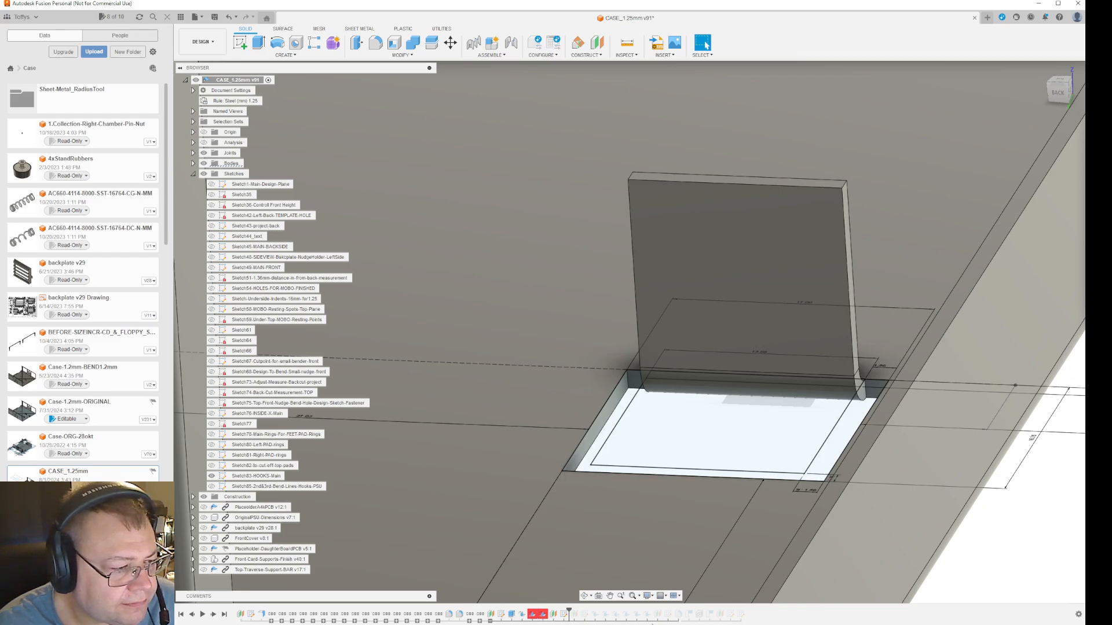
key(ctrl+z)
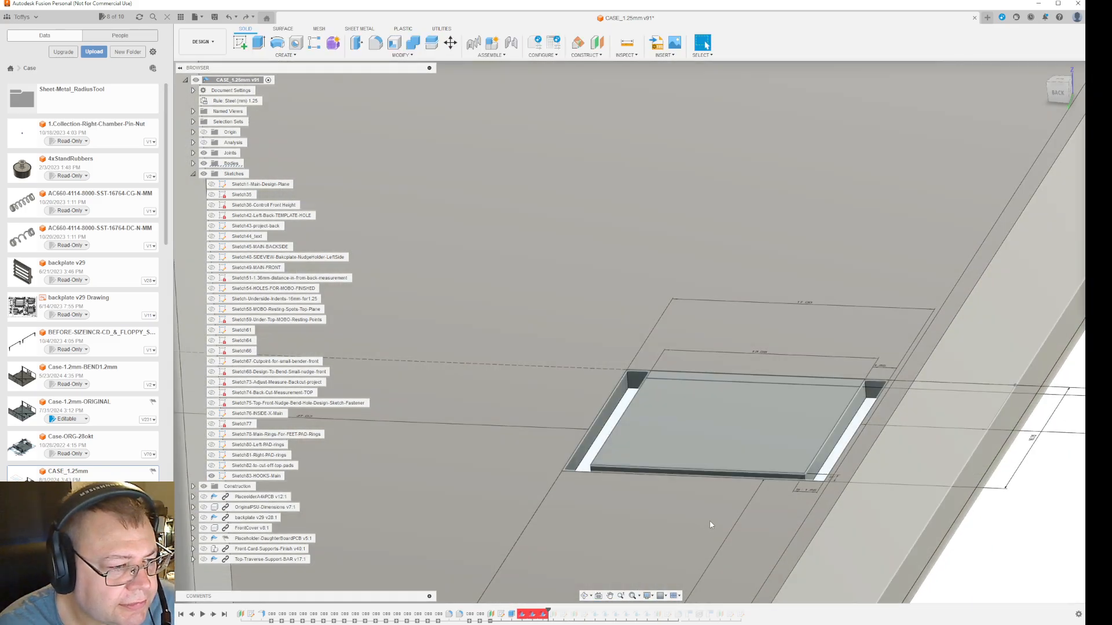
key(ctrl+z)
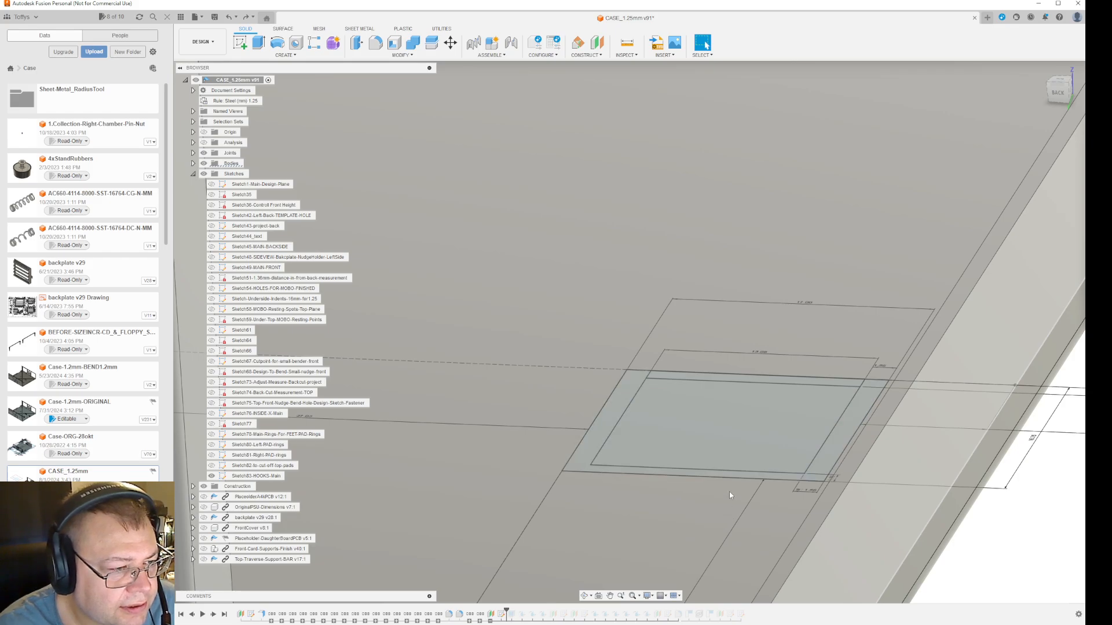
key(ctrl+z)
key(ctrl+z)
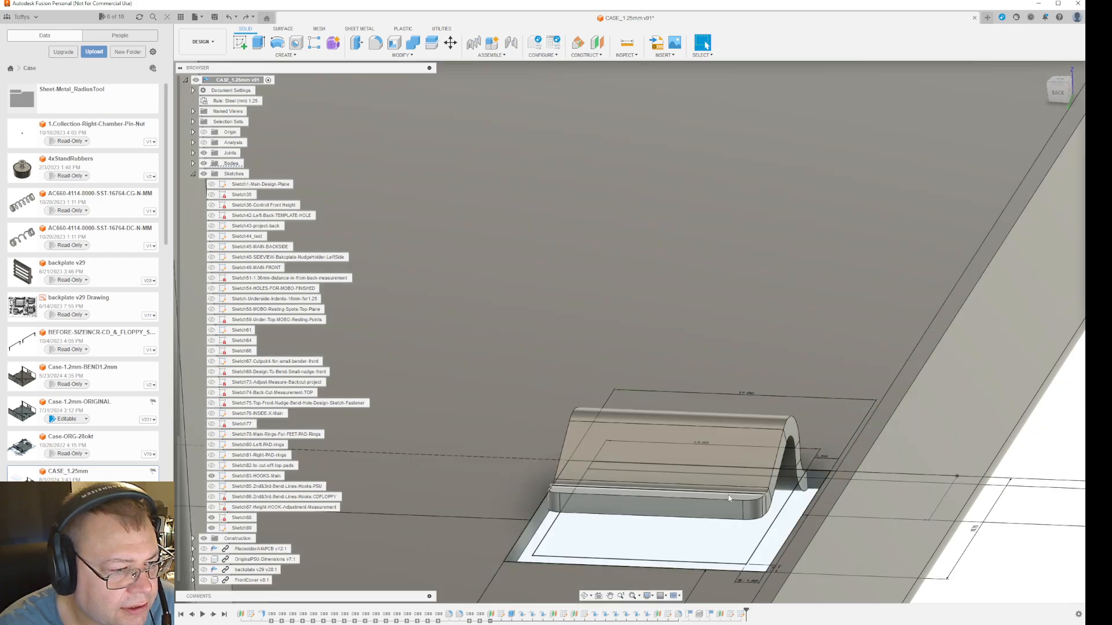
scroll(730, 498, down, 8)
shift+middle_drag(802, 503, 813, 536)
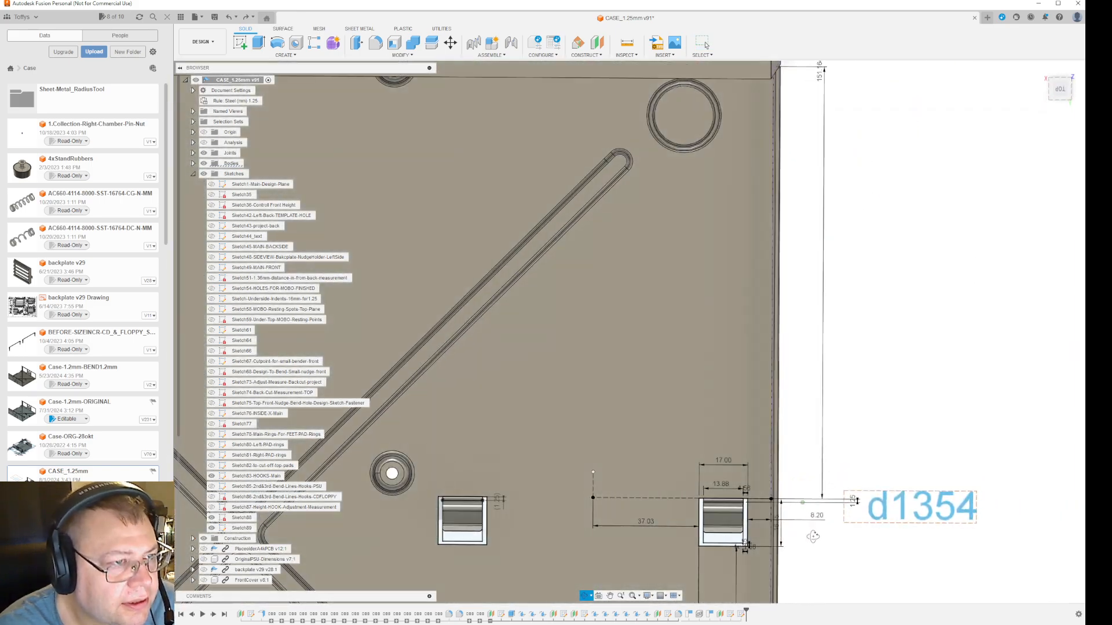
scroll(813, 537, down, 3)
middle_drag(894, 479, 873, 350)
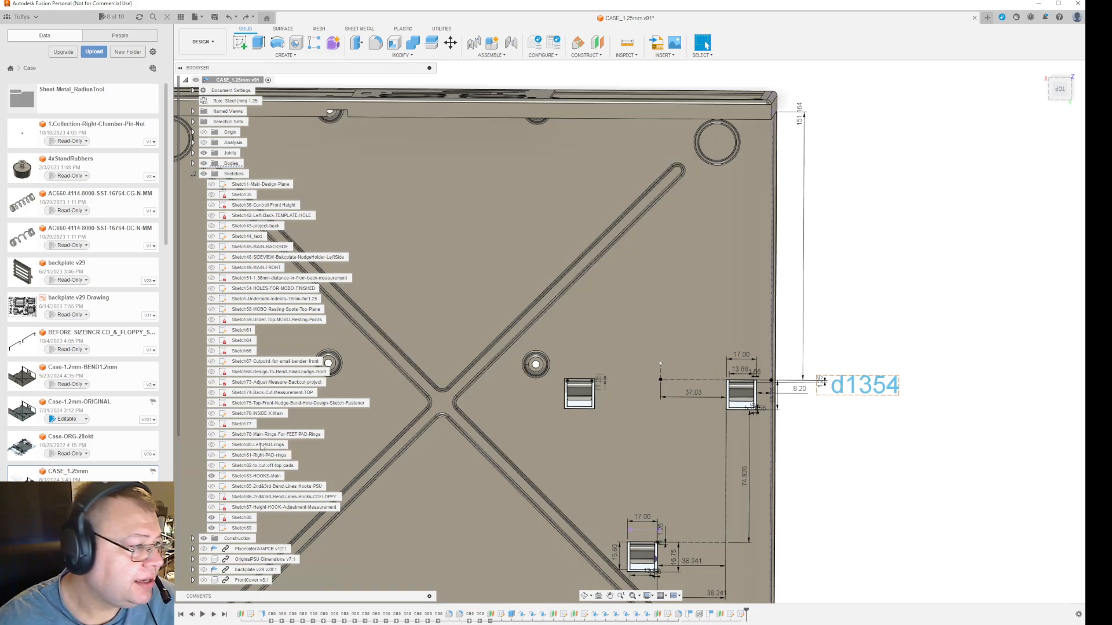
- Expand the construction planes and toggle the last ones to examine their positions, leaving Plane55 visible across the hooks
click(193, 539)
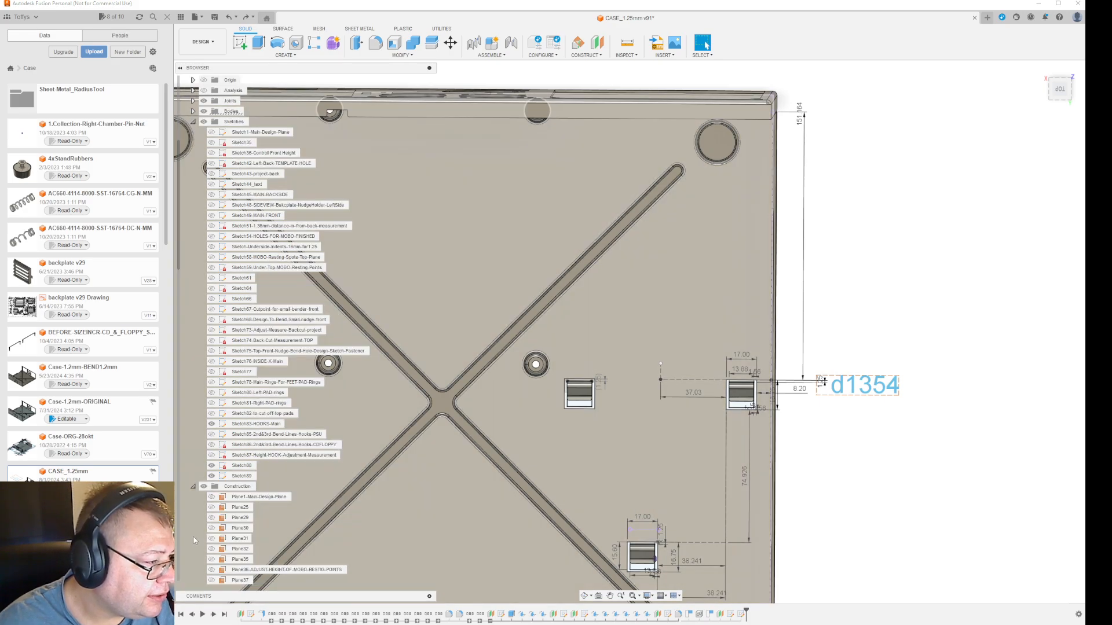
scroll(236, 507, down, 6)
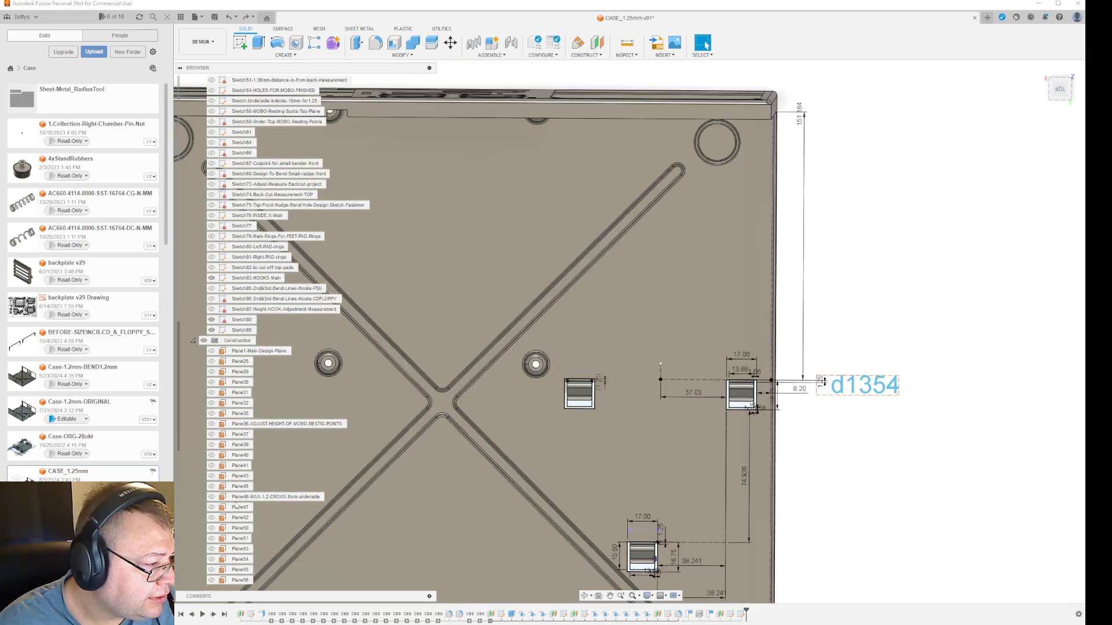
click(211, 539)
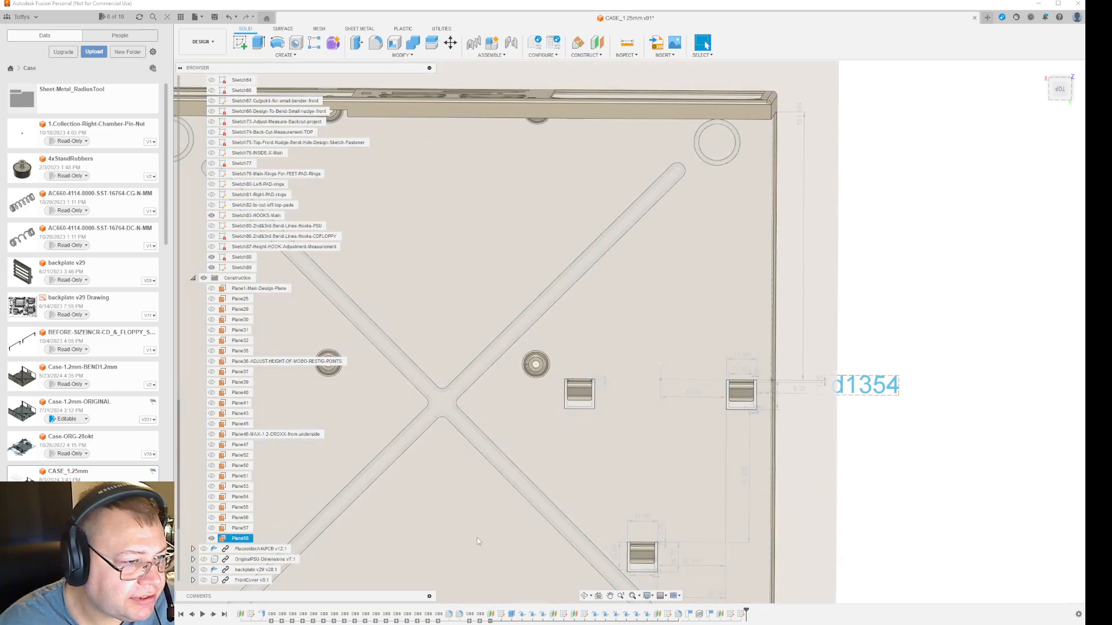
shift+middle_drag(480, 541, 568, 484)
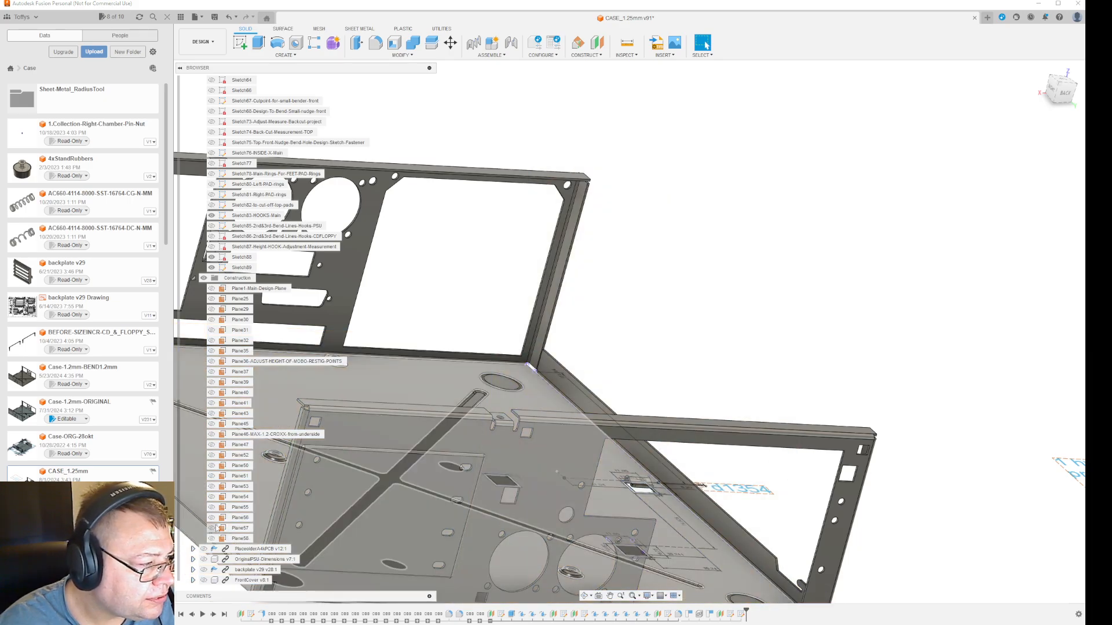
click(216, 519)
shift+middle_drag(414, 523, 429, 536)
click(213, 519)
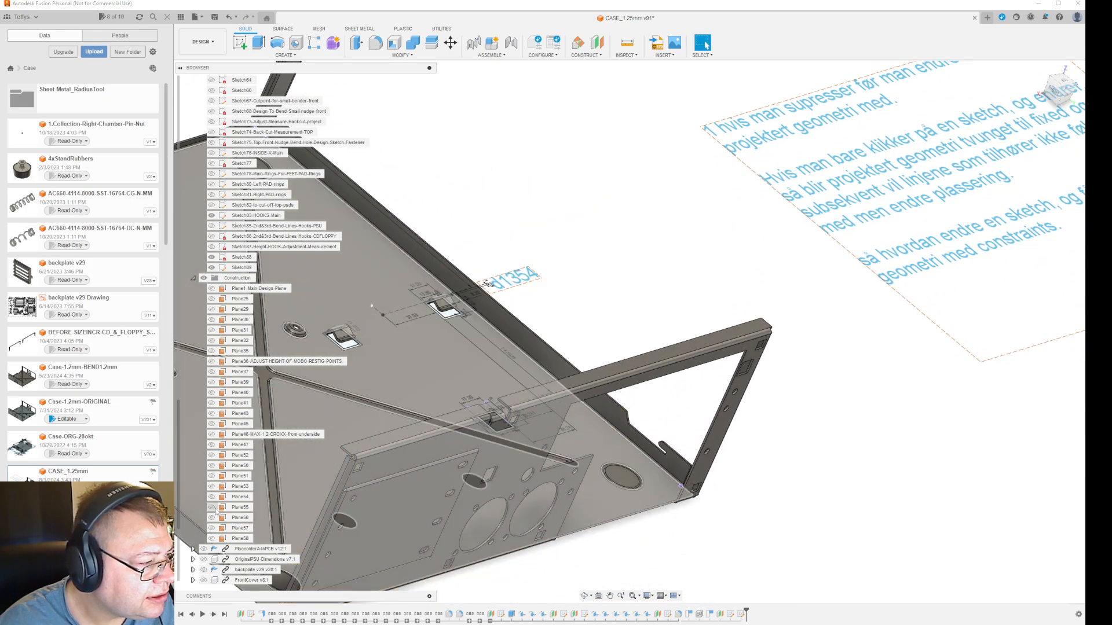
click(213, 509)
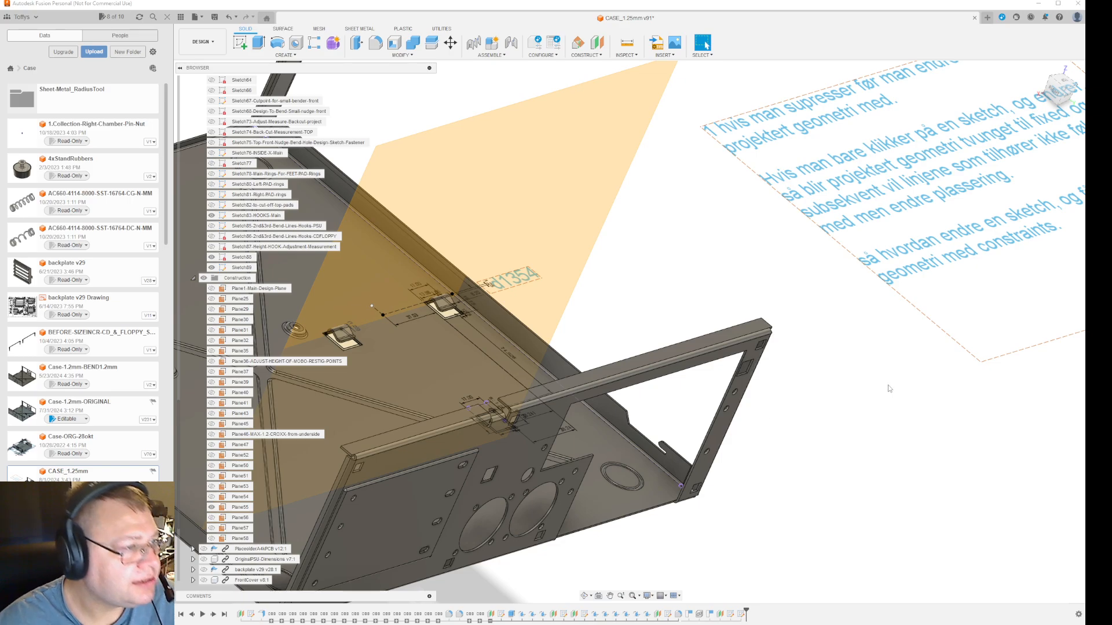
mouse_move(889, 387)
shift+middle_down()
mouse_move(918, 395)
mouse_move(923, 386)
shift+middle_up()
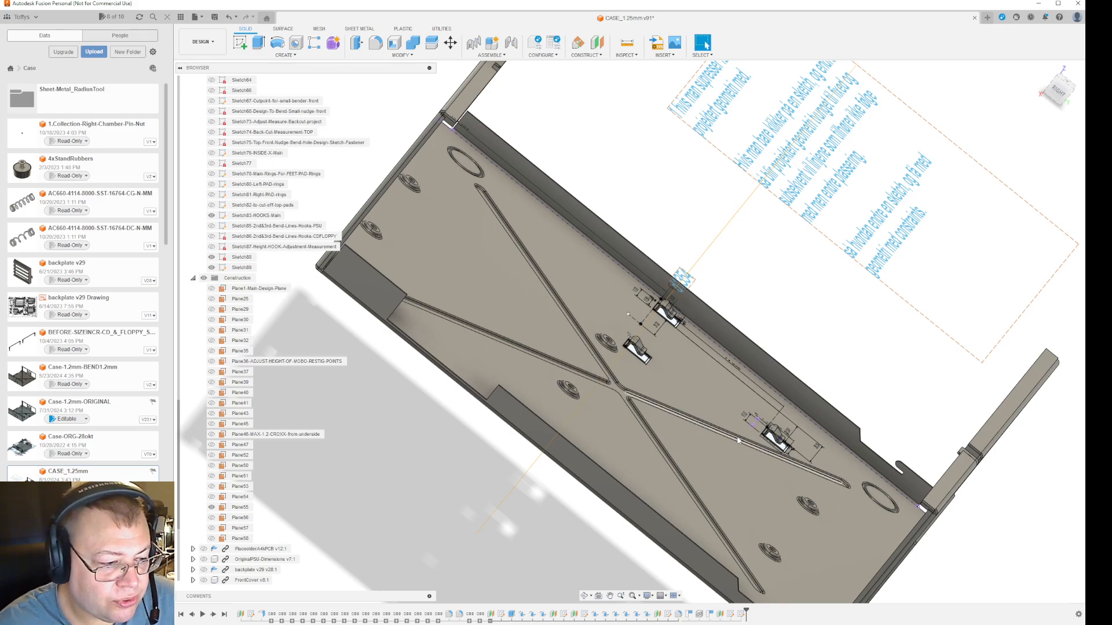
- Suppress all timeline features from Extrude34 after the main hooks sketch through the final note-text sketch
mouse_move(732, 610)
mouse_down()
mouse_move(569, 611)
mouse_move(745, 613)
mouse_up()
click(742, 614)
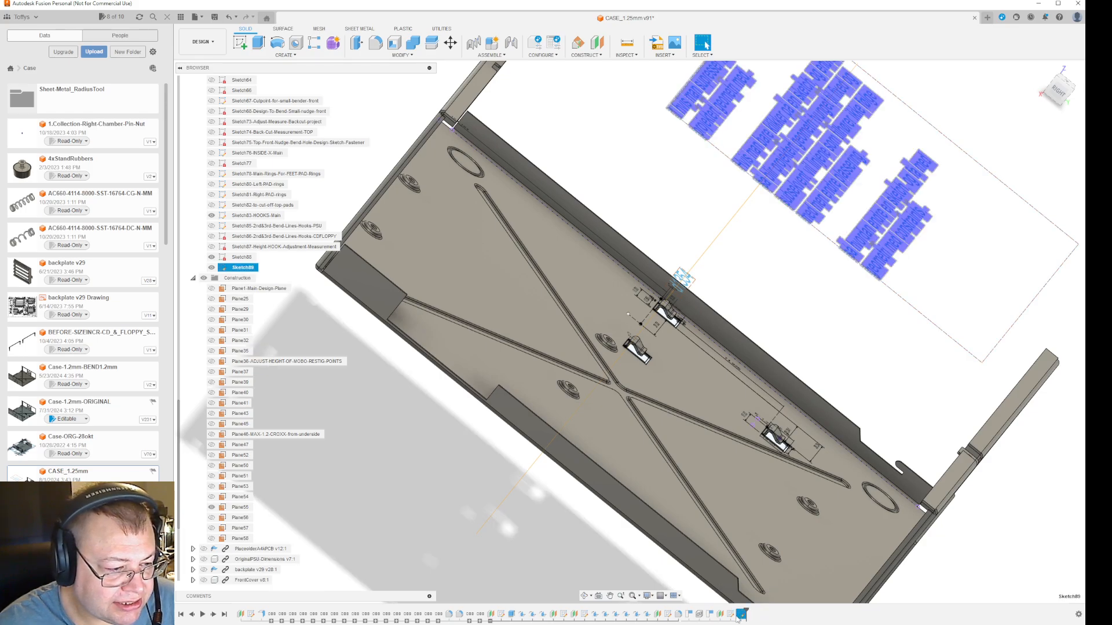
shift+click(512, 615)
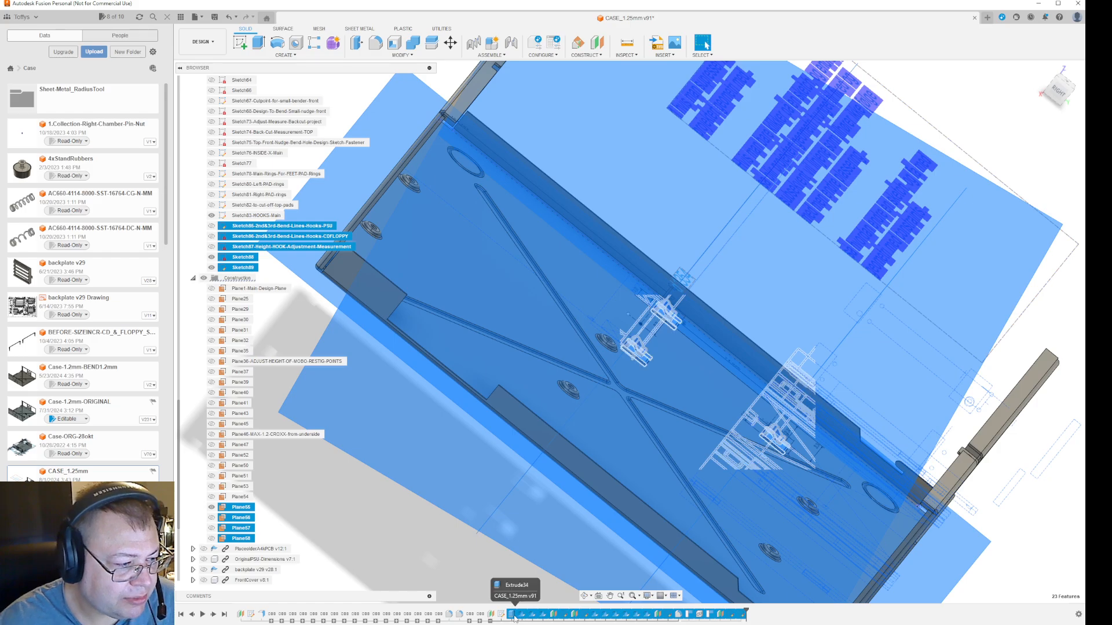
right_click(522, 616)
click(531, 610)
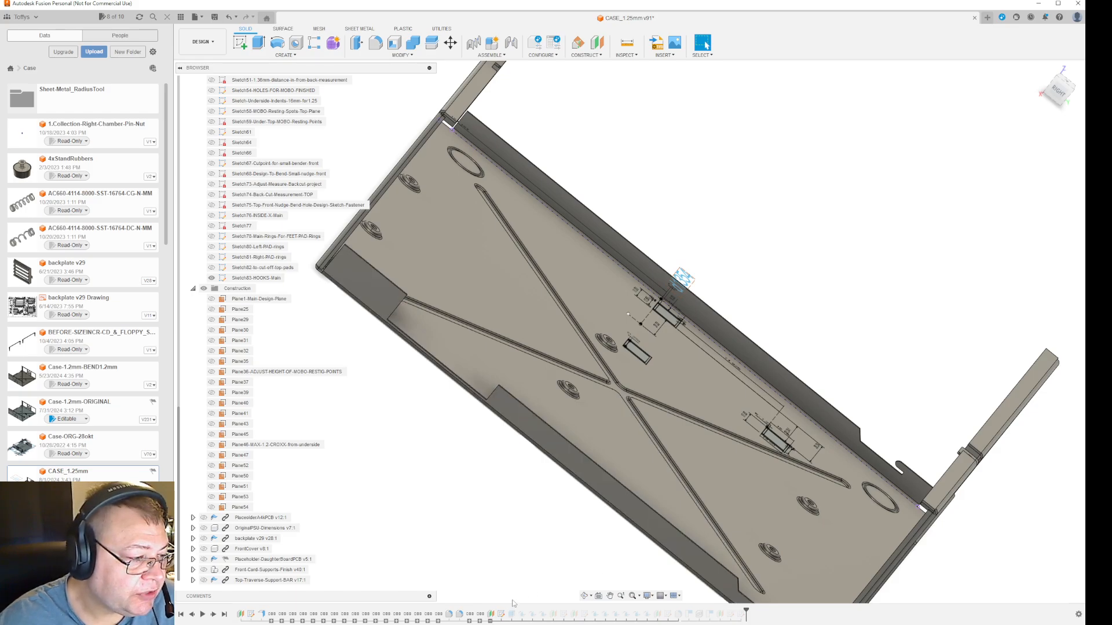
- Open the main hooks sketch for editing
right_click(501, 614)
click(525, 520)
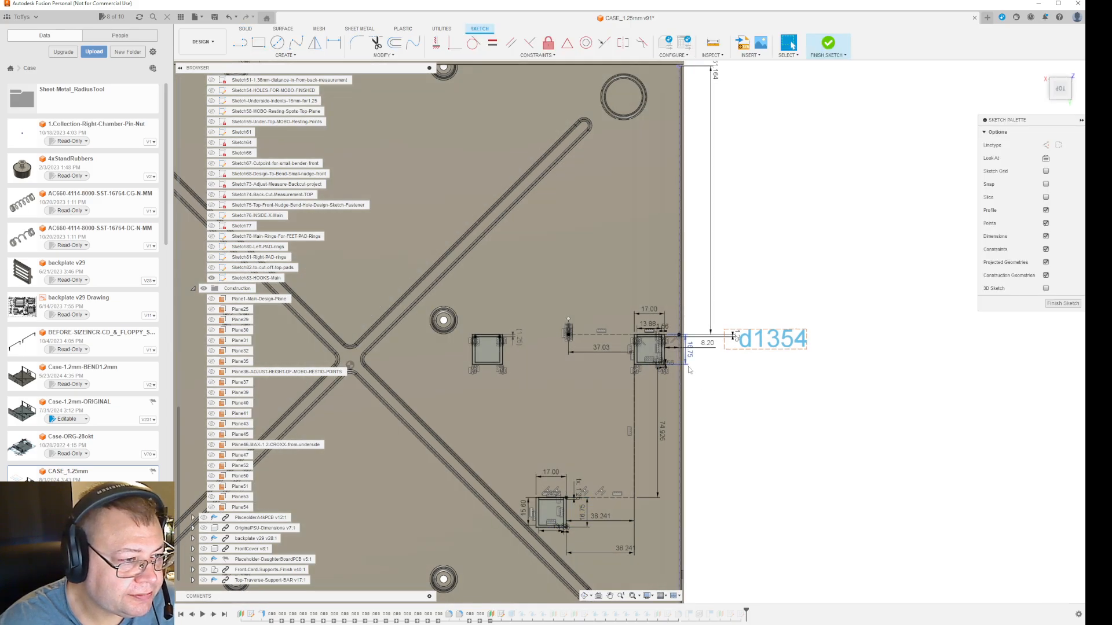
scroll(663, 348, up, 5)
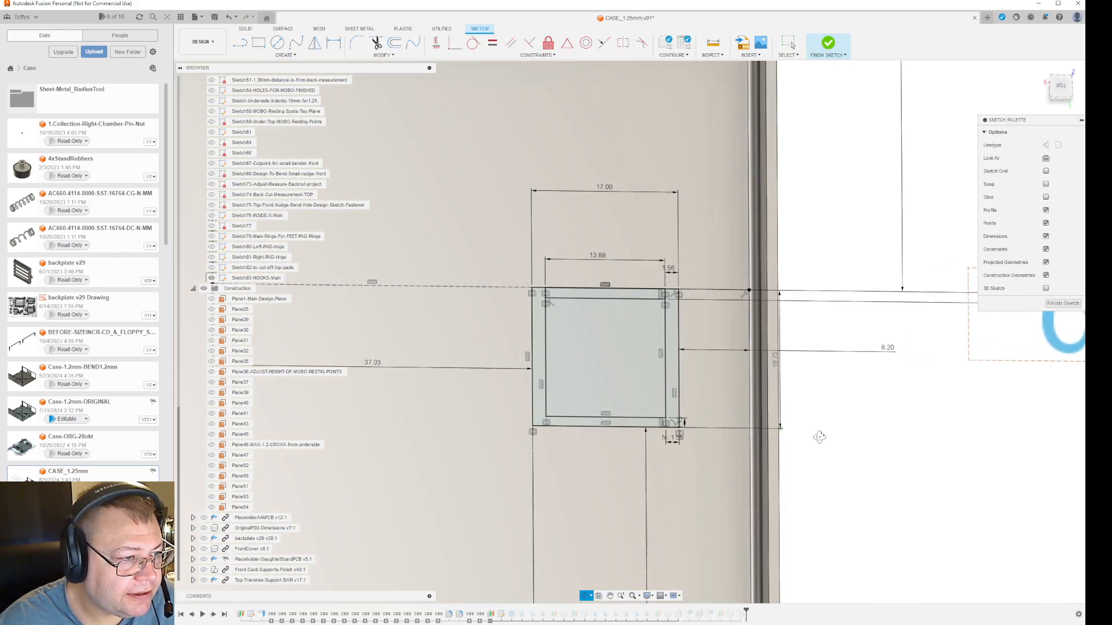
shift+middle_drag(819, 434, 401, 507)
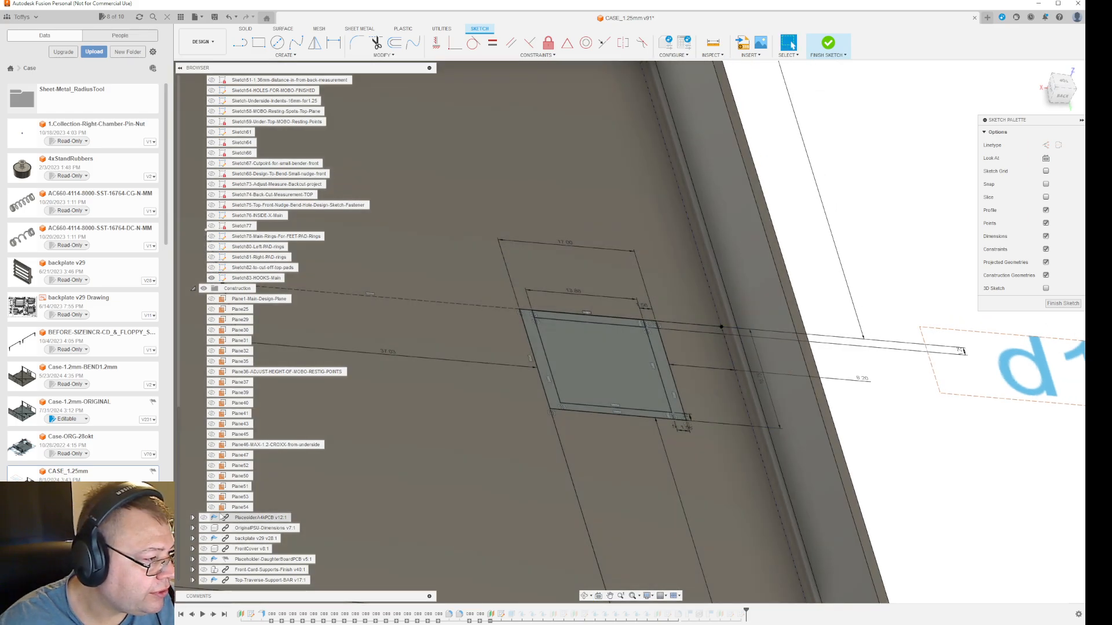
- Show Plane50 to examine where it lies relative to the case and the hook cutouts, and hide it again
click(211, 476)
click(211, 477)
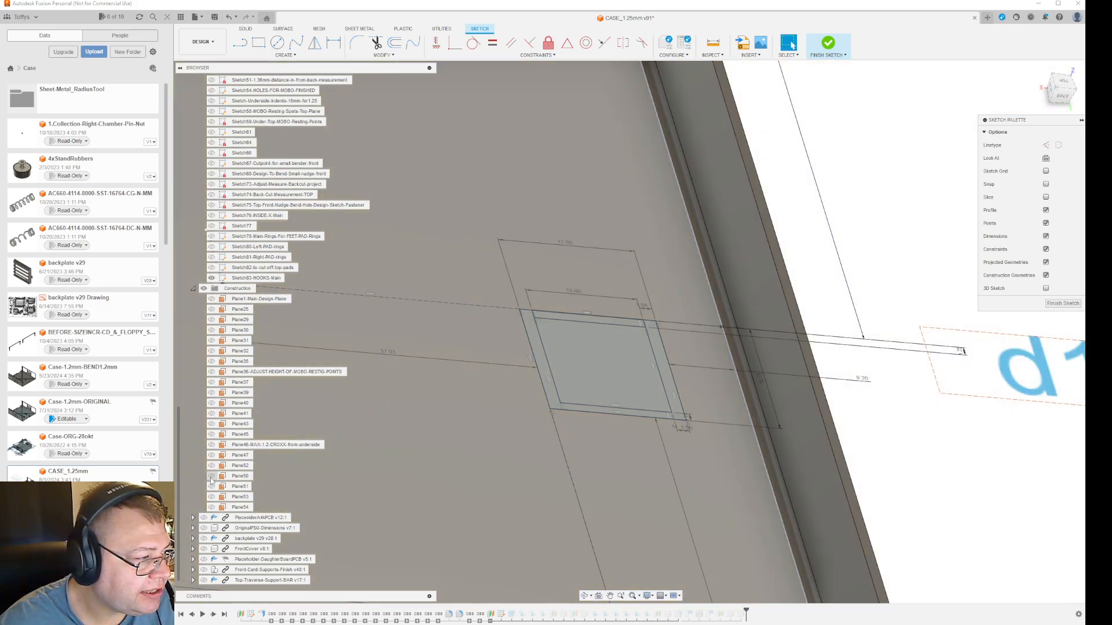
click(212, 488)
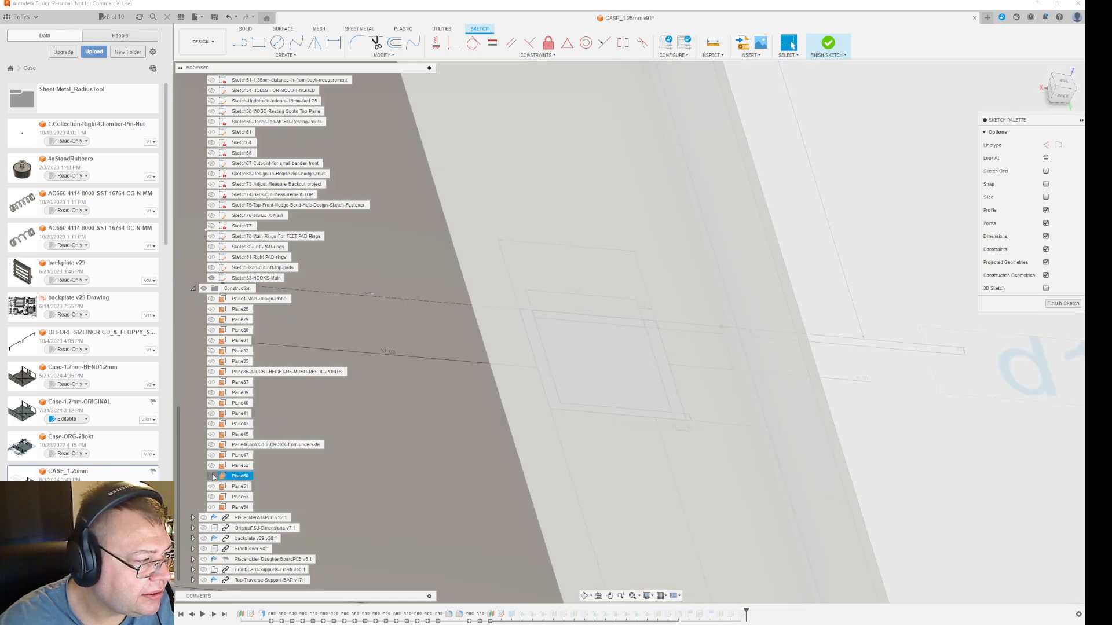
scroll(364, 515, up, 4)
scroll(608, 517, down, 10)
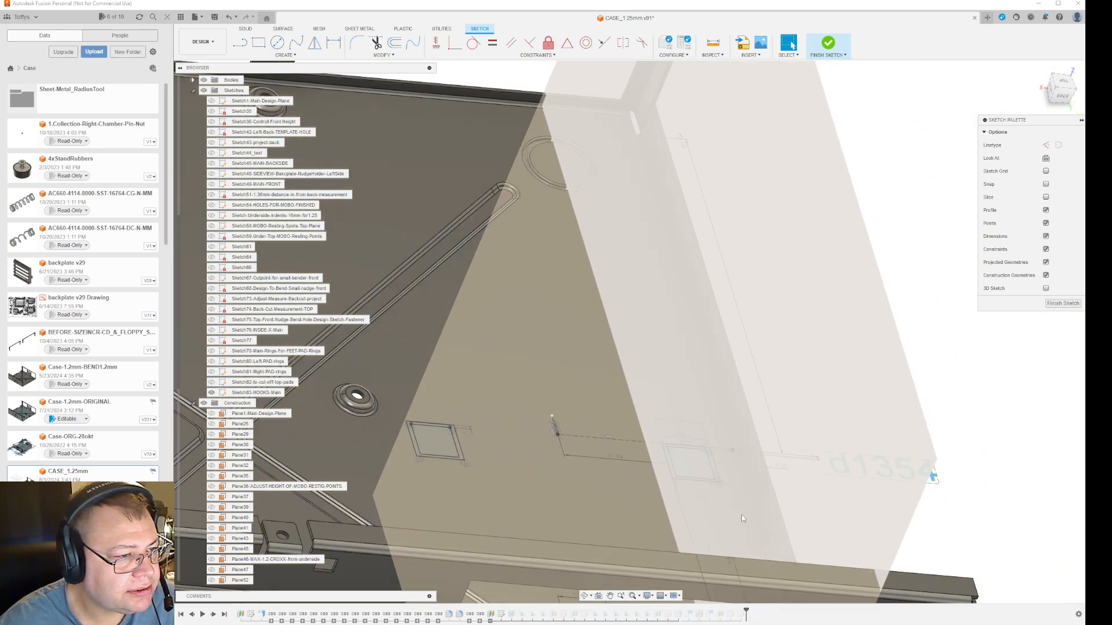
shift+middle_drag(932, 538, 933, 525)
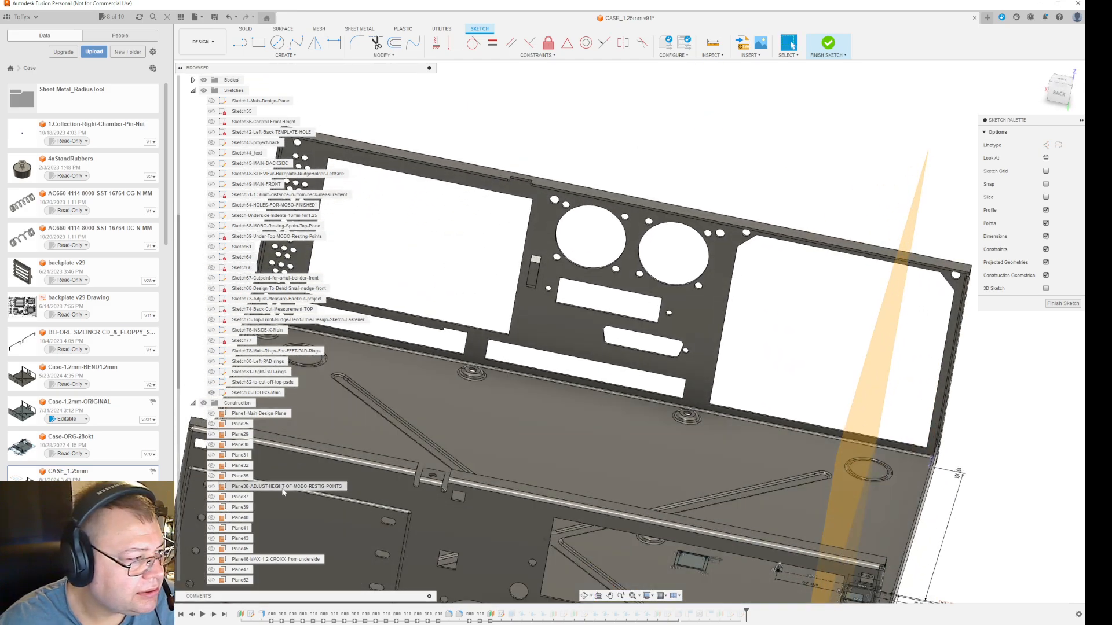
scroll(212, 527, down, 3)
click(212, 520)
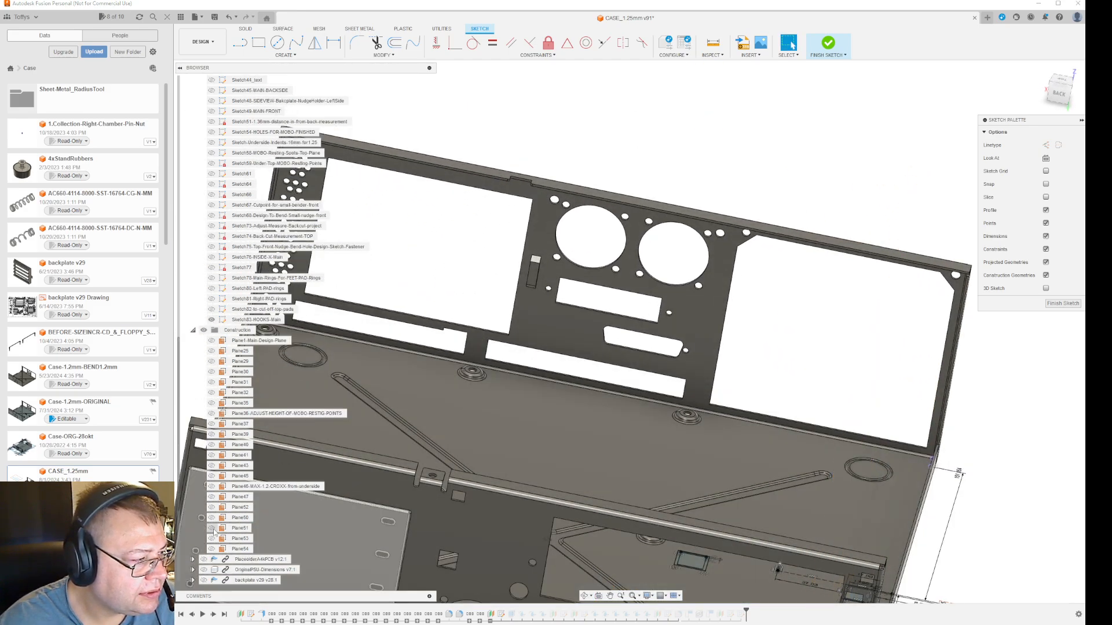
- Show Plane51, Plane53 and Plane54 one at a time to check their positions against the case floor, and hide them again
click(213, 528)
click(212, 529)
click(212, 538)
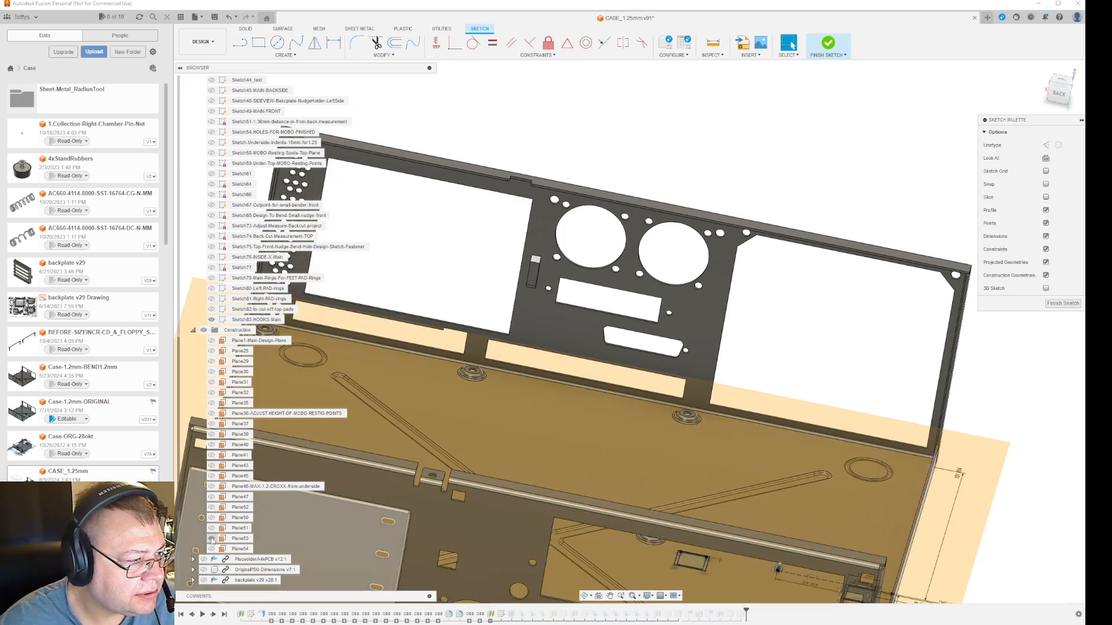
scroll(540, 529, down, 4)
shift+middle_drag(869, 553, 815, 559)
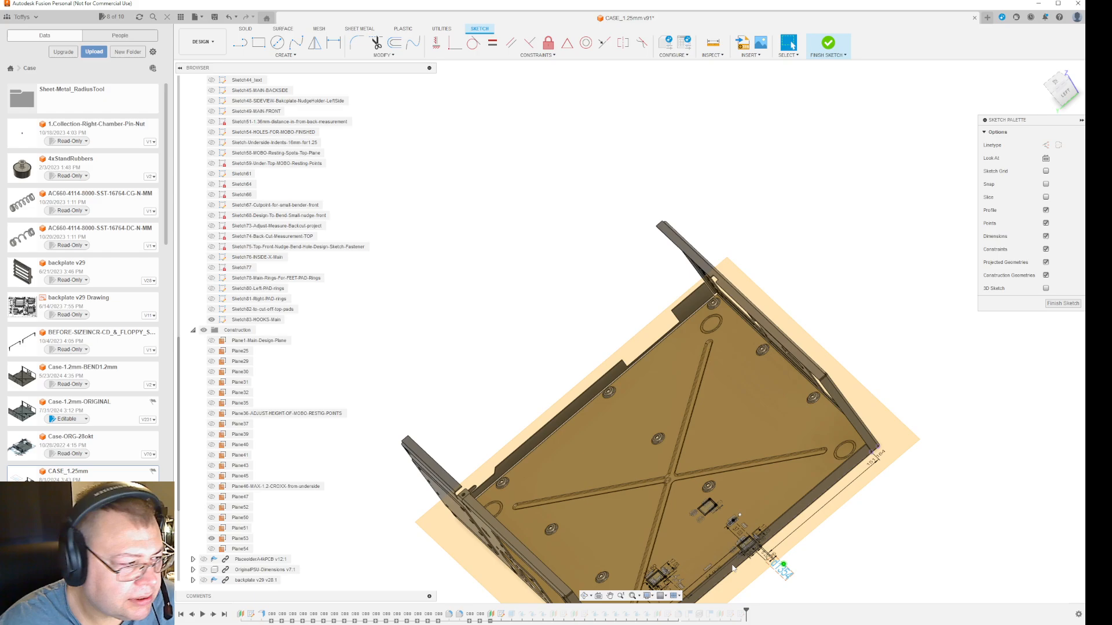
click(212, 539)
click(211, 549)
click(212, 549)
click(212, 549)
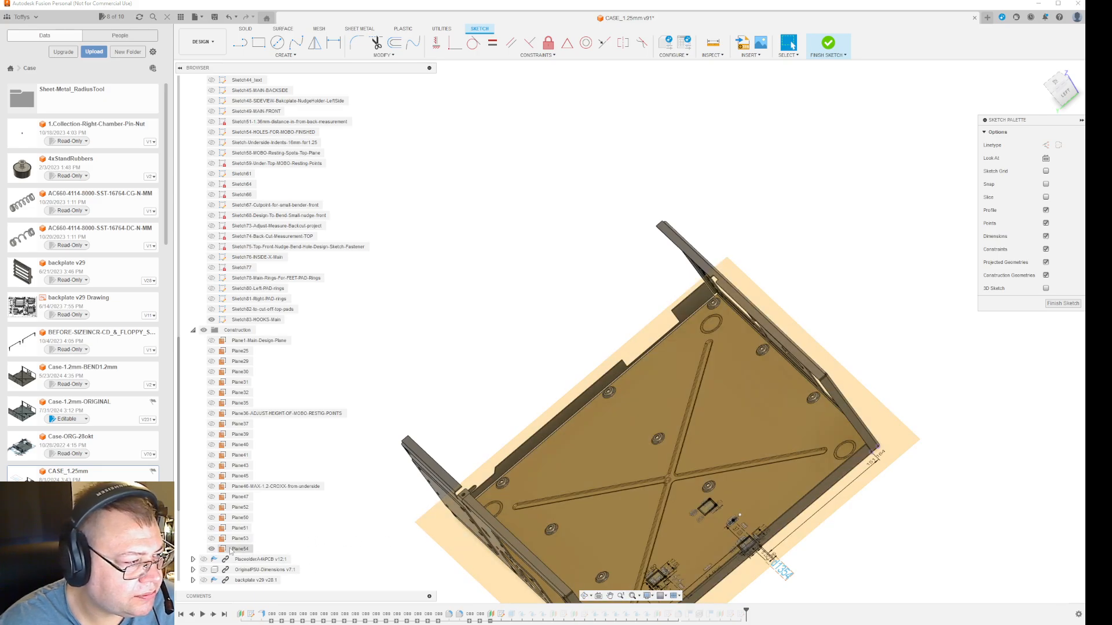
click(212, 549)
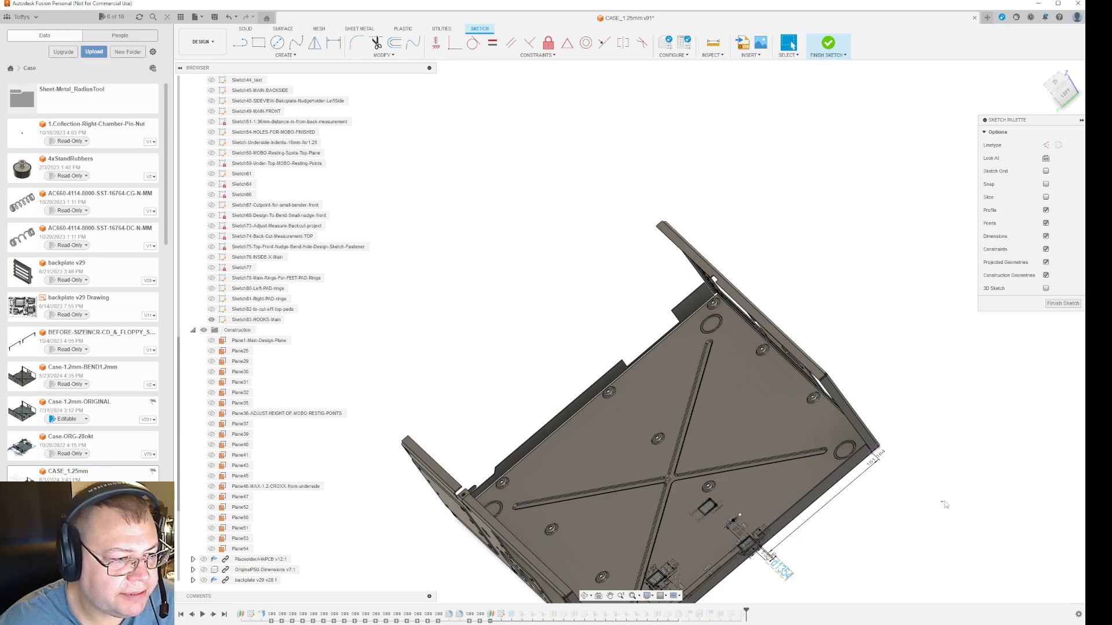
- Set the hook sketch's long locating dimension along the case's side to 136 mm by subtracting from its existing value, and finish the sketch
shift+middle_drag(935, 543, 987, 549)
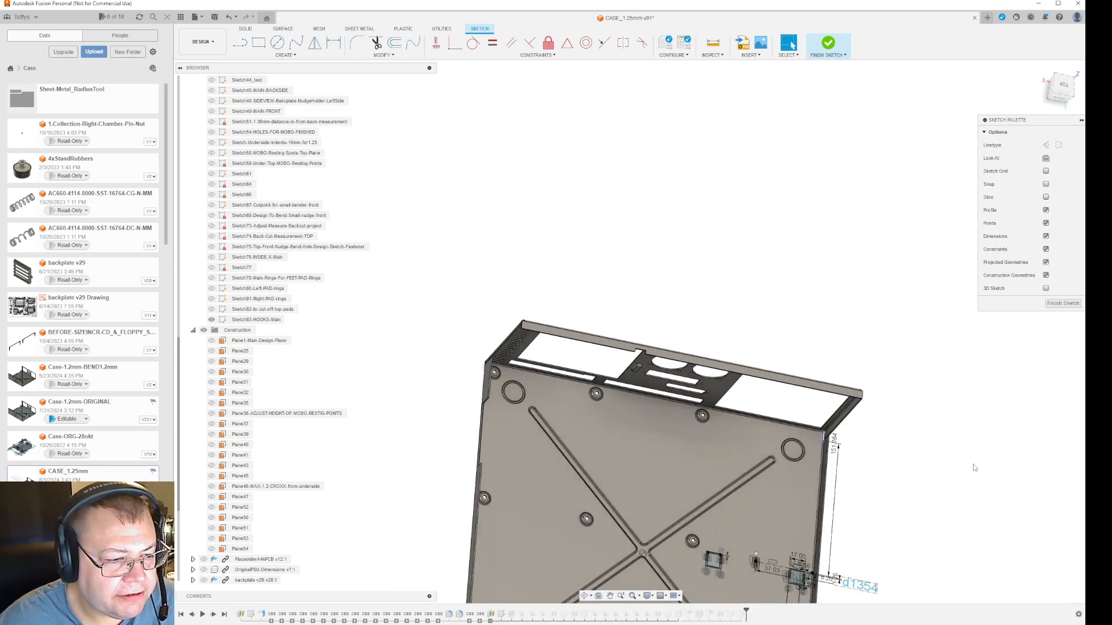
click(1063, 86)
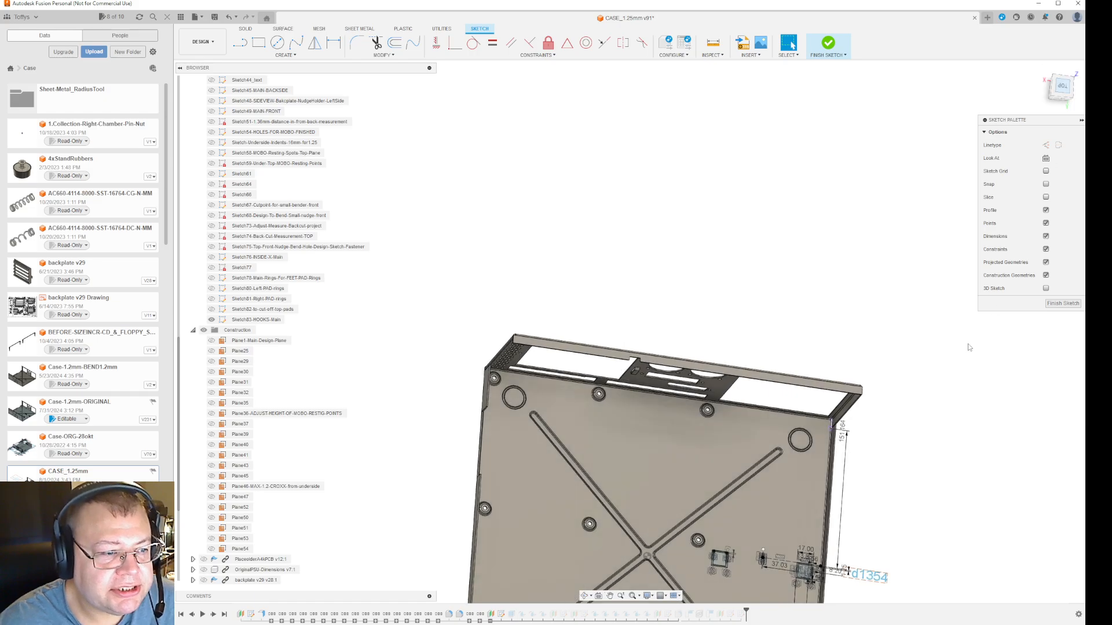
double_click(873, 392)
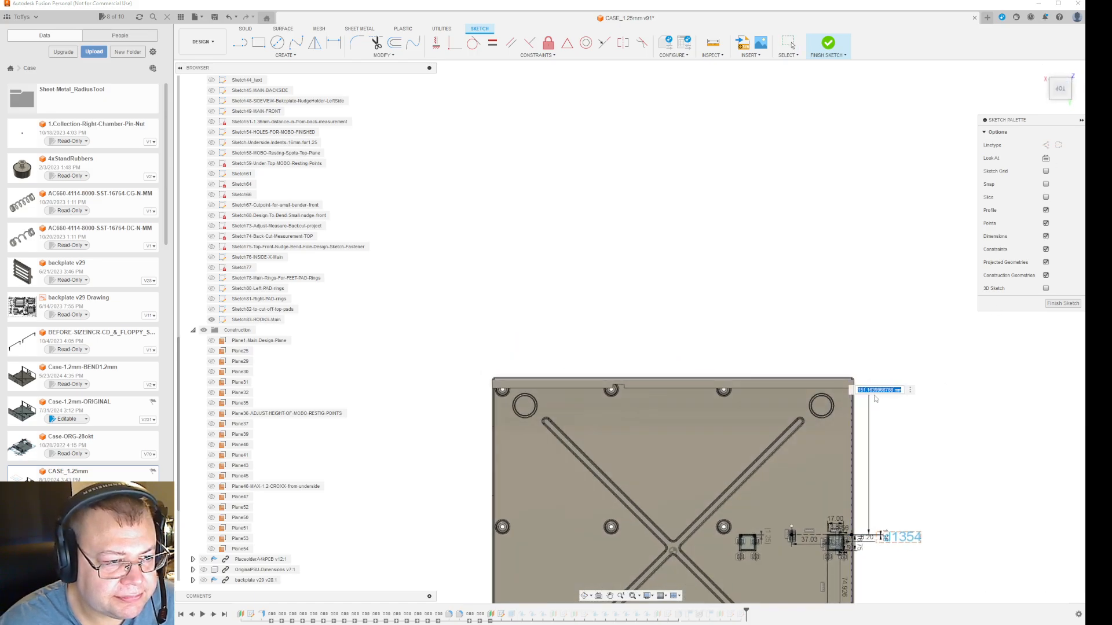
click(904, 390)
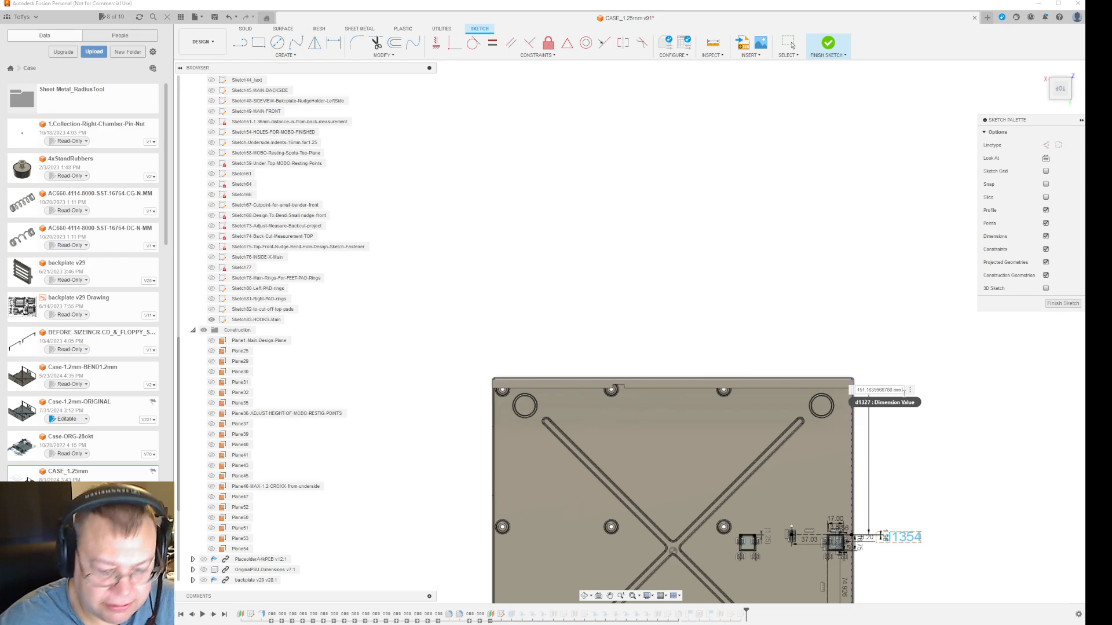
text(- 15)
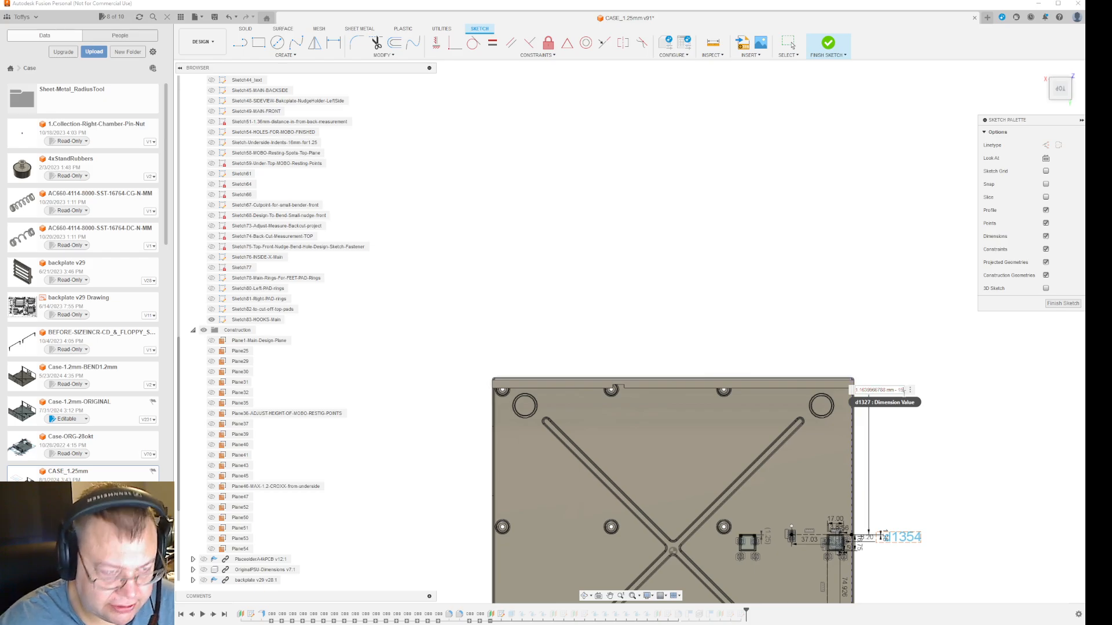
text(Face 1)
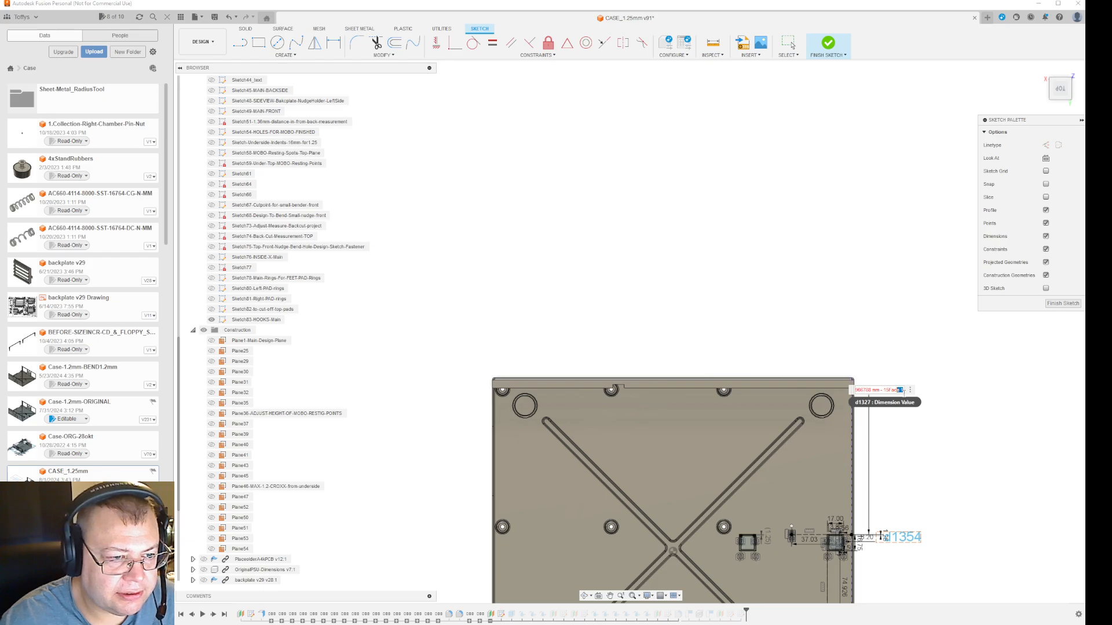
key(BackSpace)
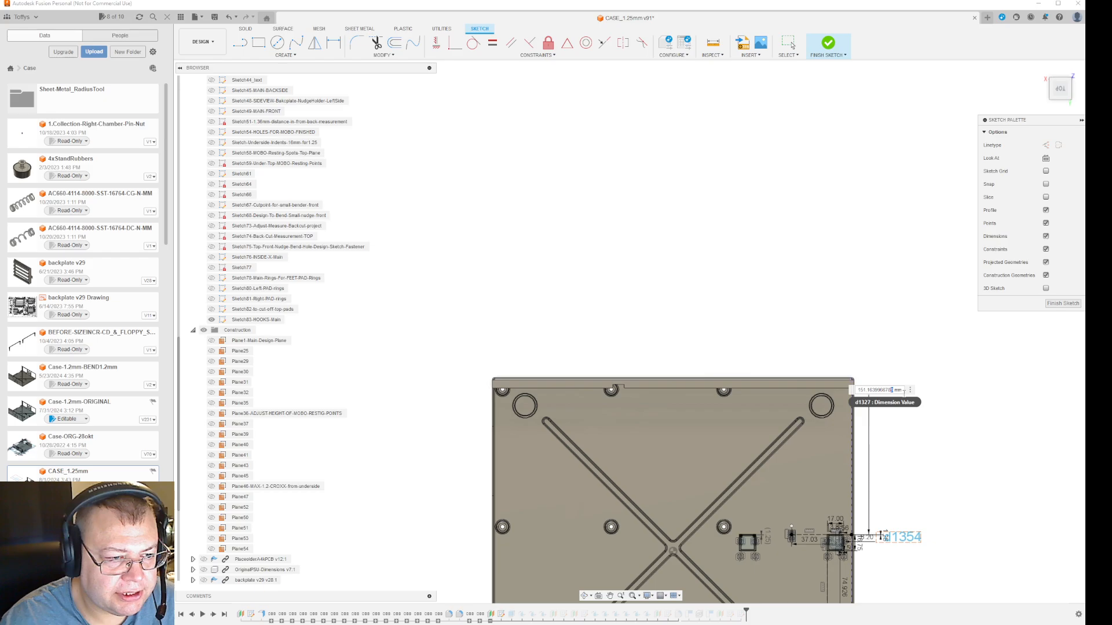
drag(892, 390, 872, 390)
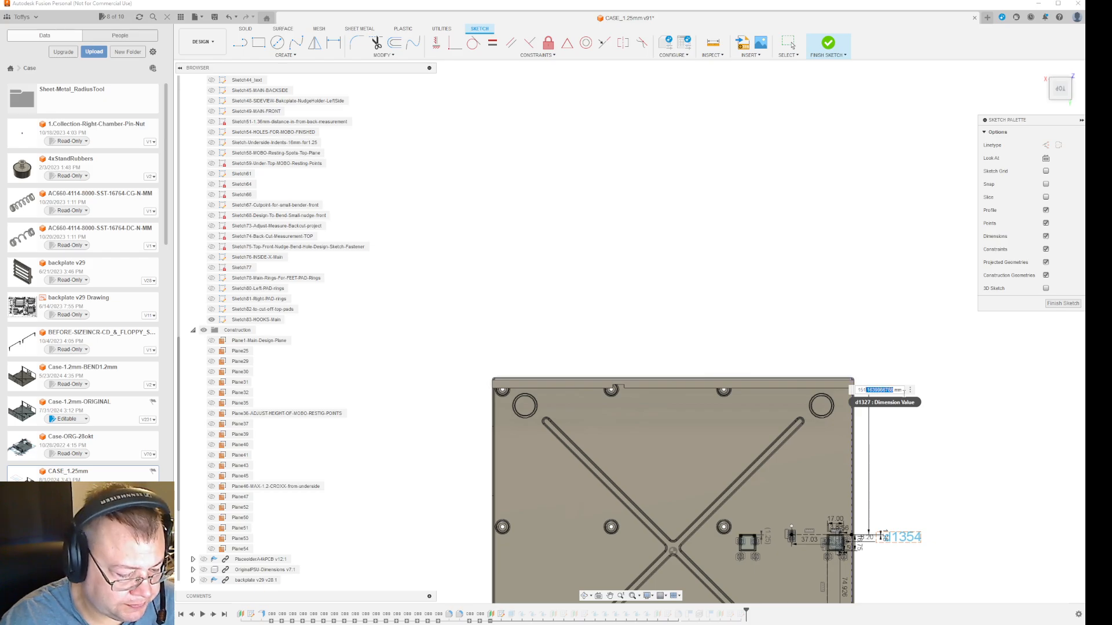
click(904, 392)
text(-)
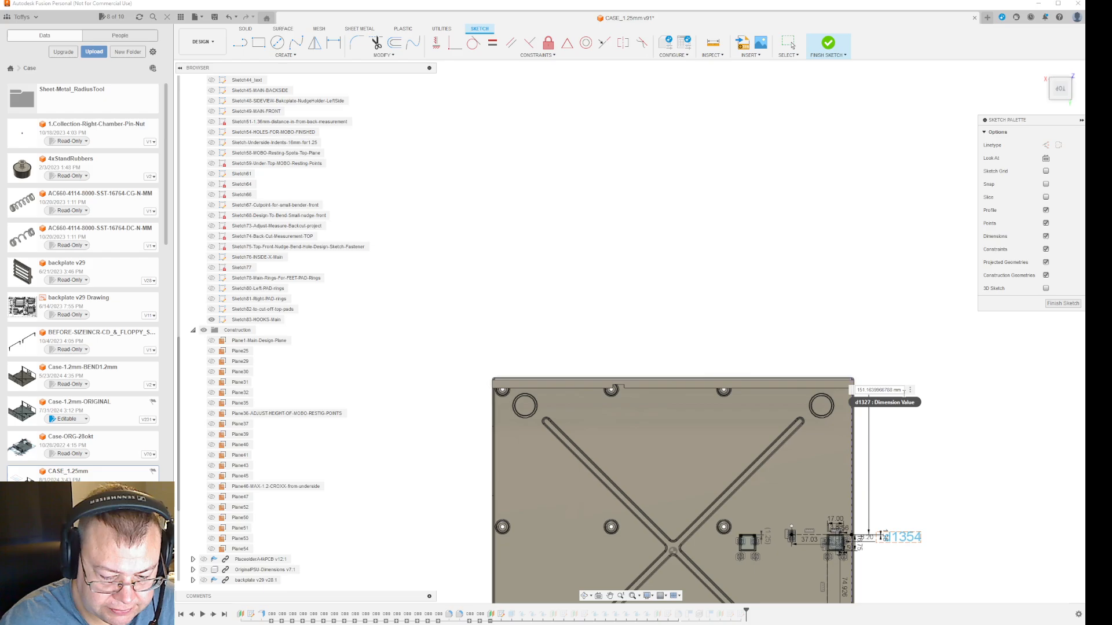
text(.1639966788)
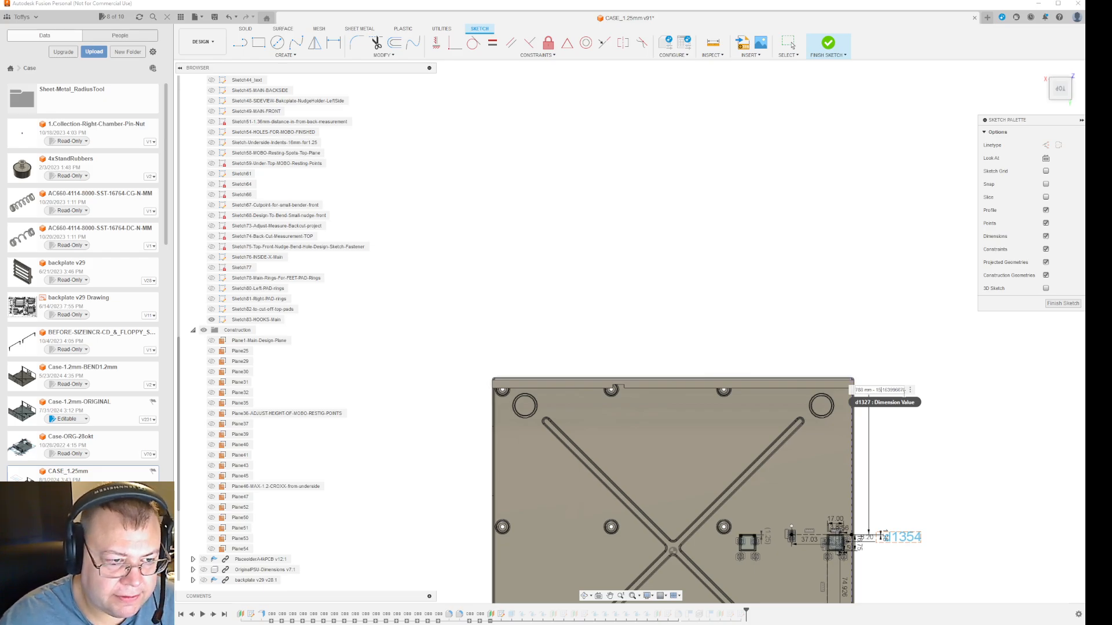
key(Return)
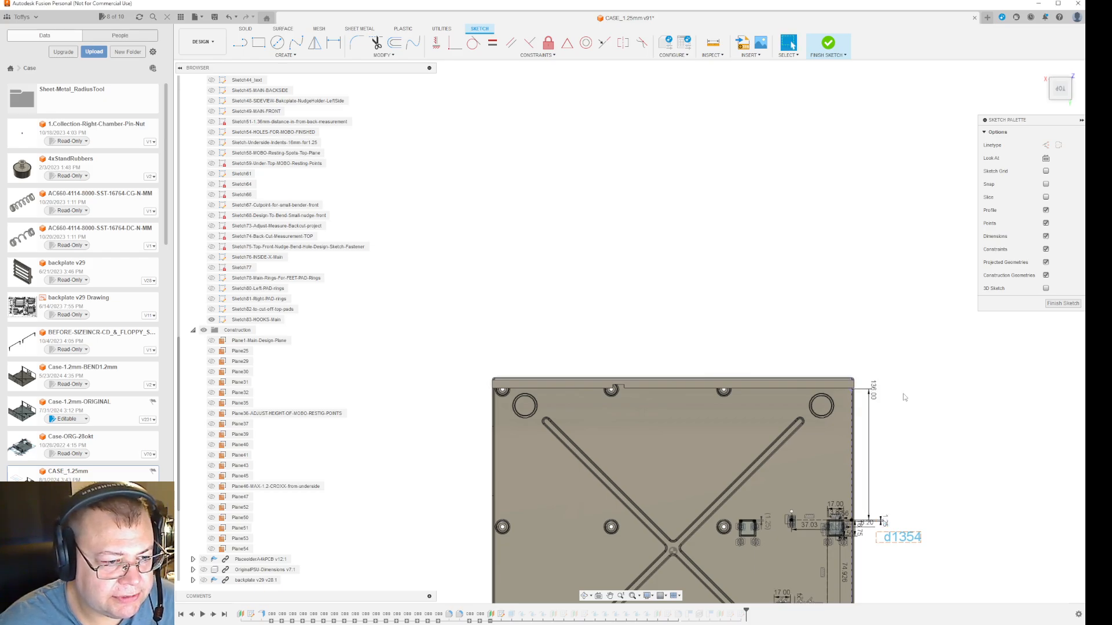
middle_drag(945, 499, 920, 322)
click(1063, 304)
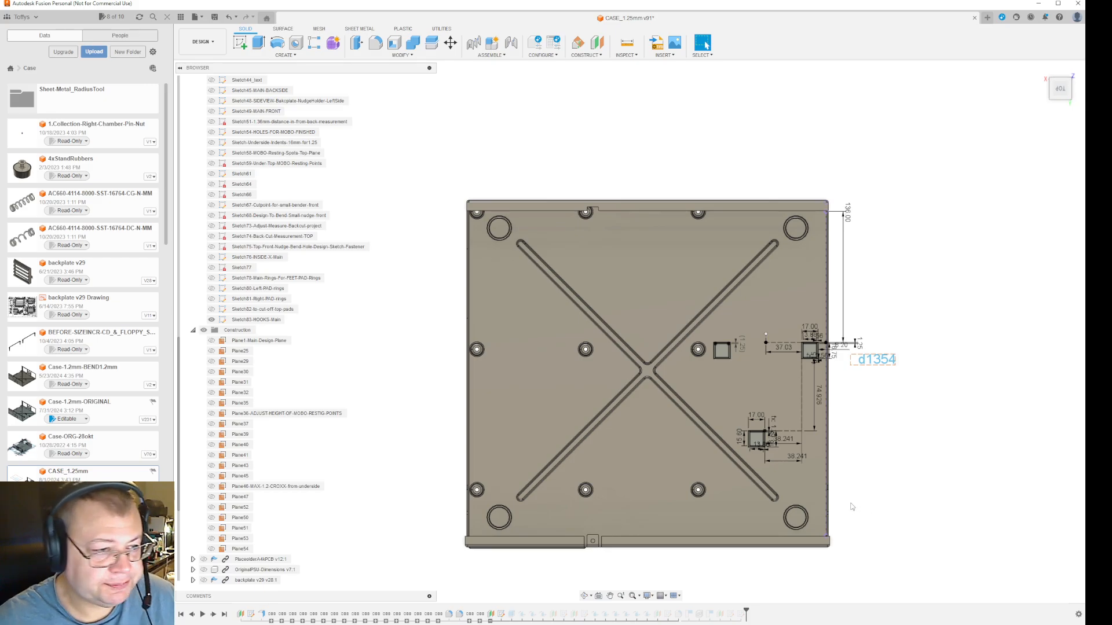
- Unsuppress Extrude34, the first suppressed feature after the main hooks sketch
shift+middle_drag(850, 505, 861, 478)
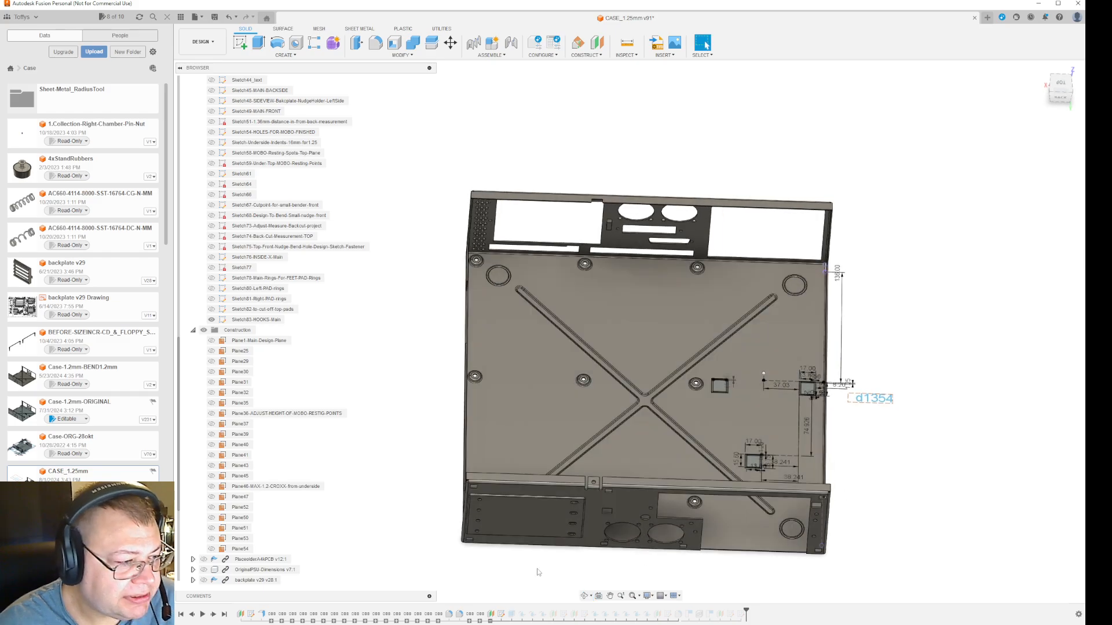
click(512, 615)
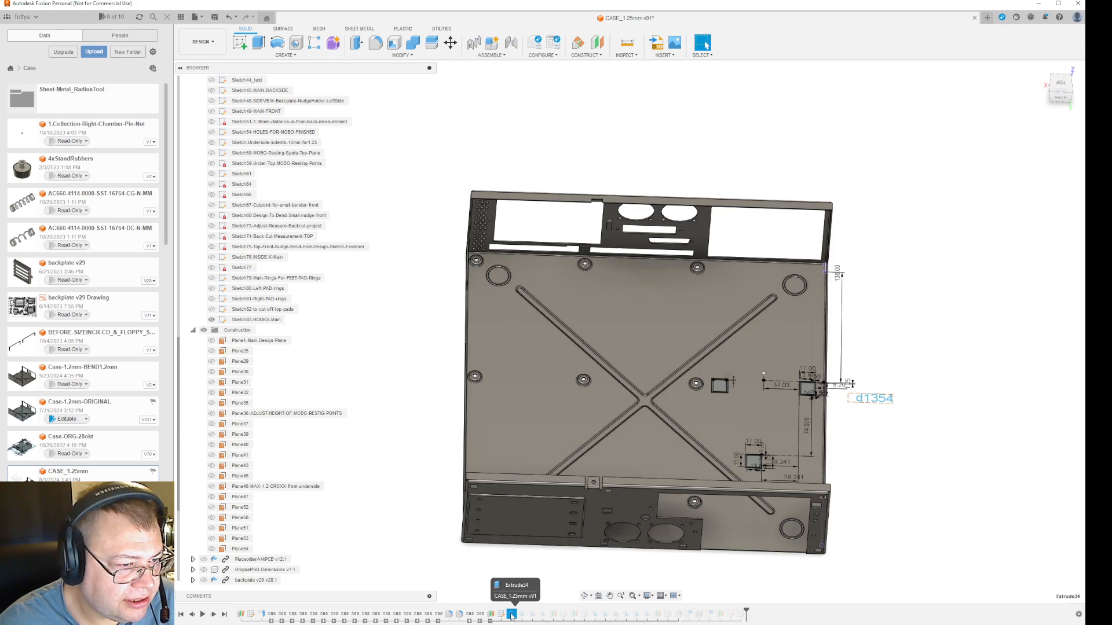
right_click(511, 615)
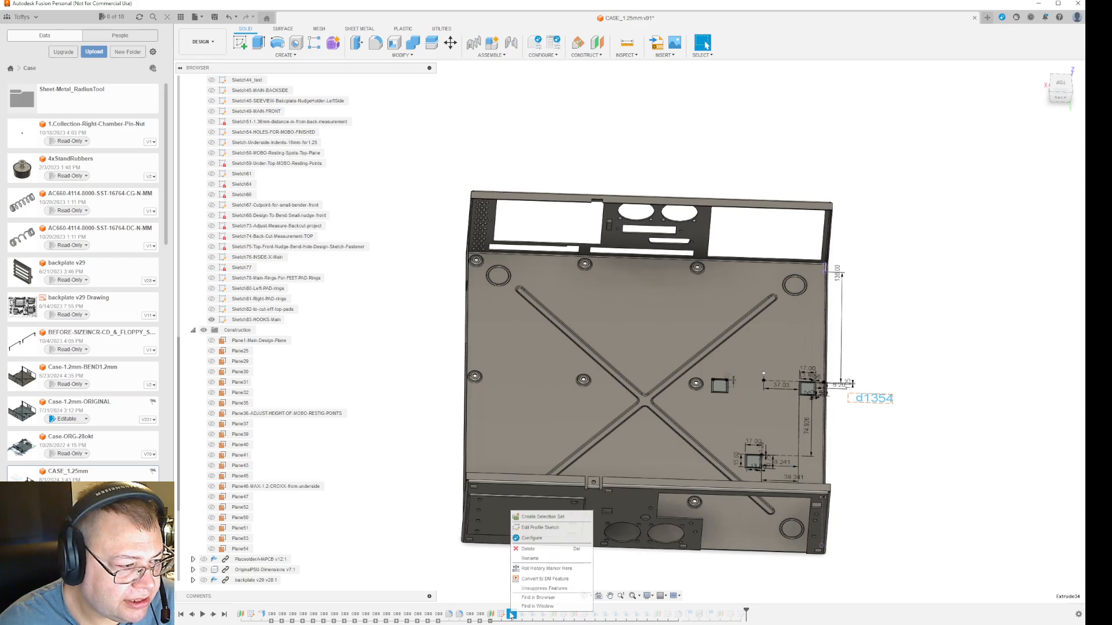
click(538, 589)
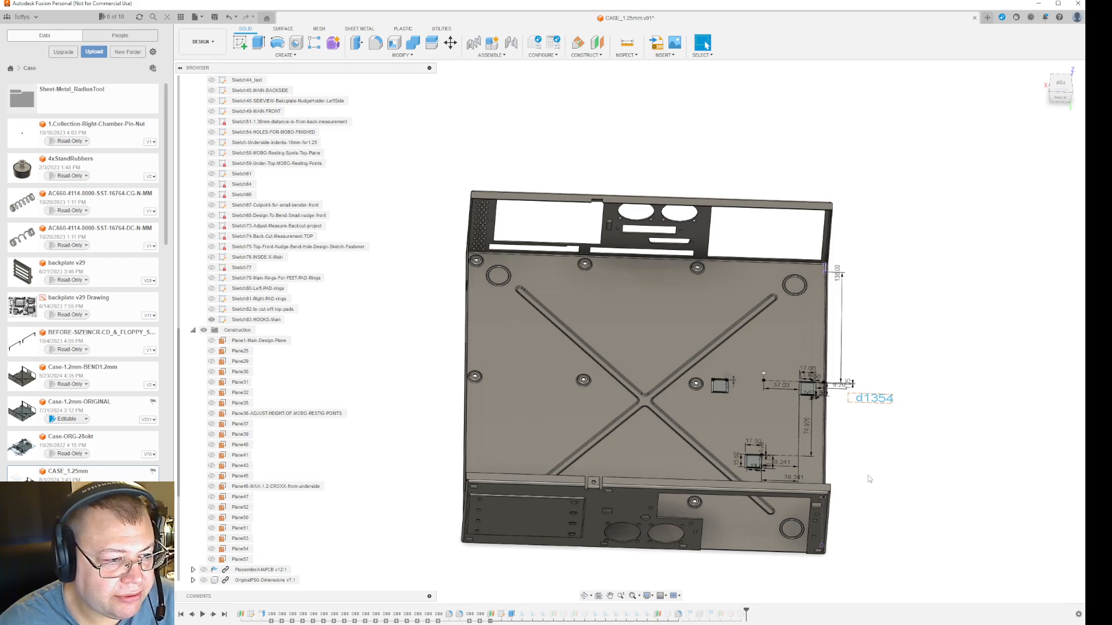
- Unsuppress the first PSU hook bend, Bend38-Hook-PSU1a
shift+middle_drag(881, 433, 878, 455)
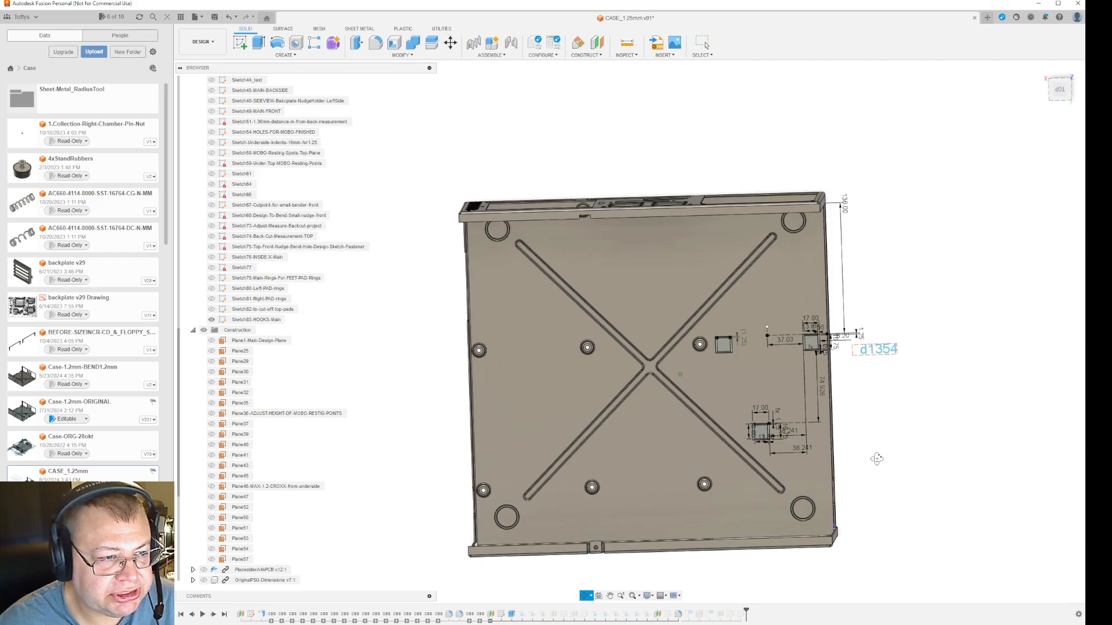
scroll(817, 339, up, 5)
scroll(817, 339, down, 5)
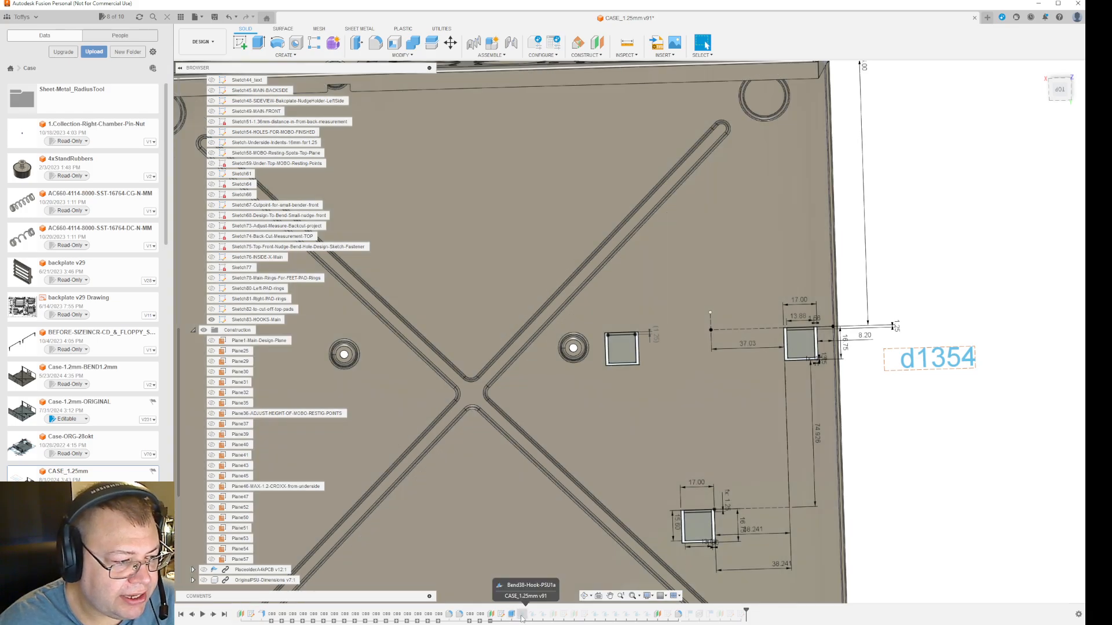
right_click(520, 615)
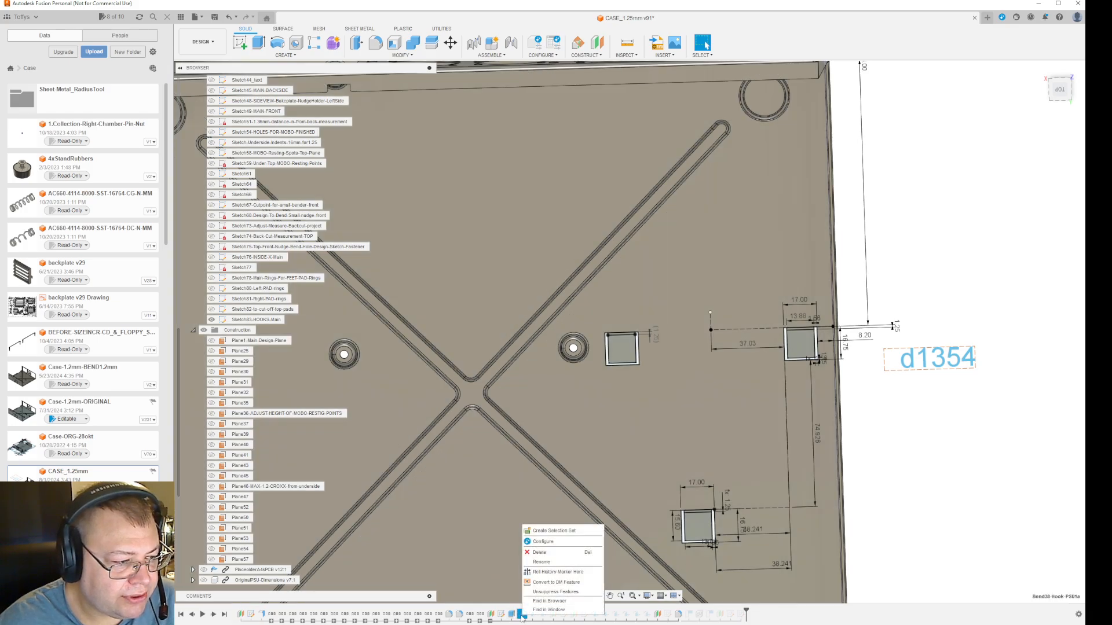
click(545, 593)
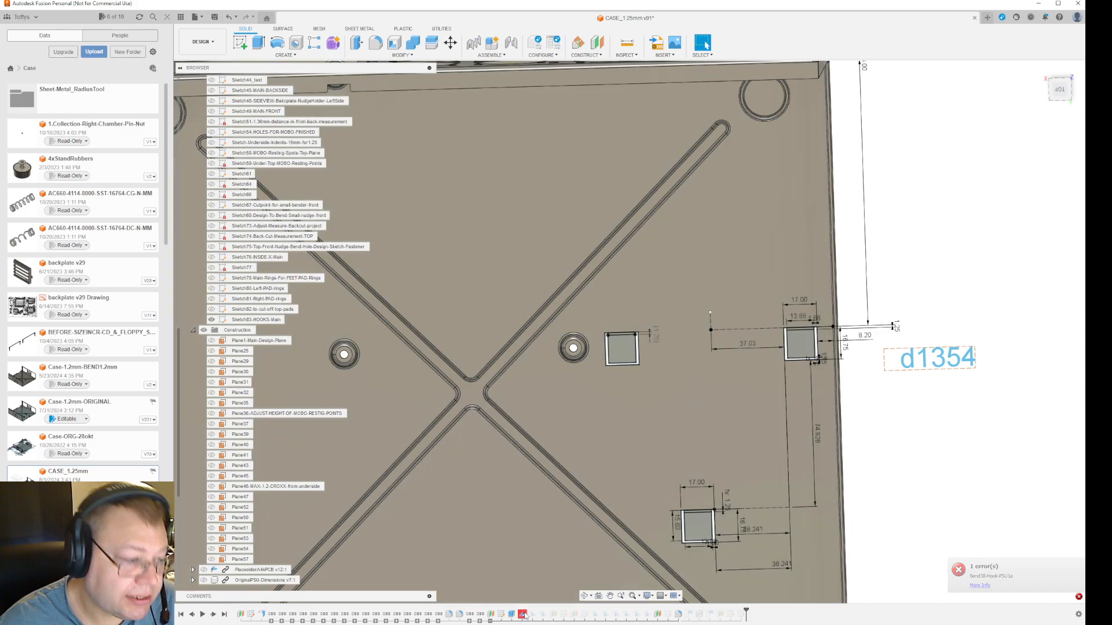
- Edit Bend38-Hook-PSU1a, clear its stationary side, and reselect the case floor face and the bend line along the hook cutout near the side wall
right_click(522, 614)
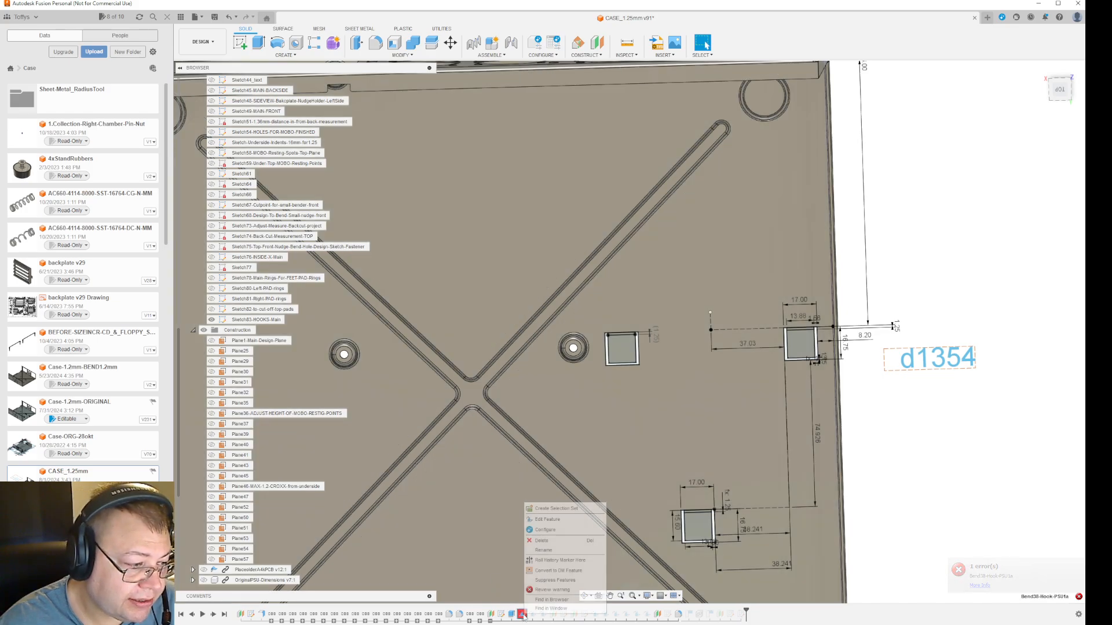
click(547, 520)
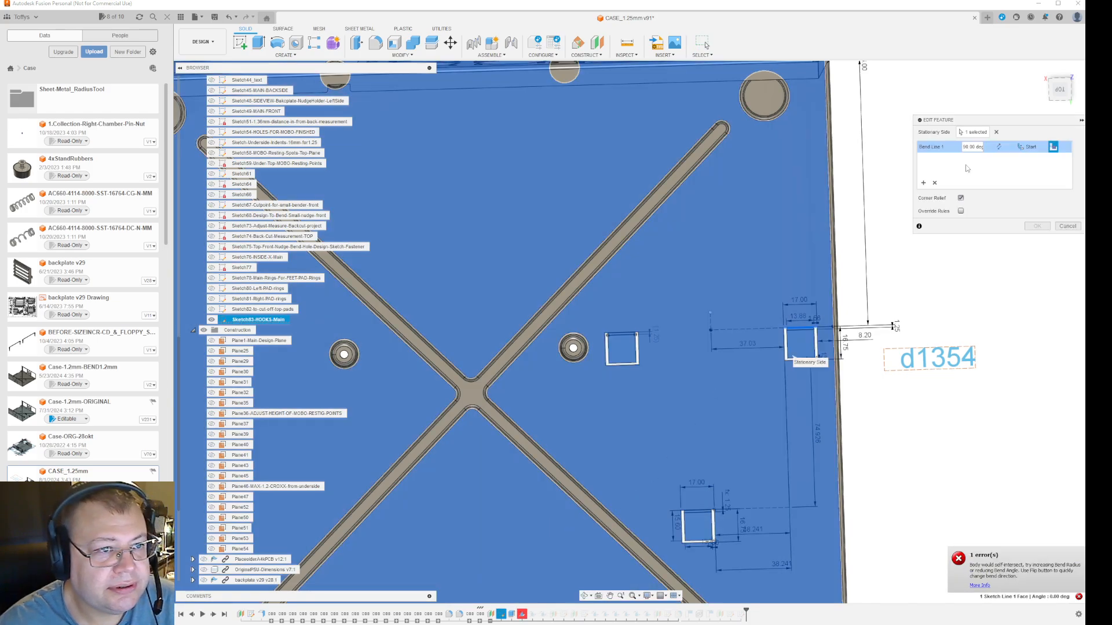
click(996, 132)
scroll(799, 325, up, 6)
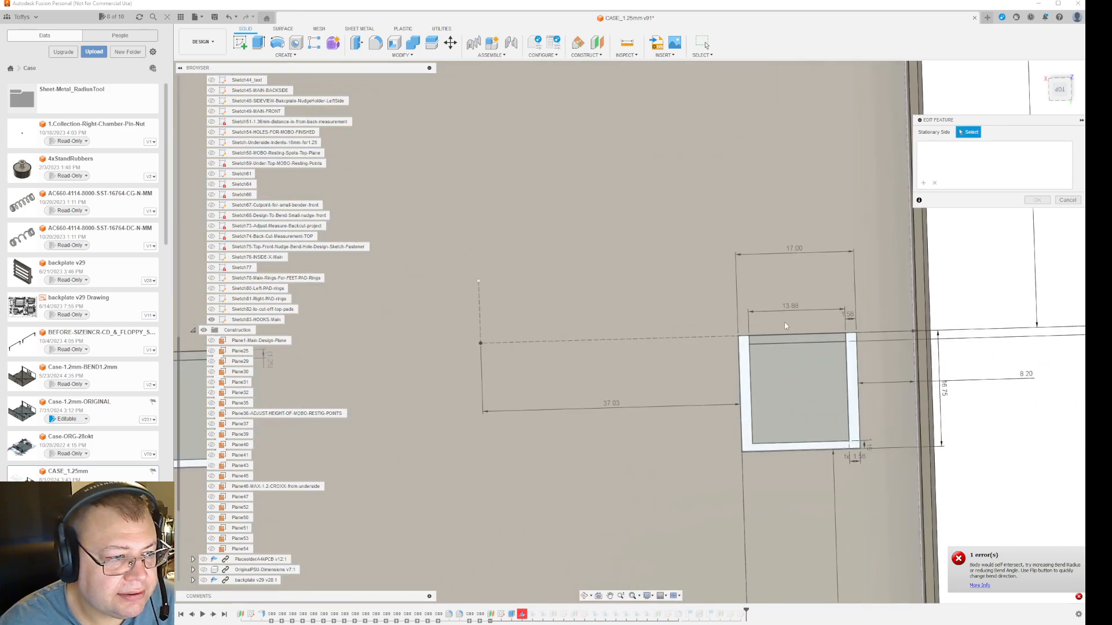
scroll(751, 321, up, 2)
click(761, 341)
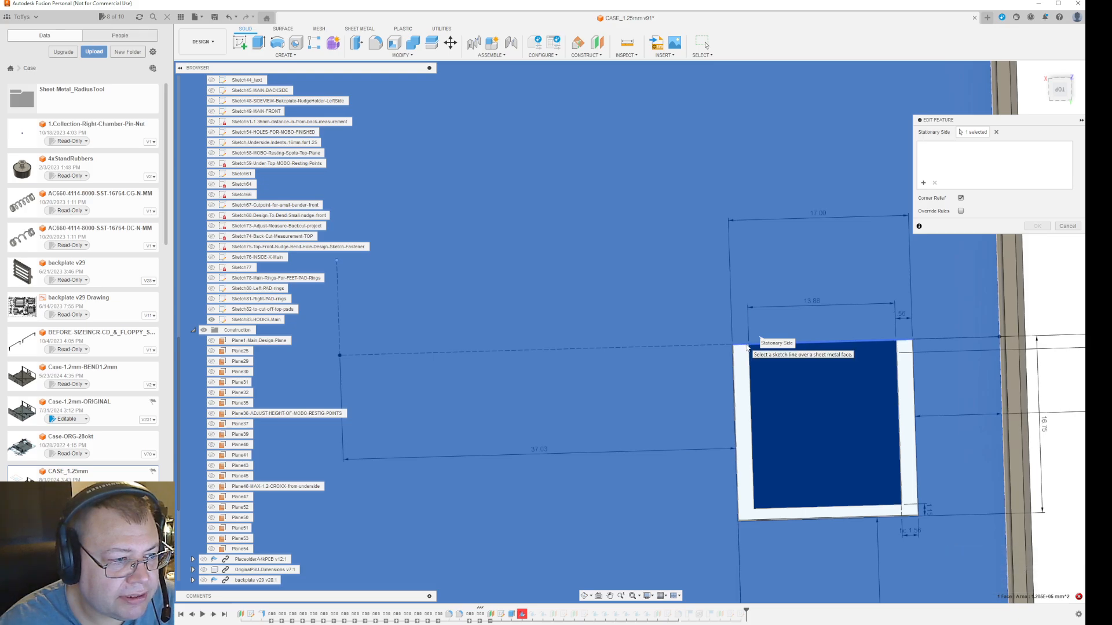
click(1036, 227)
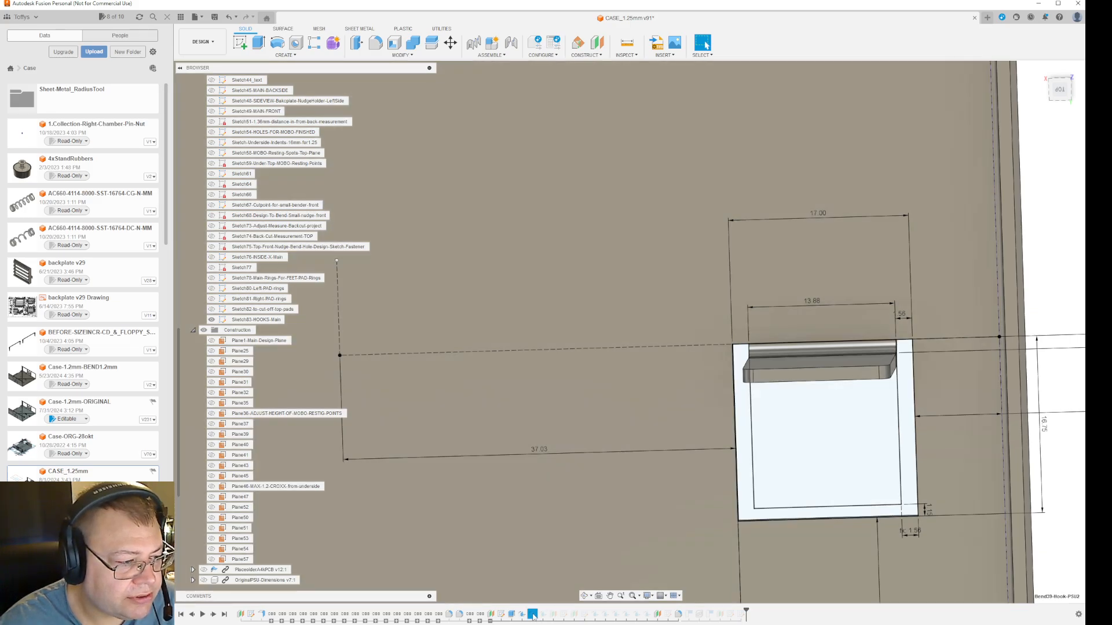
- Unsuppress Bend39-Hook-PSU2 and reselect its stationary case floor face and the bend line along the inner PSU hook cutout
right_click(533, 615)
click(549, 589)
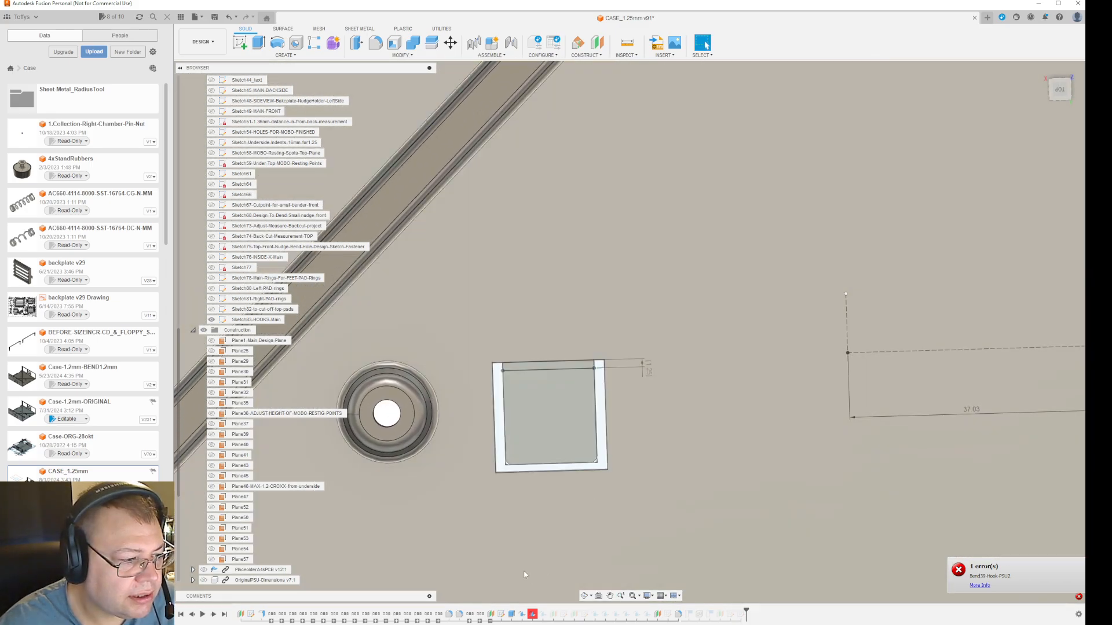
right_click(533, 615)
click(568, 524)
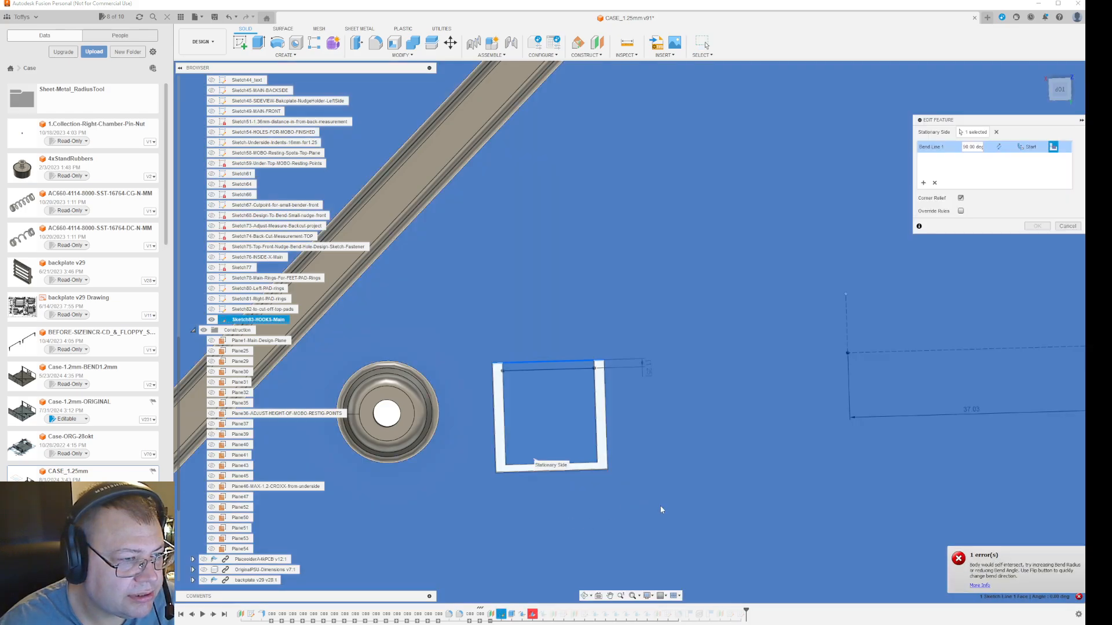
click(997, 132)
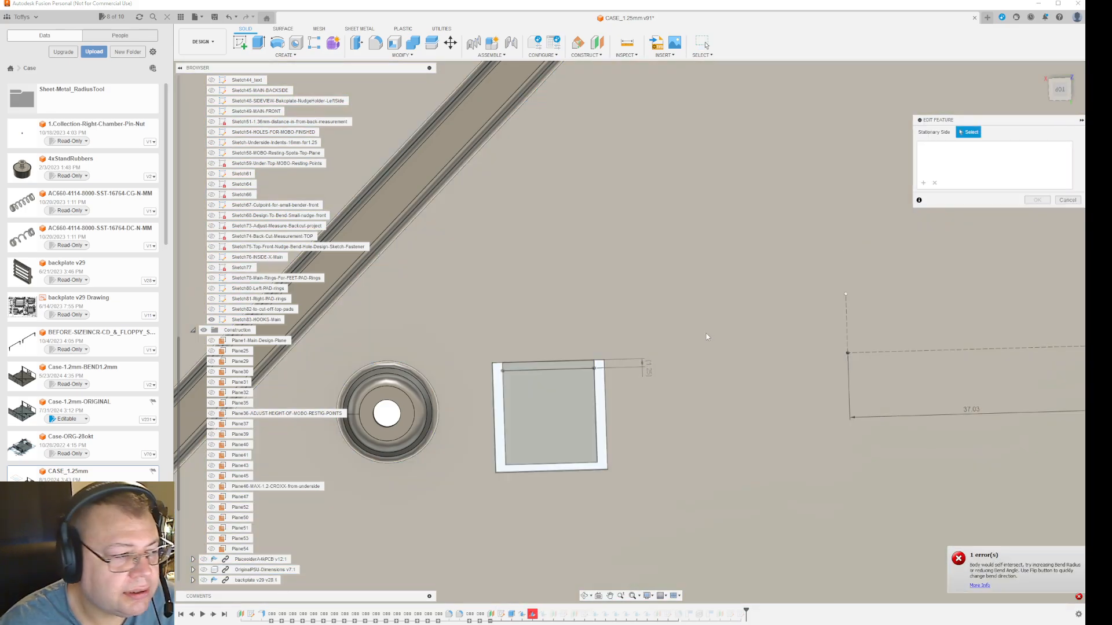
click(553, 363)
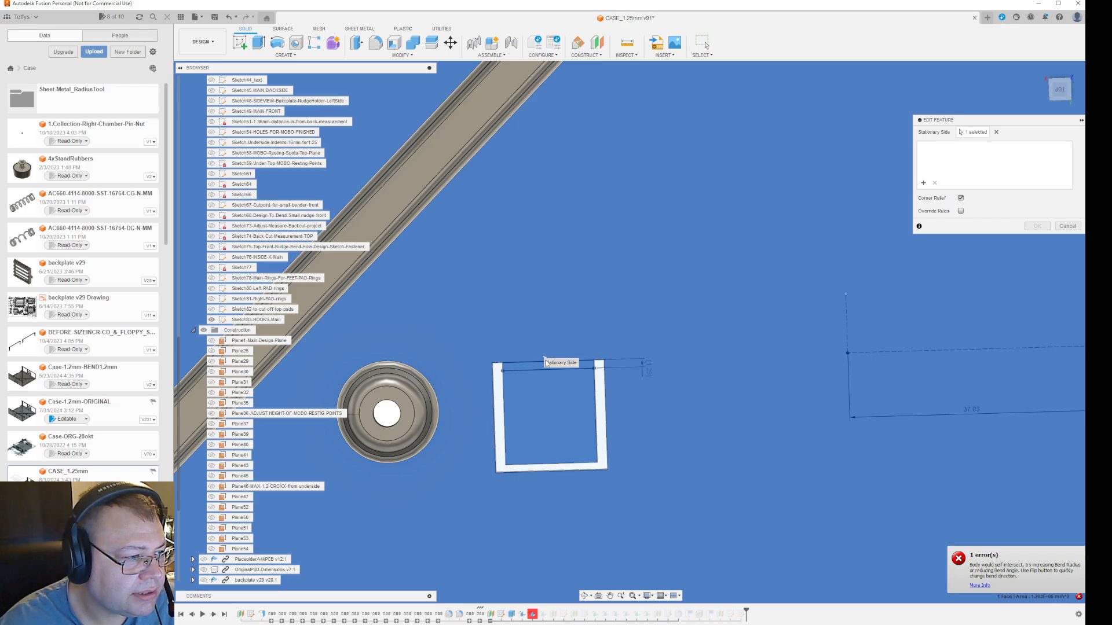
click(601, 365)
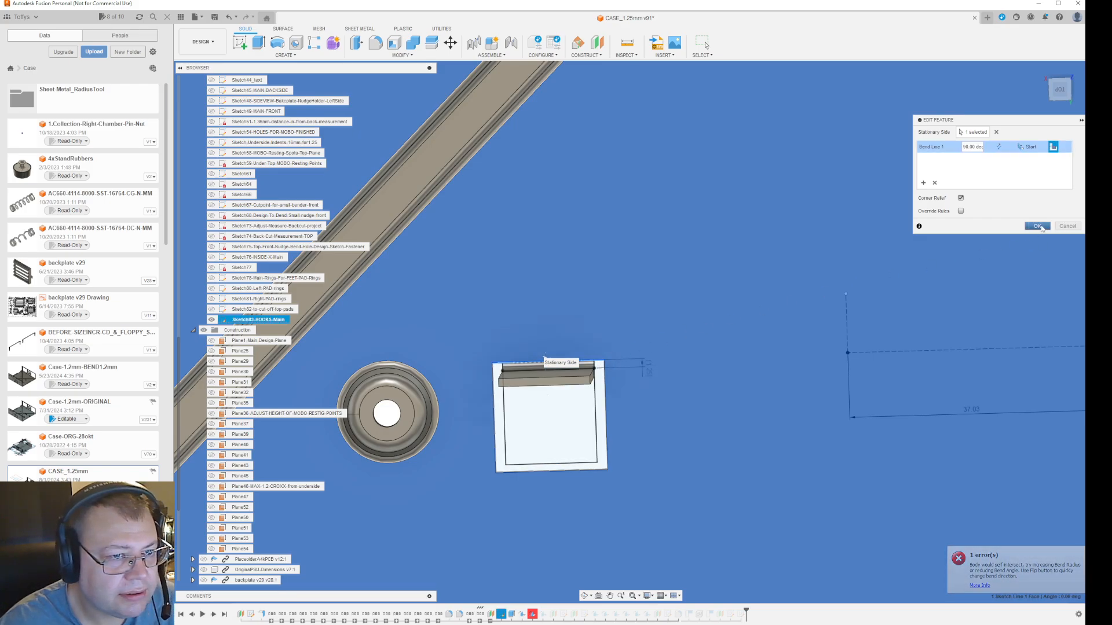
click(1037, 226)
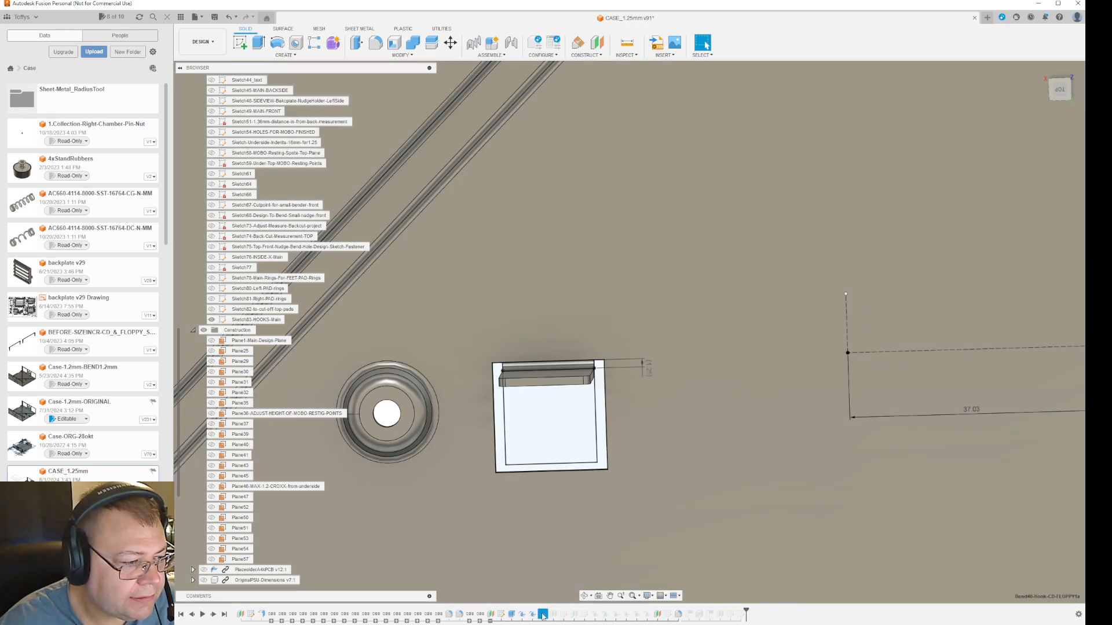
- Unsuppress the CD-floppy hook bend, Bend40-Hook-CD-FLOPPY1a
right_click(542, 614)
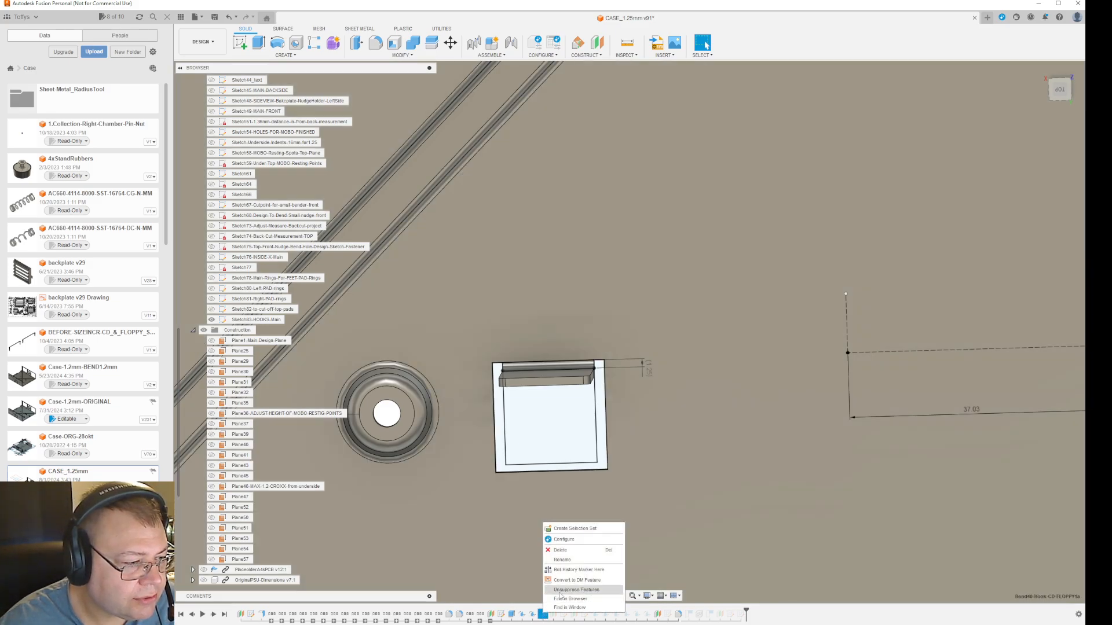
click(559, 591)
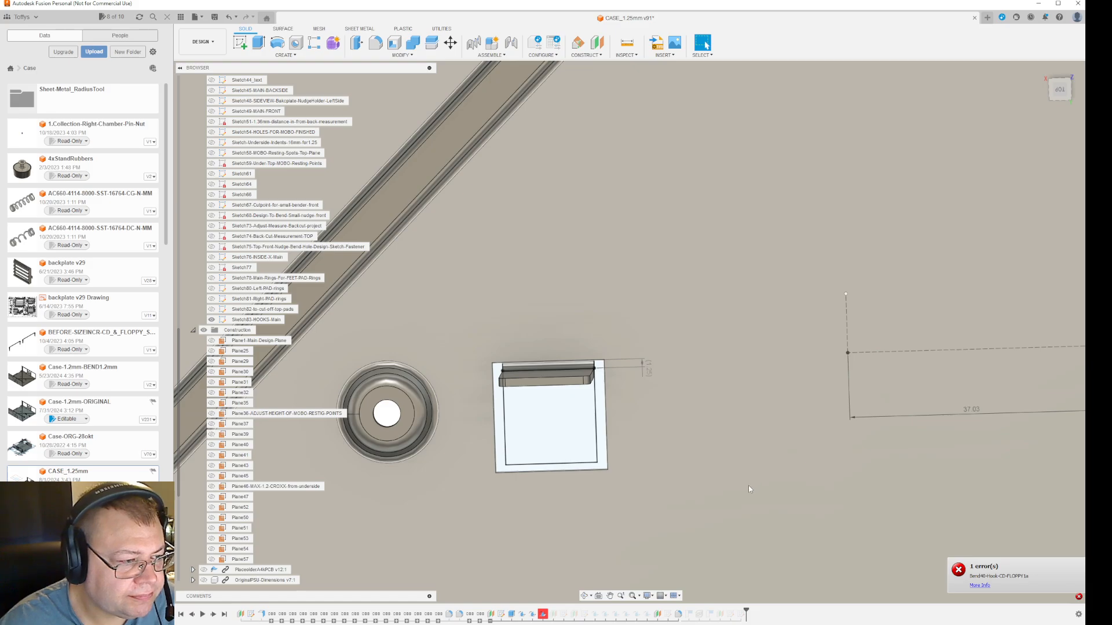
scroll(665, 551, down, 6)
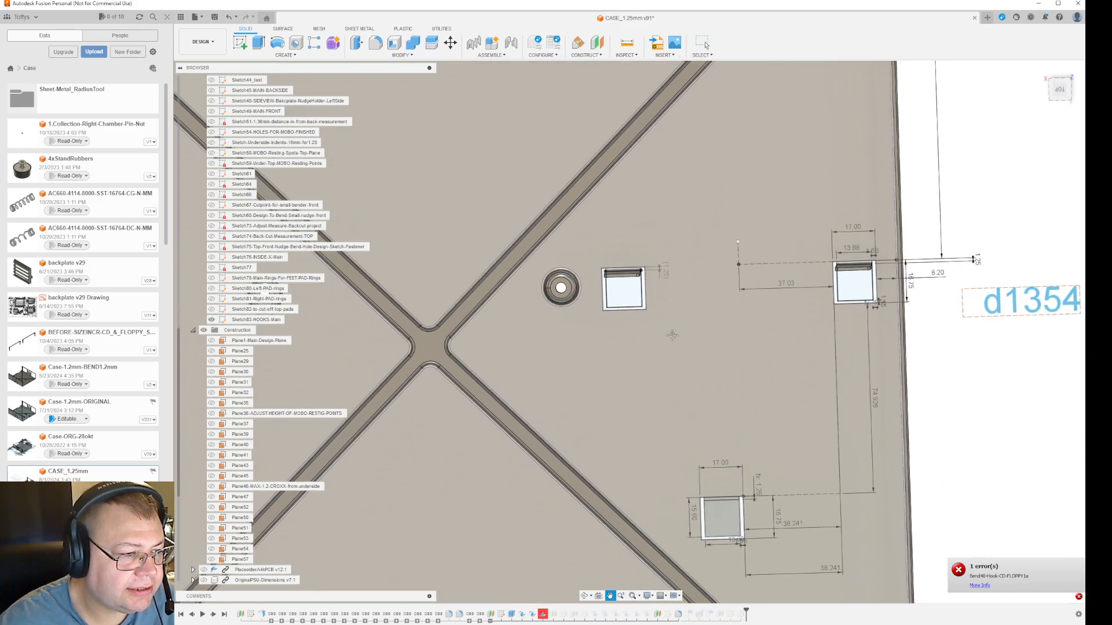
scroll(700, 498, up, 4)
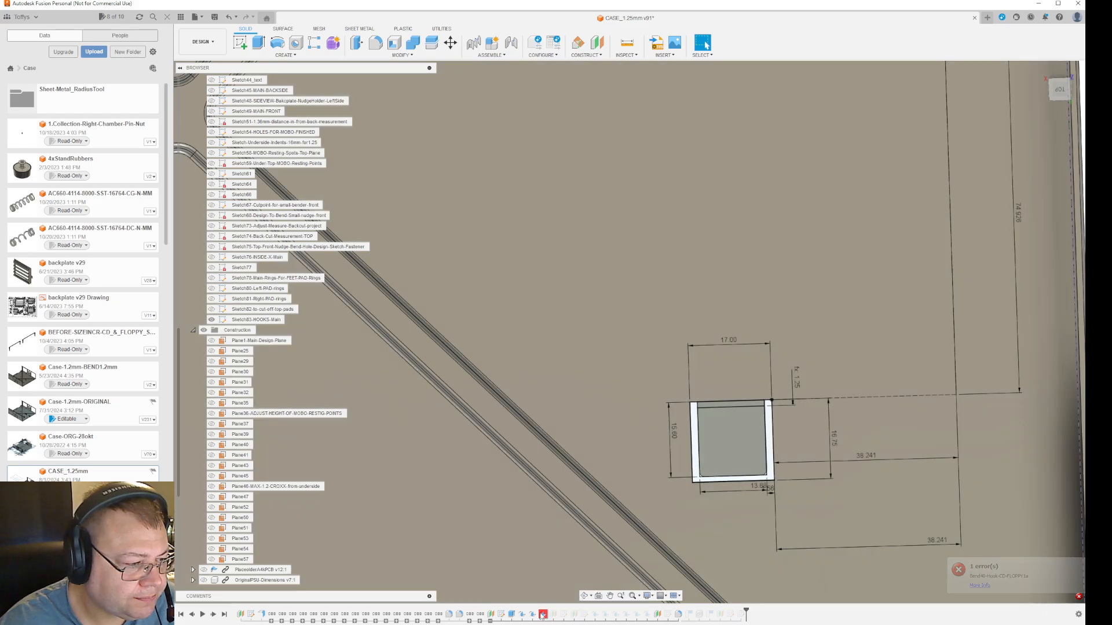
- Edit Bend40-Hook-CD-FLOPPY1a, clear its stationary side, and reselect the case floor face and the bend line along the CD-floppy hook cutout
right_click(542, 614)
click(564, 519)
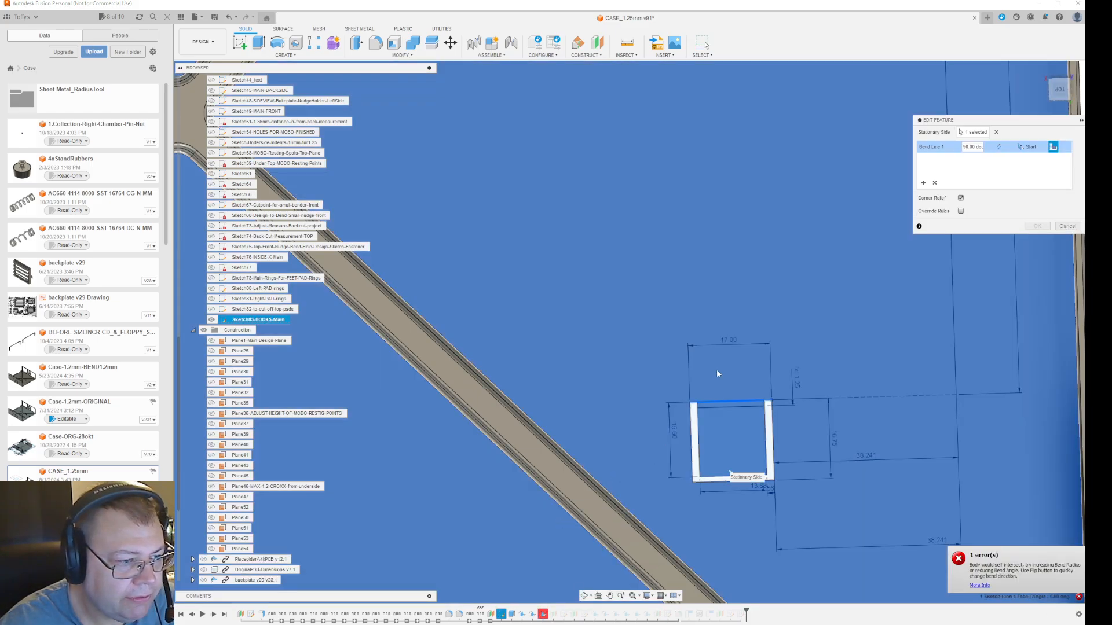
click(996, 132)
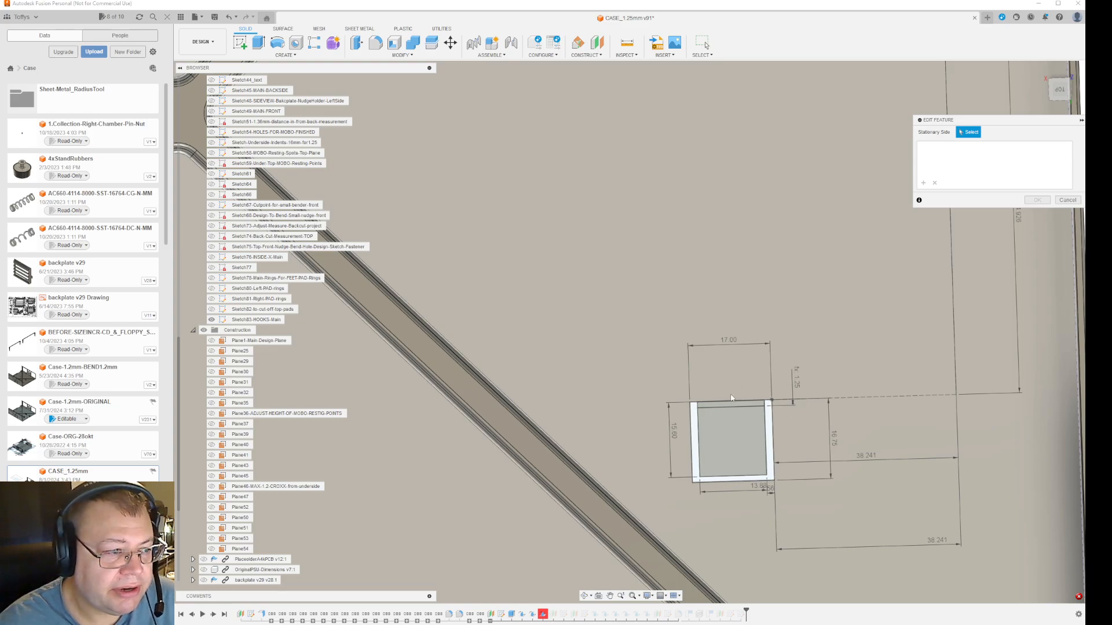
click(730, 400)
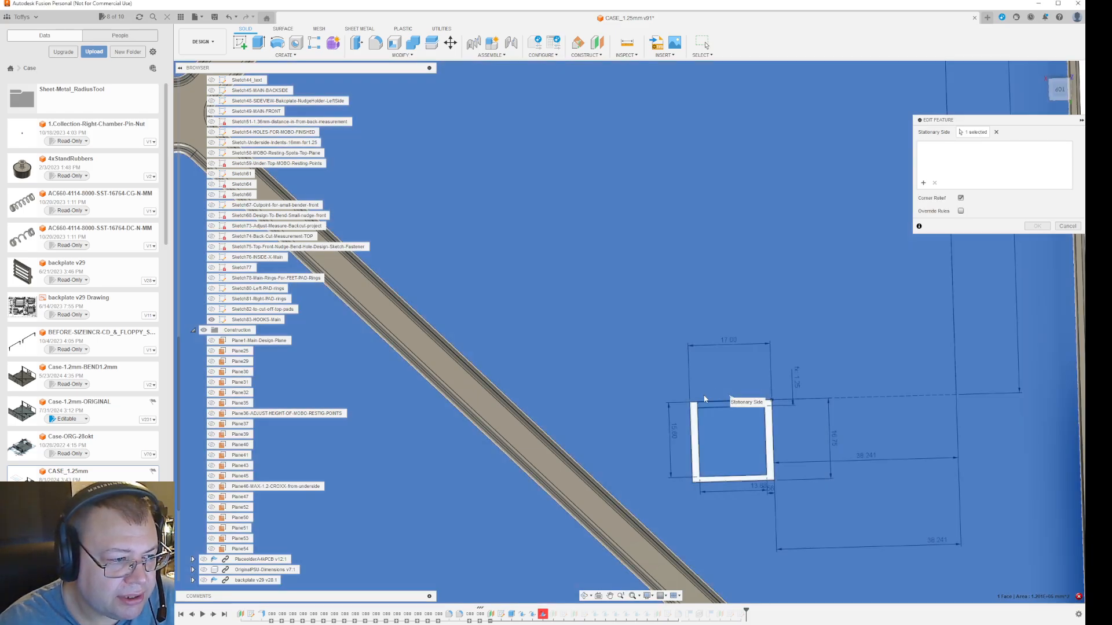
click(704, 400)
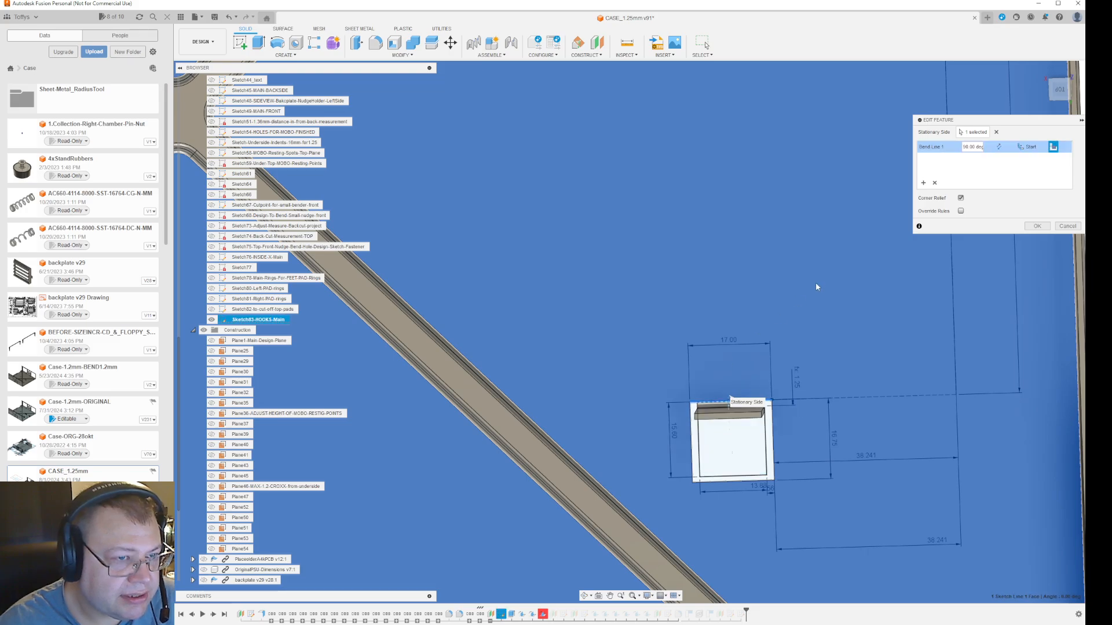
click(1037, 226)
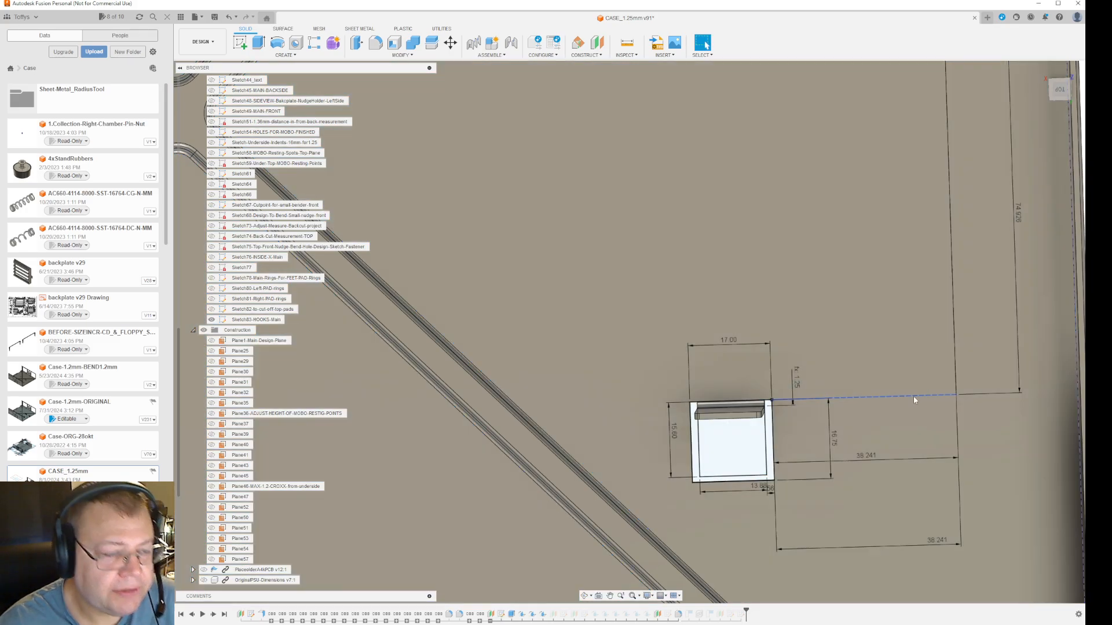
- Unsuppress the construction plane for the PSU hooks, Plane55, which follows the first hook bends
scroll(915, 396, down, 3)
mouse_move(921, 398)
shift+middle_down()
mouse_move(928, 385)
mouse_move(941, 384)
mouse_move(938, 393)
shift+middle_up()
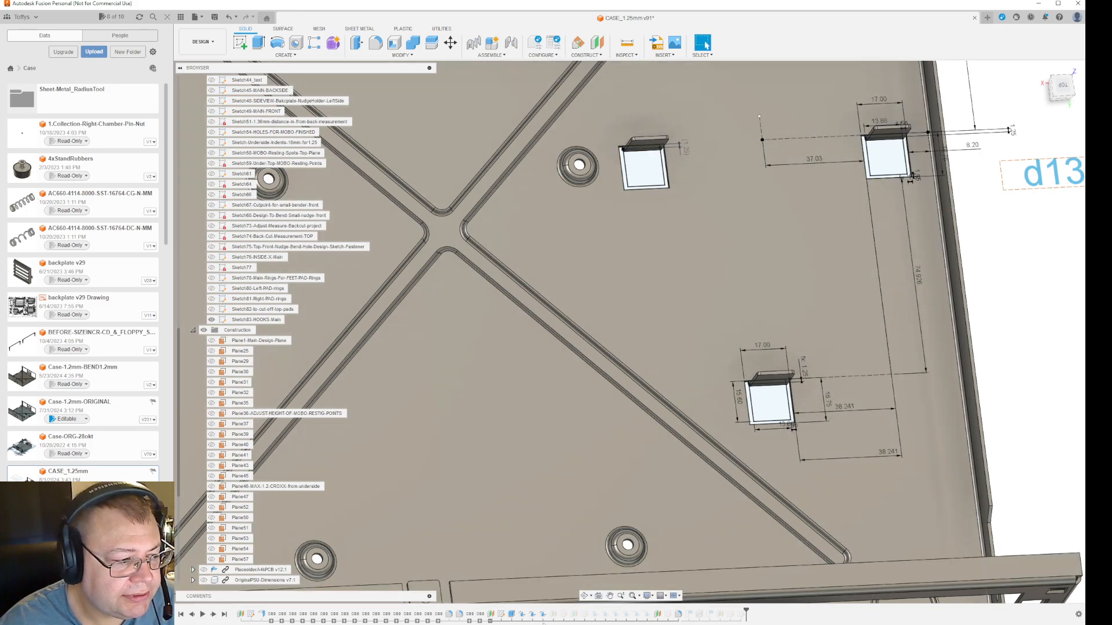
right_click(554, 614)
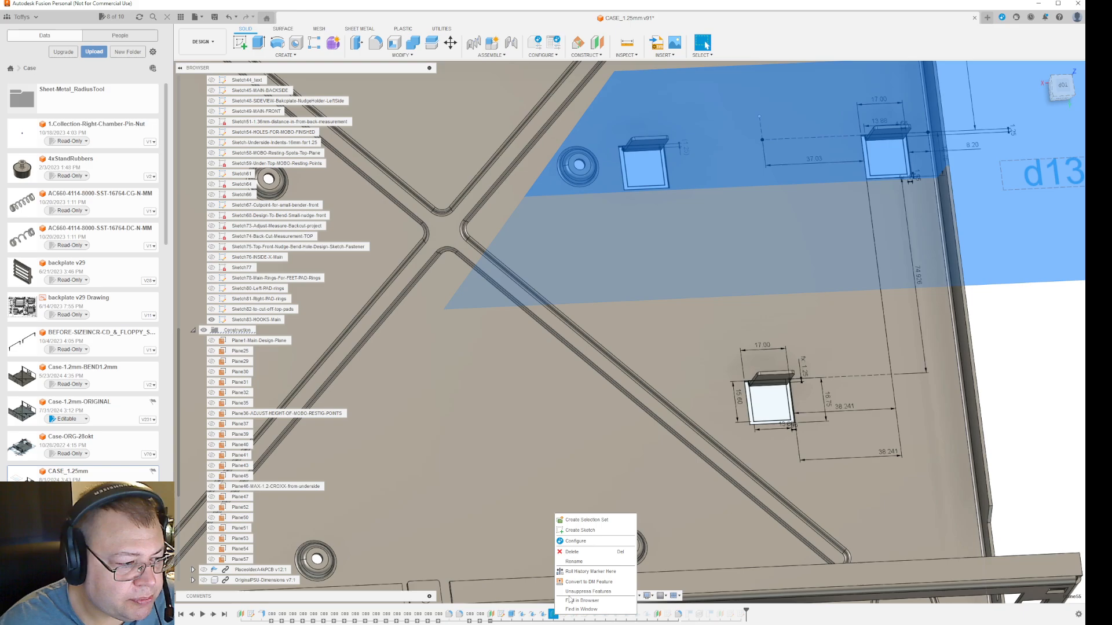
click(570, 601)
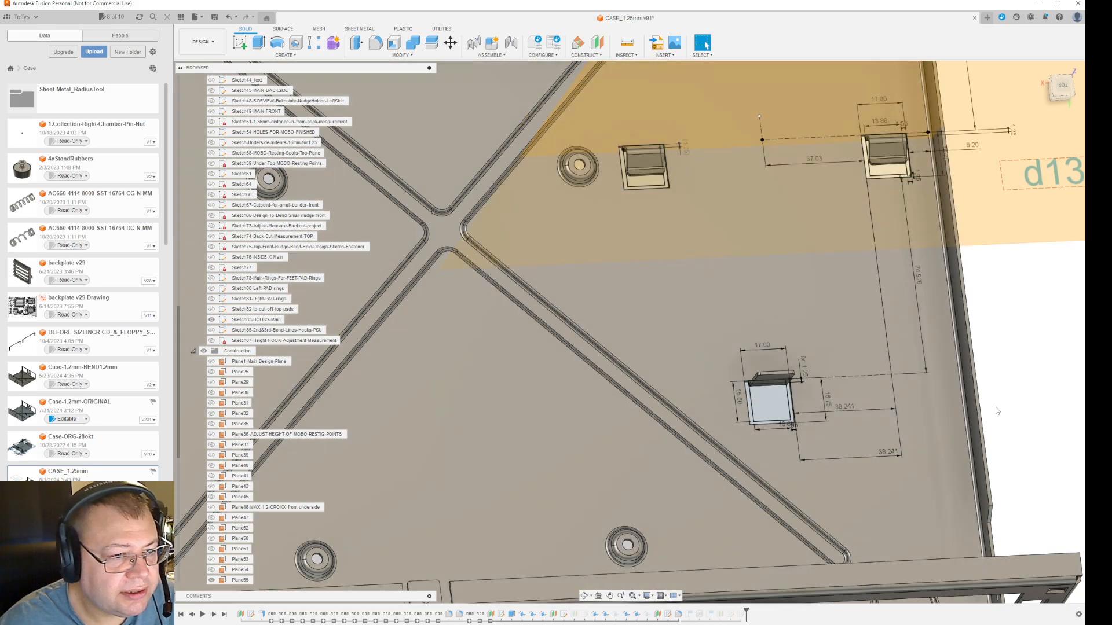
shift+middle_drag(1044, 399, 1075, 385)
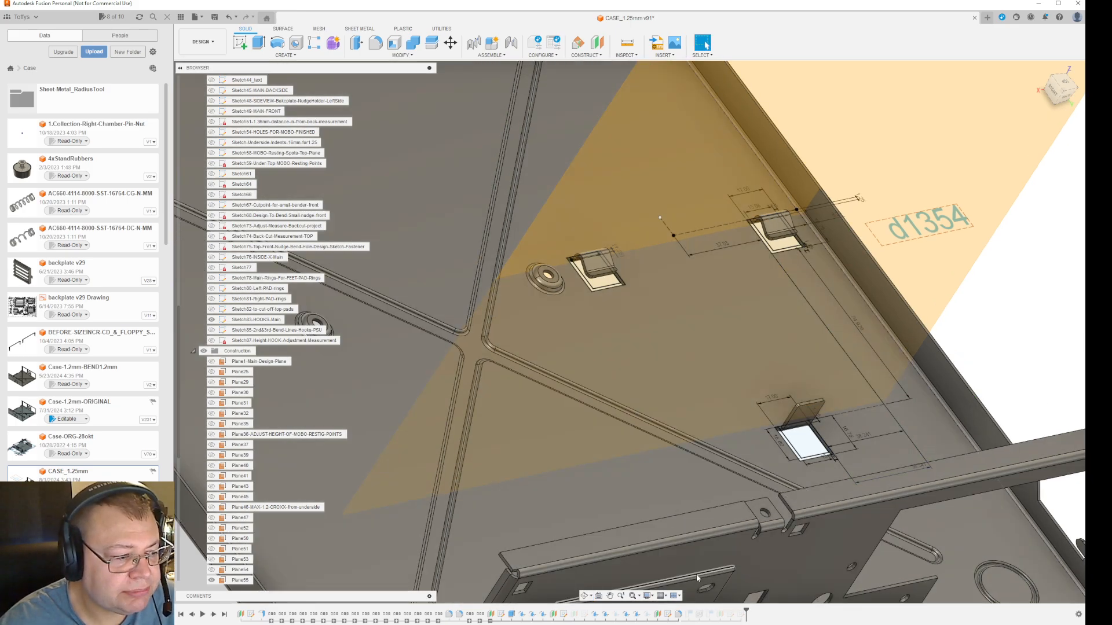
- Open the 2nd and 3rd bend lines sketch for the PSU hooks, examine its lines on the upright hook, and finish the sketch
click(564, 615)
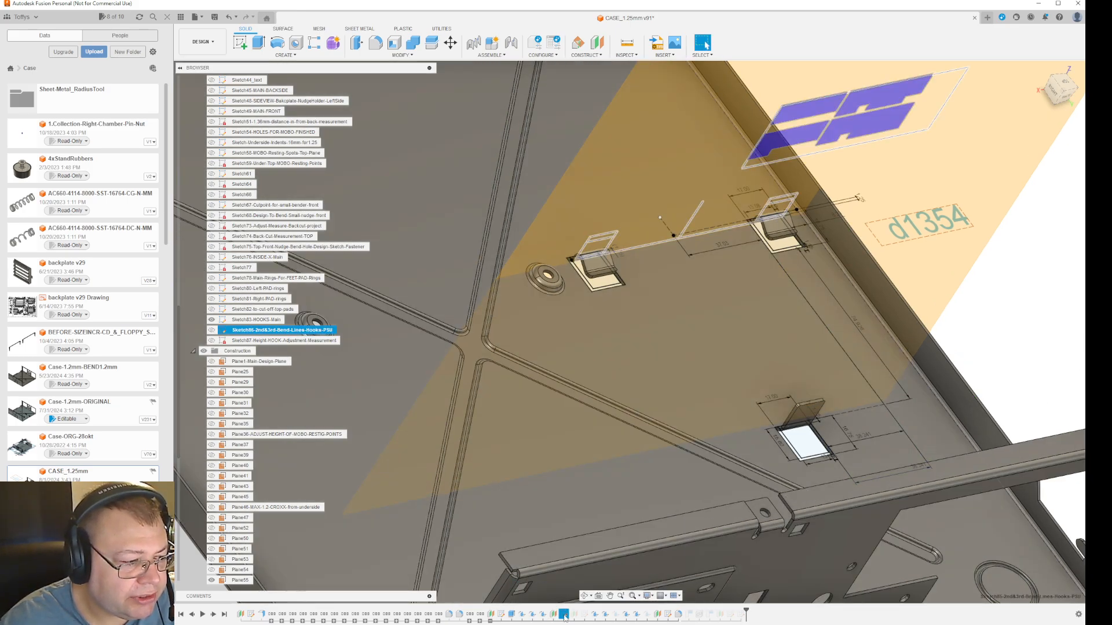
right_click(565, 616)
click(591, 529)
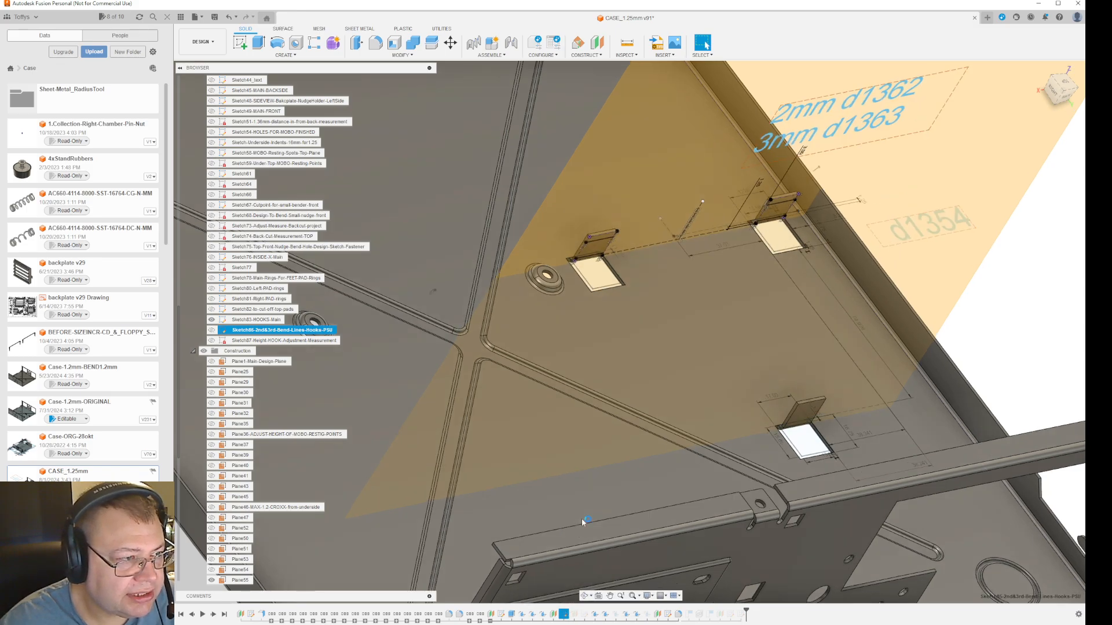
shift+middle_drag(776, 385, 692, 379)
scroll(693, 374, up, 8)
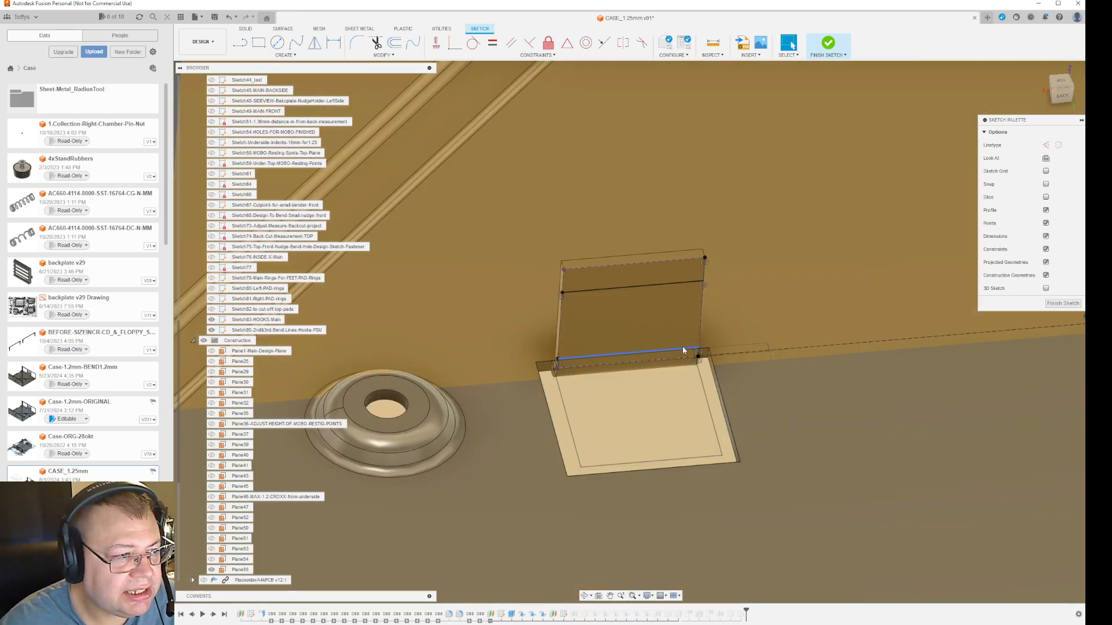
click(718, 372)
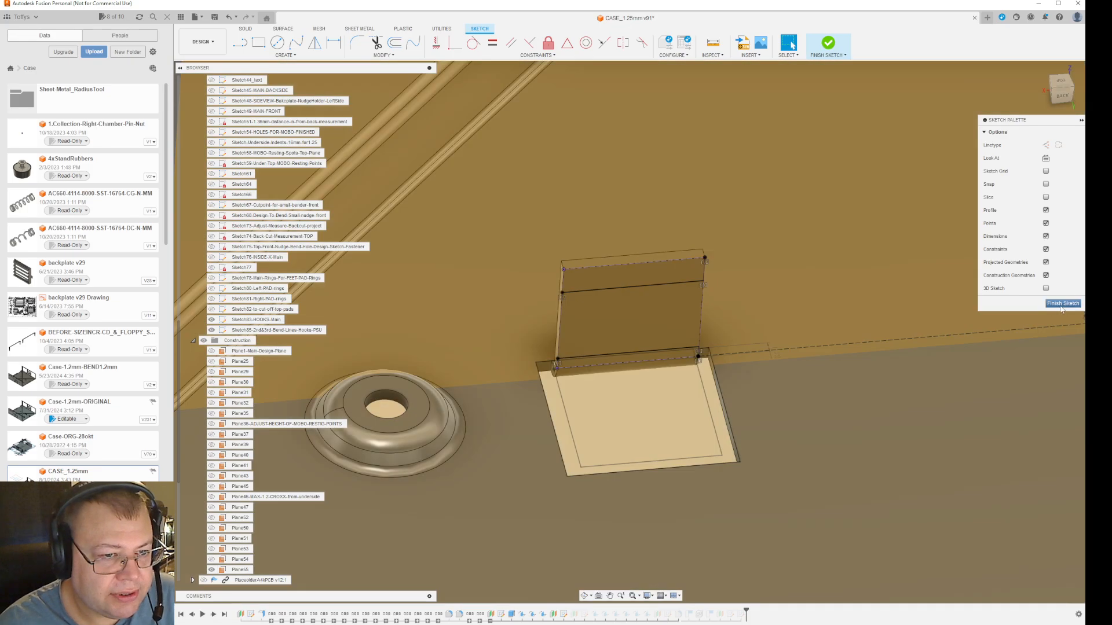
click(1062, 303)
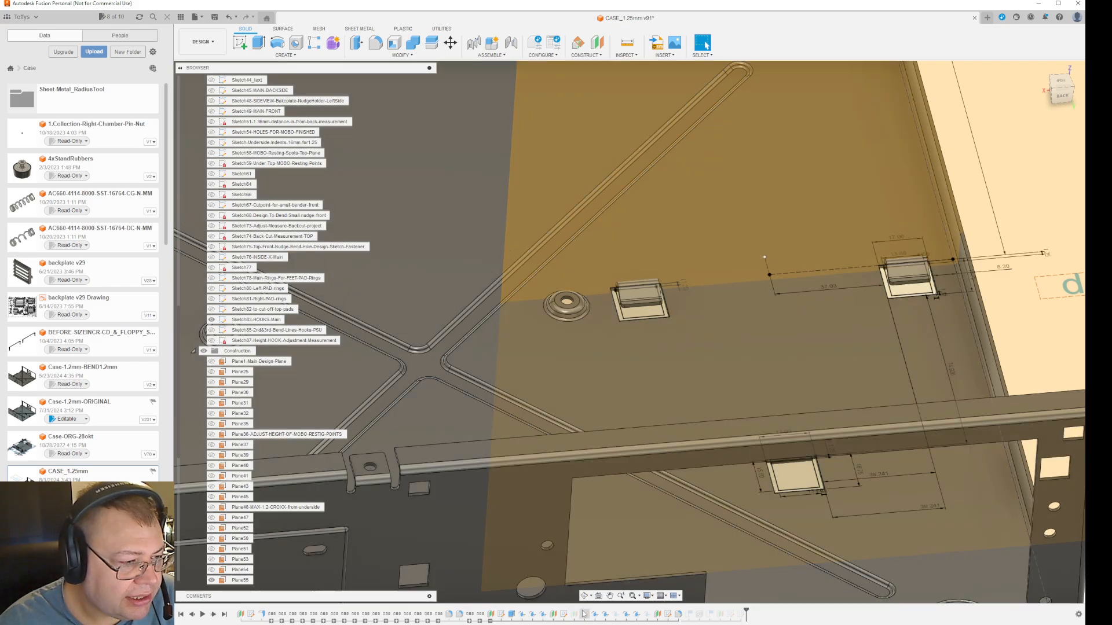
- Unsuppress Plane56, the construction plane for the CD-floppy hook, and highlight it to check its position in the case
right_click(574, 614)
click(596, 595)
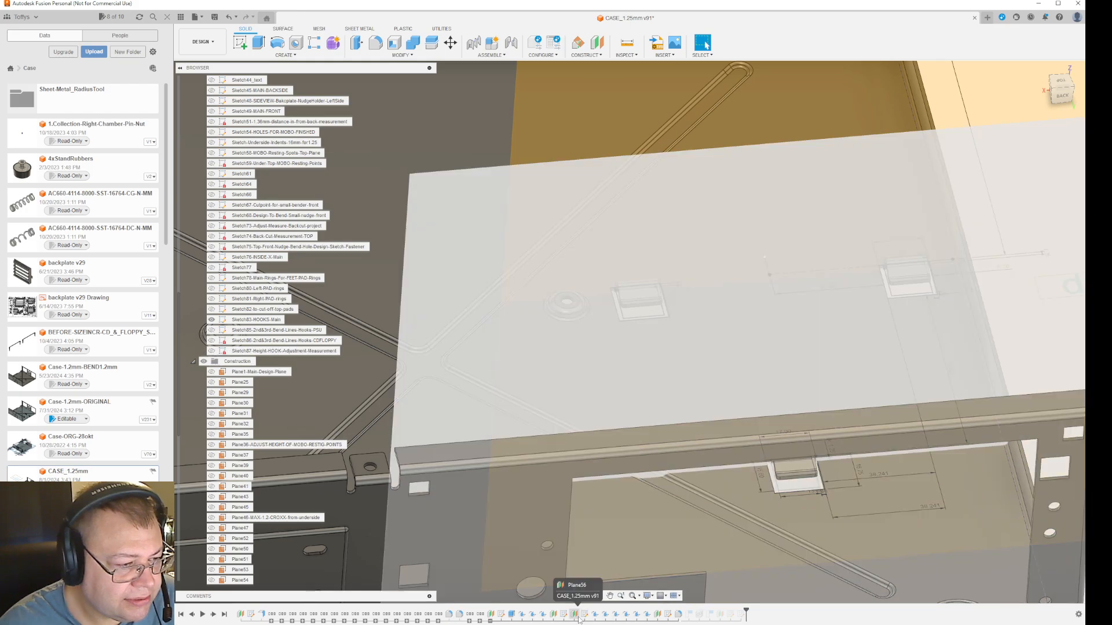
scroll(701, 521, down, 3)
shift+middle_drag(701, 523, 720, 523)
scroll(752, 480, up, 3)
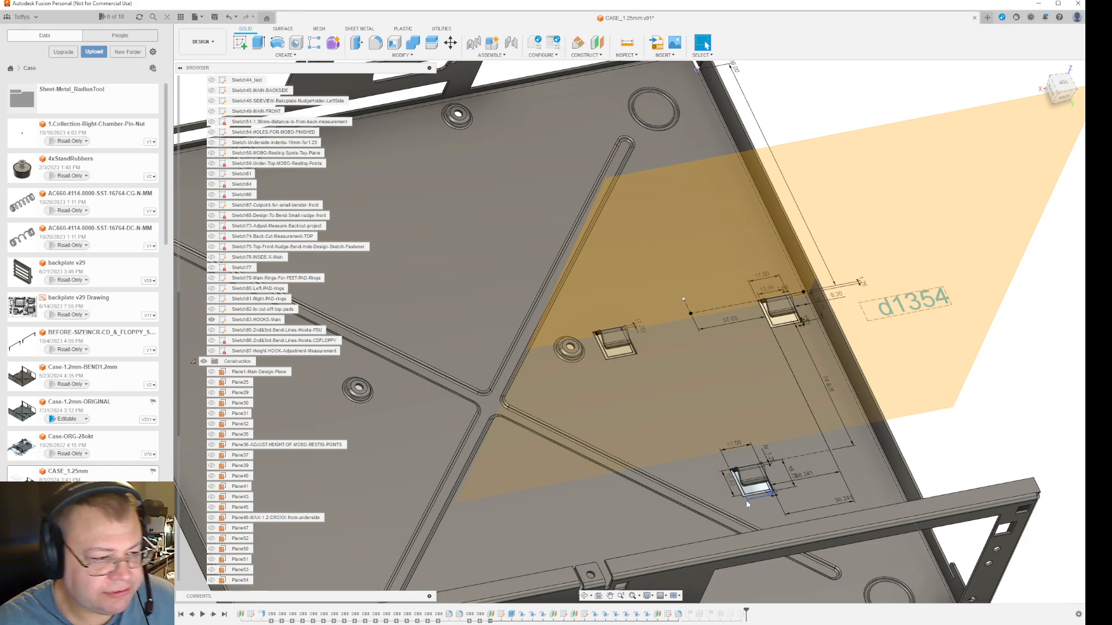
click(575, 615)
shift+middle_drag(648, 540, 634, 571)
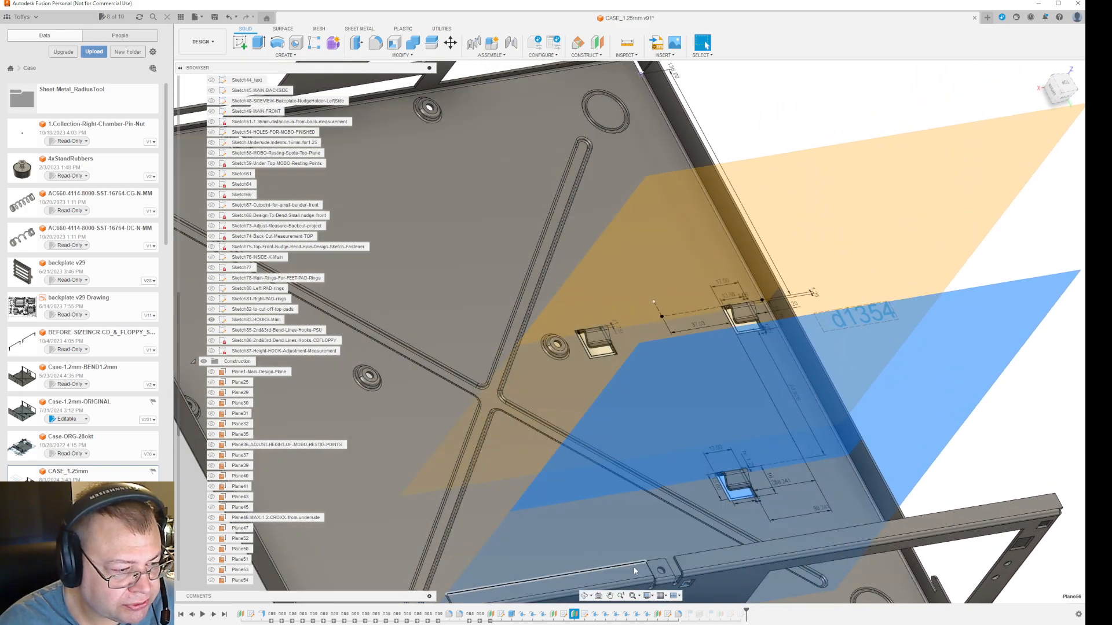
- Open the 2nd and 3rd bend lines sketch for the CD-floppy hook, examine its lines and dimensions, and finish the sketch
right_click(586, 615)
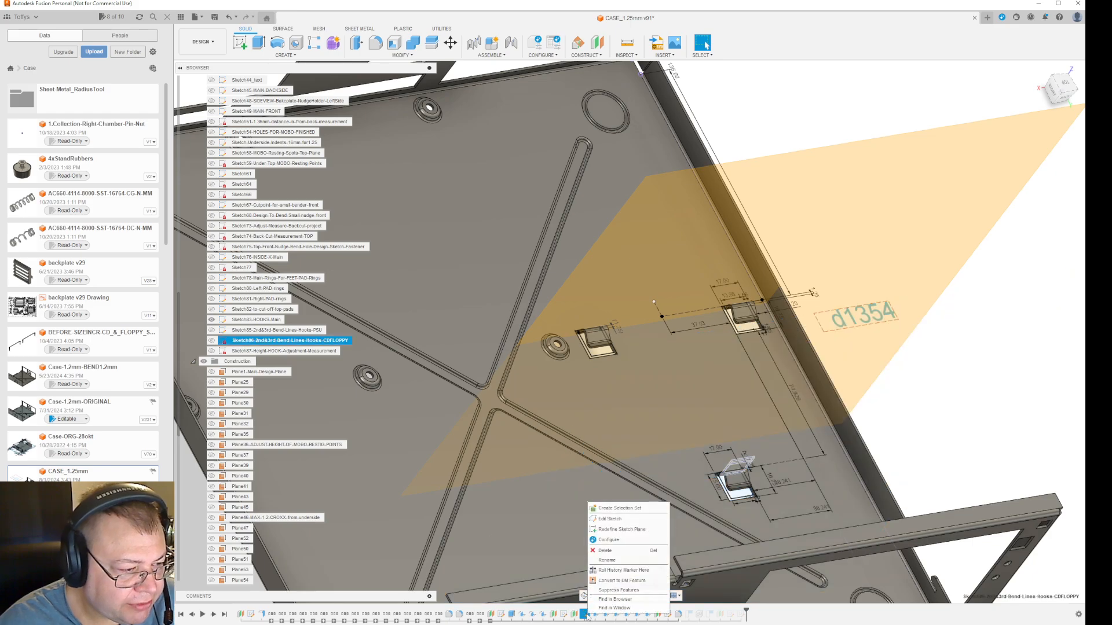
click(610, 519)
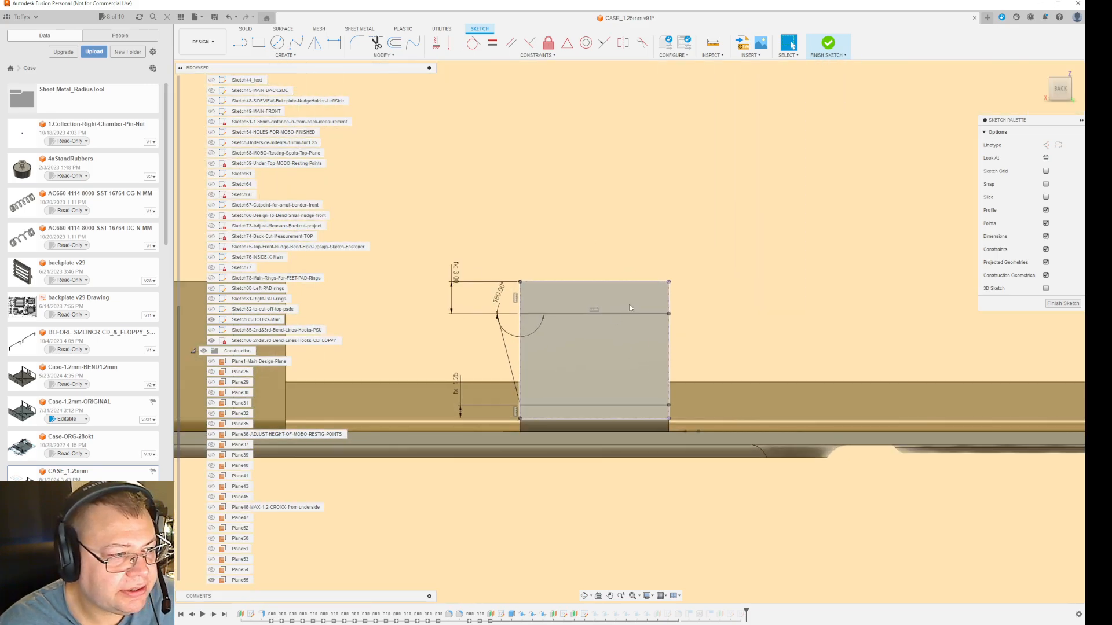
click(927, 299)
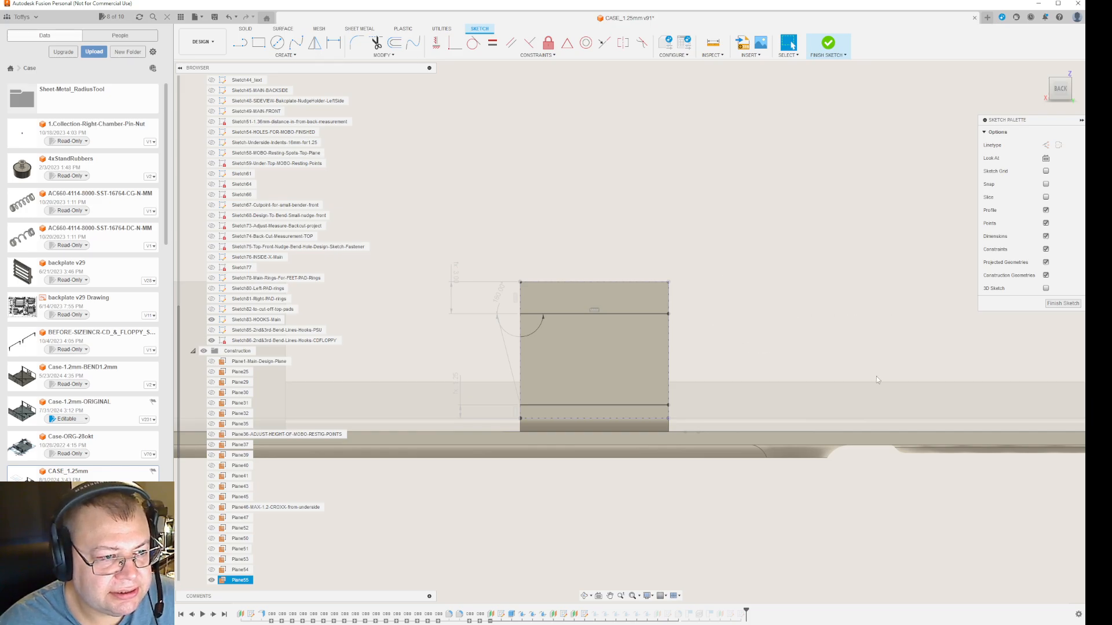
key(Escape)
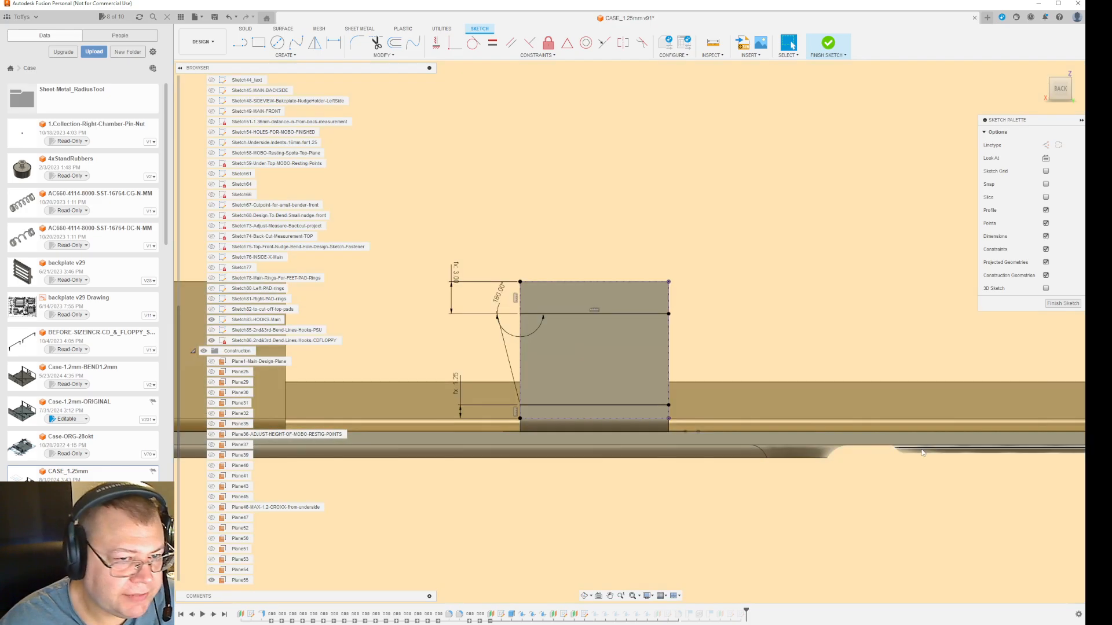
click(1063, 303)
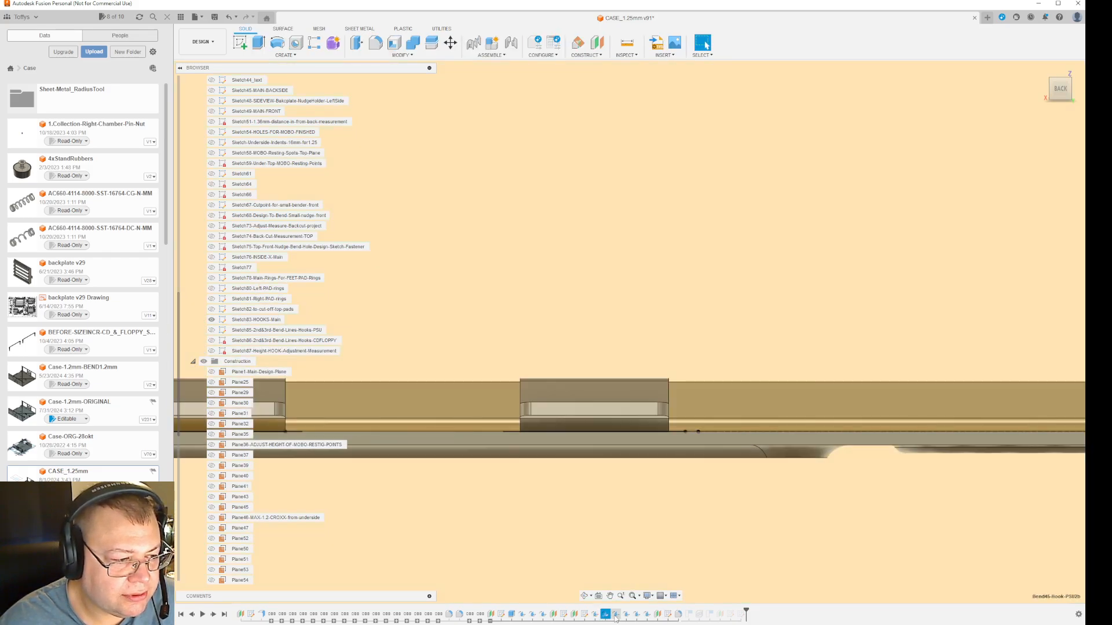
- Highlight the last CD-floppy hook bend, Bend43, and examine the folded hook on the case floor
click(646, 615)
shift+middle_drag(724, 539, 715, 550)
scroll(697, 562, down, 3)
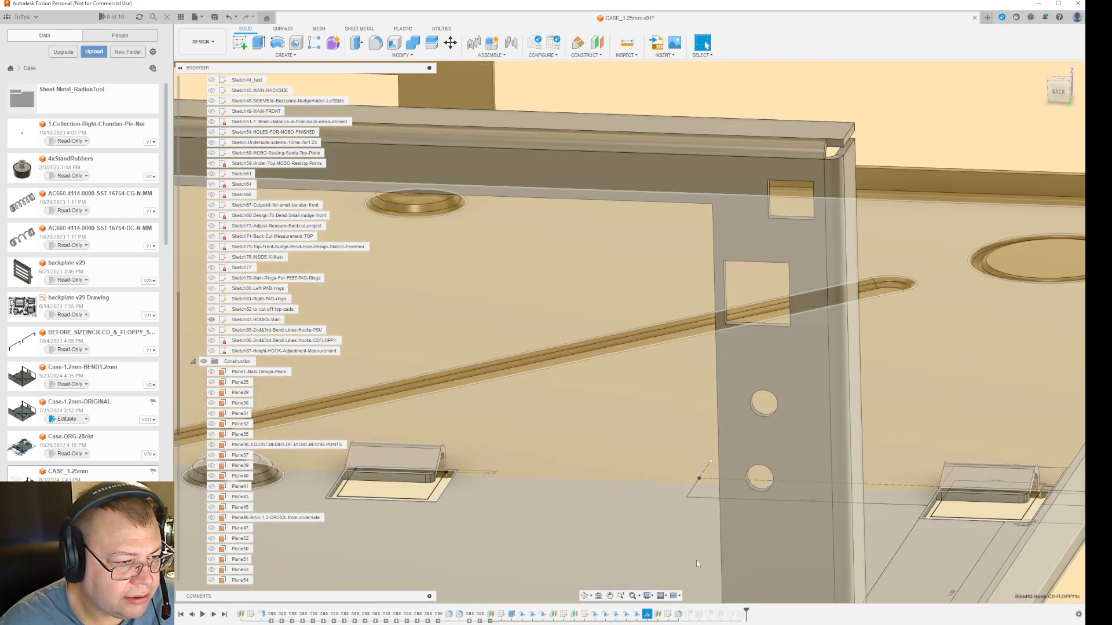
scroll(696, 561, down, 6)
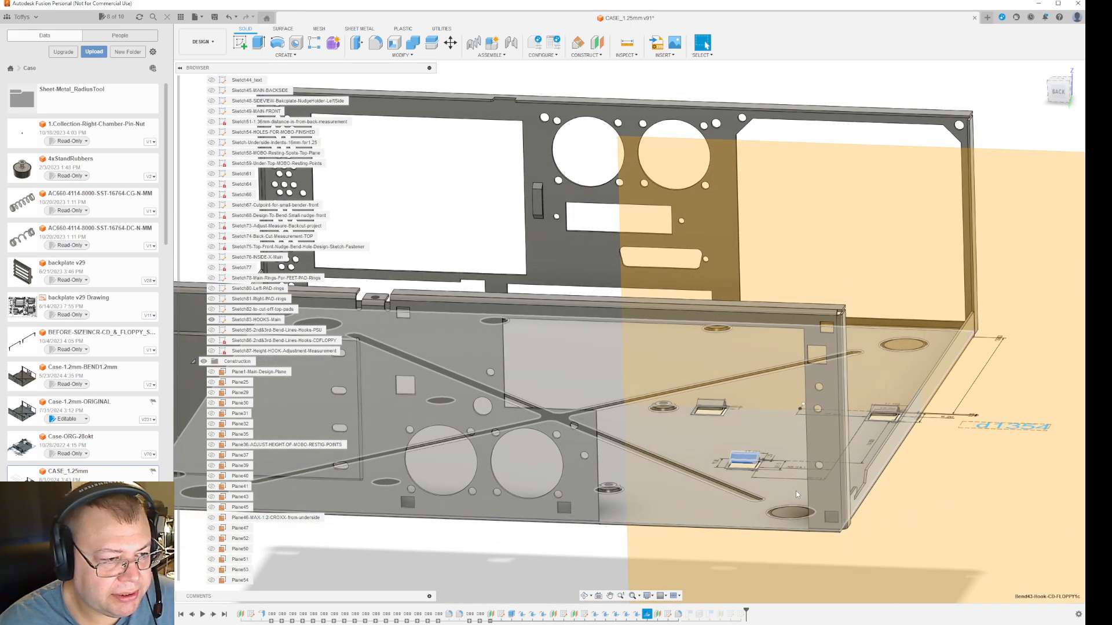
shift+middle_drag(796, 491, 825, 512)
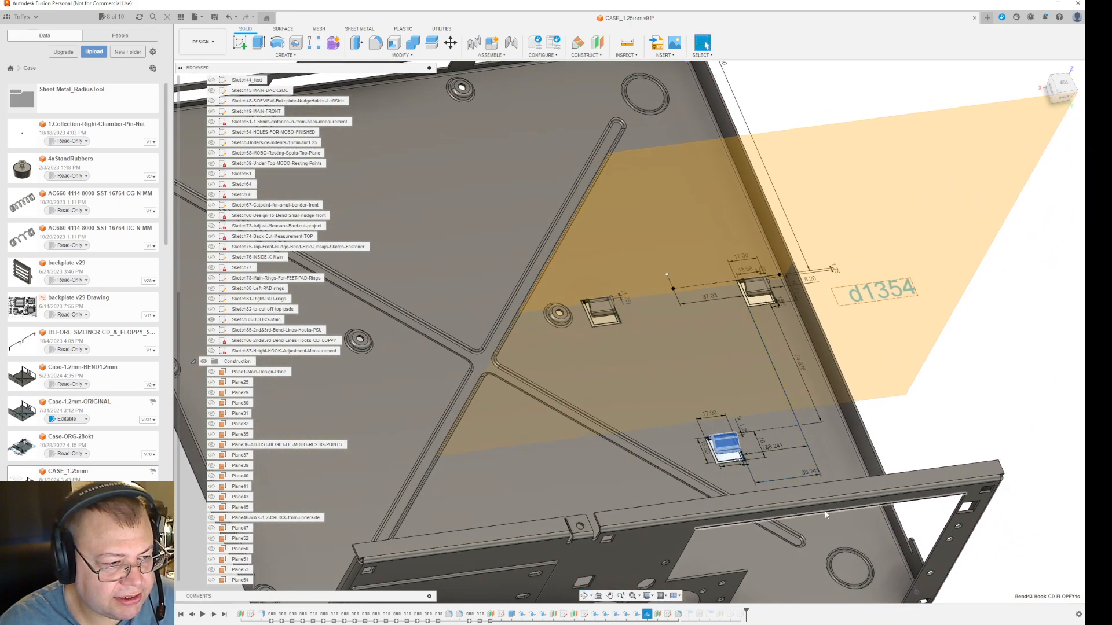
scroll(742, 469, up, 4)
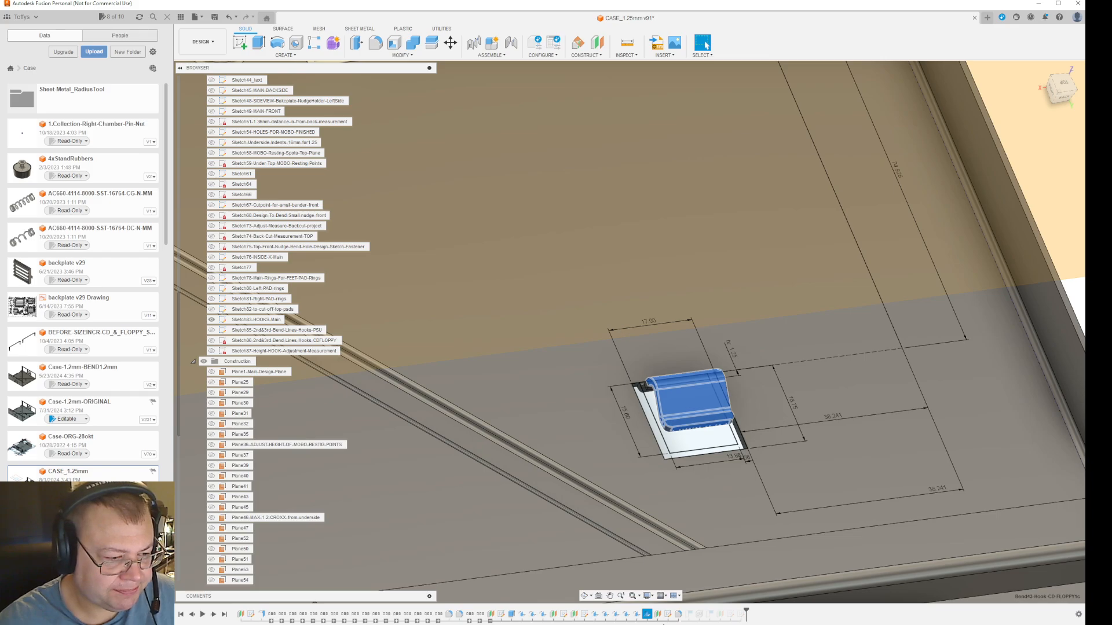
- Highlight Plane57 and examine where it crosses the case relative to the hooks near the side wall
click(658, 615)
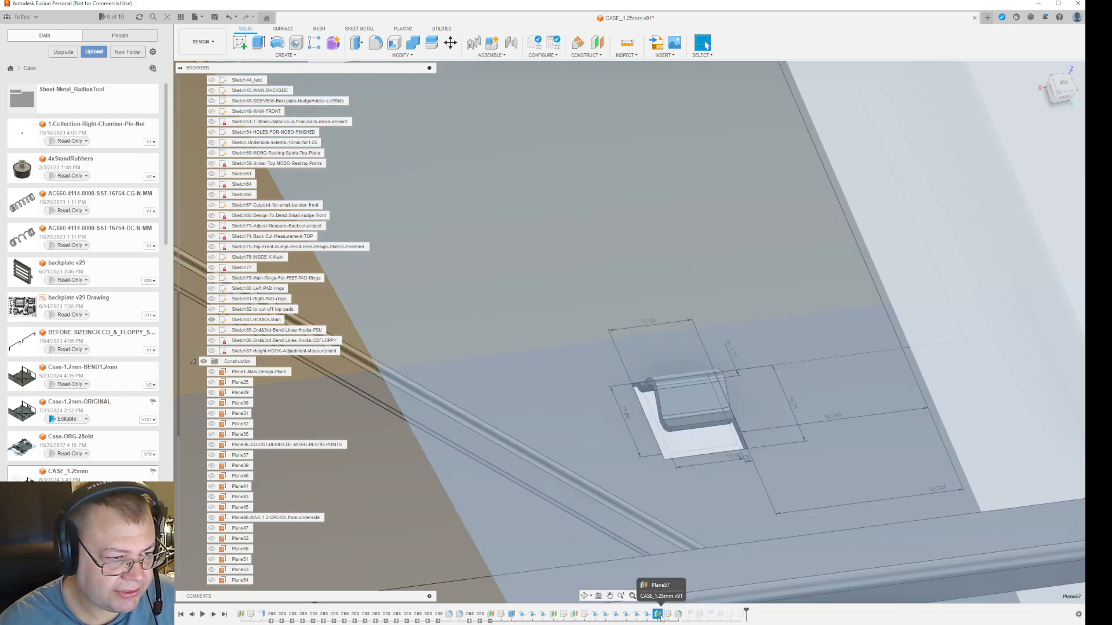
scroll(724, 533, down, 10)
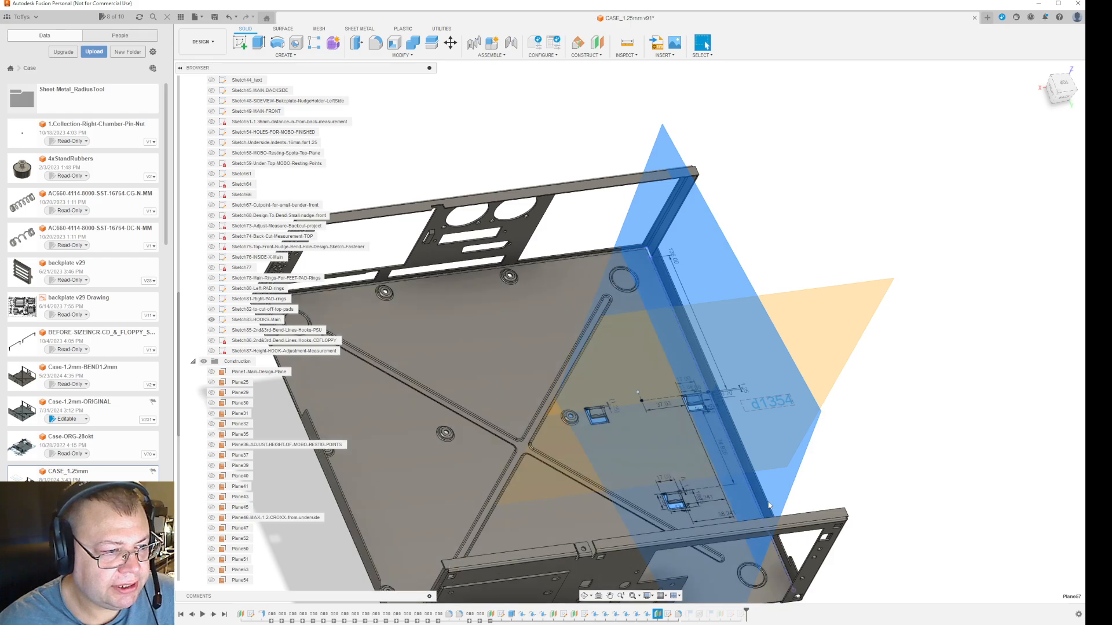
shift+middle_drag(833, 474, 805, 461)
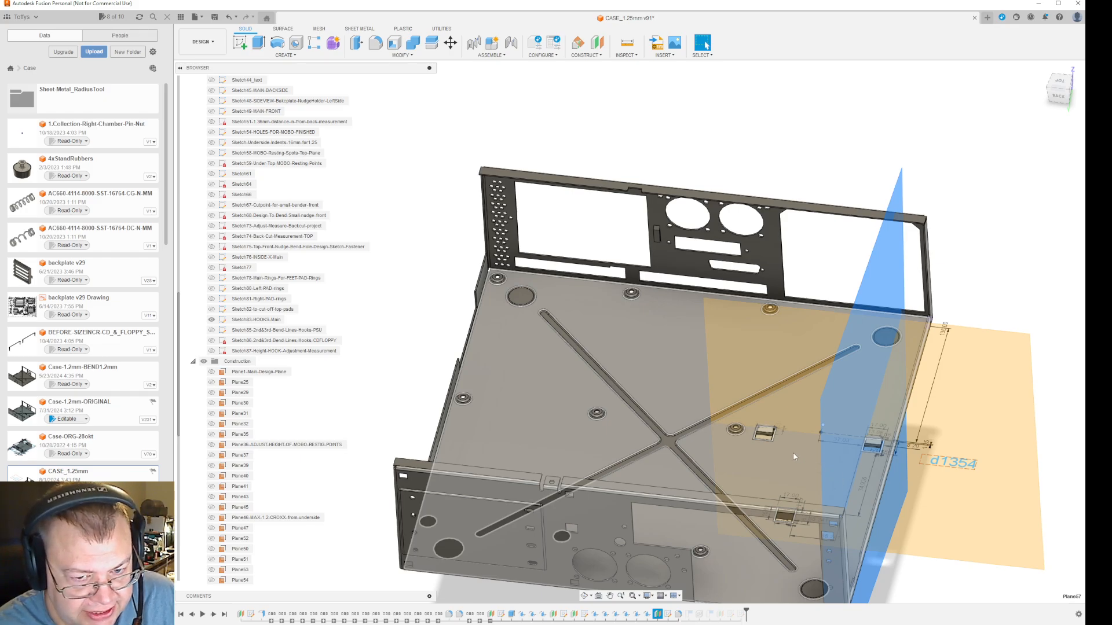
scroll(794, 456, up, 2)
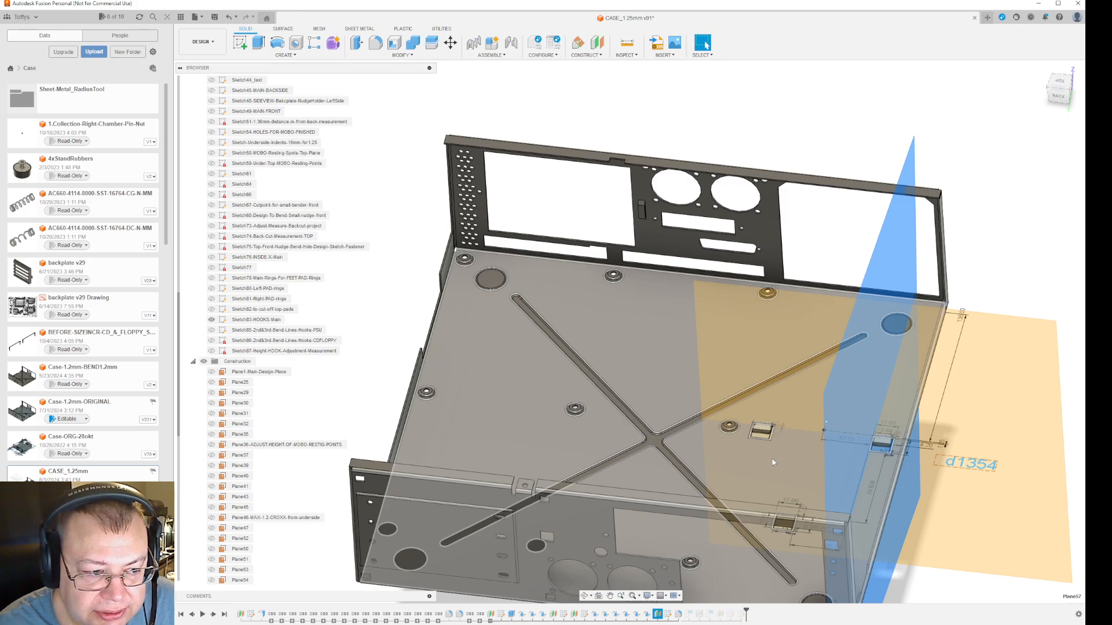
shift+middle_drag(769, 467, 806, 478)
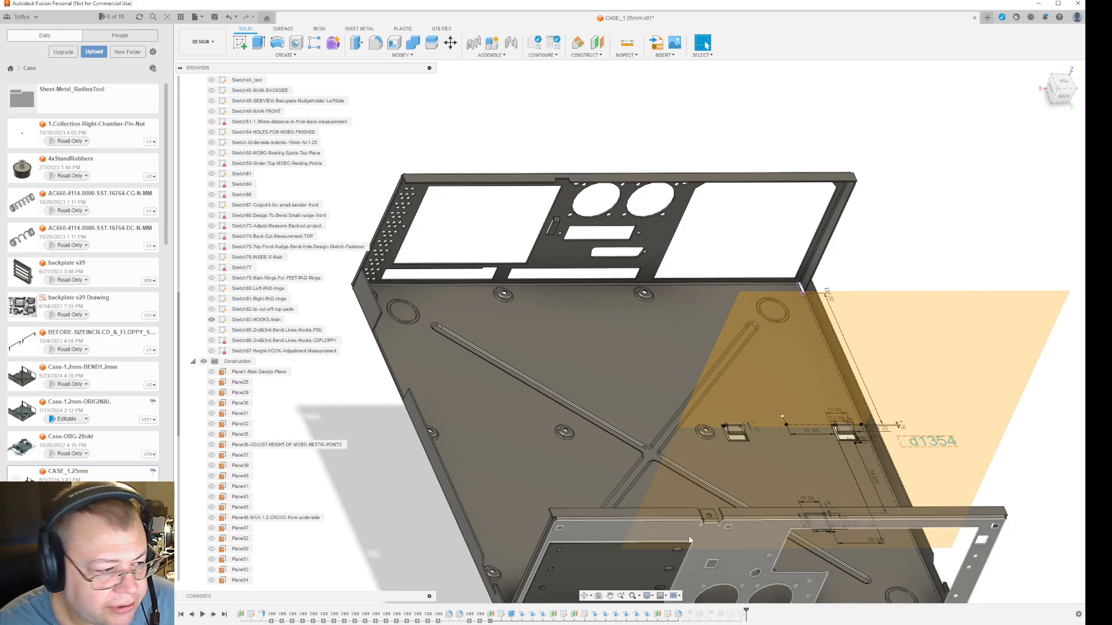
- Open the construction plane for the PSU-hook bend lines for editing, examine its reference face on the hook, and cancel
right_click(554, 615)
click(612, 532)
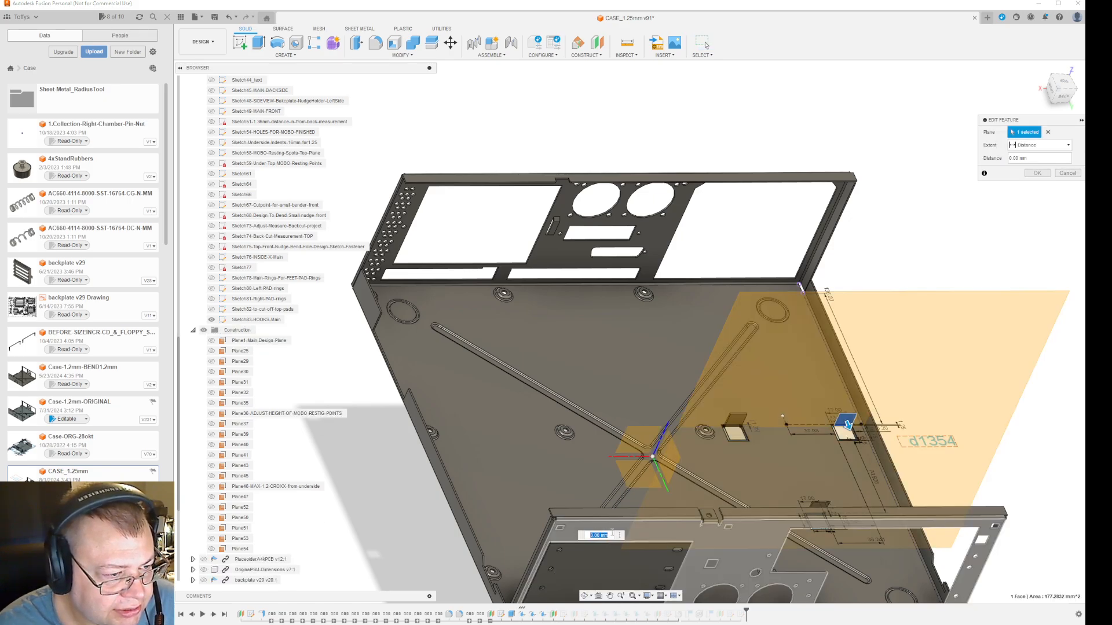
scroll(707, 391, up, 4)
scroll(1011, 458, up, 4)
middle_drag(1024, 478, 748, 454)
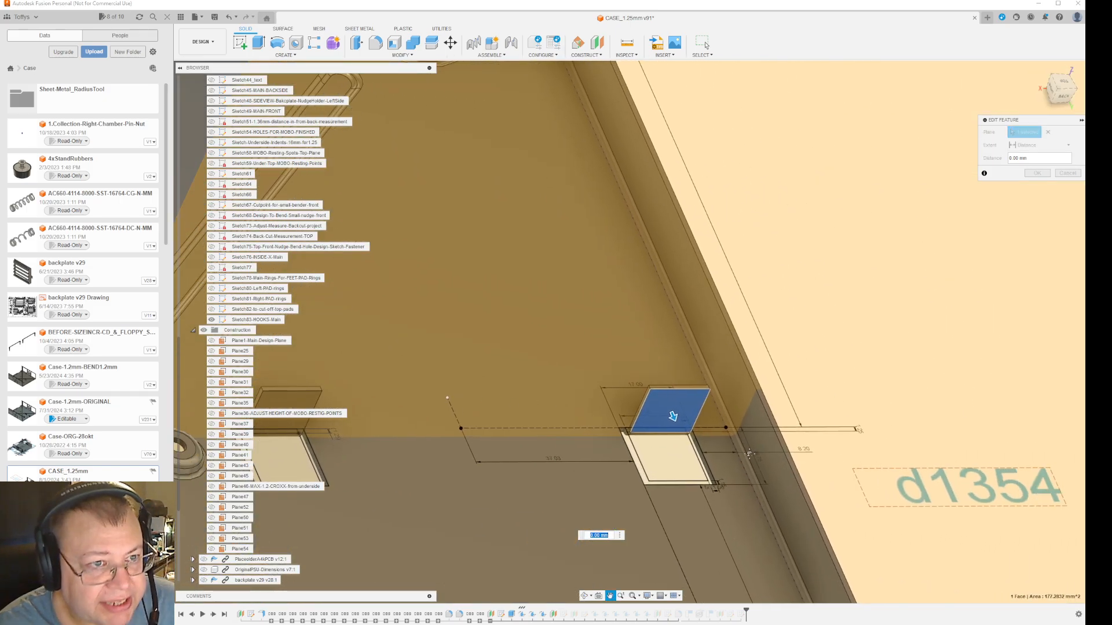
middle_drag(673, 416, 614, 418)
scroll(612, 415, up, 3)
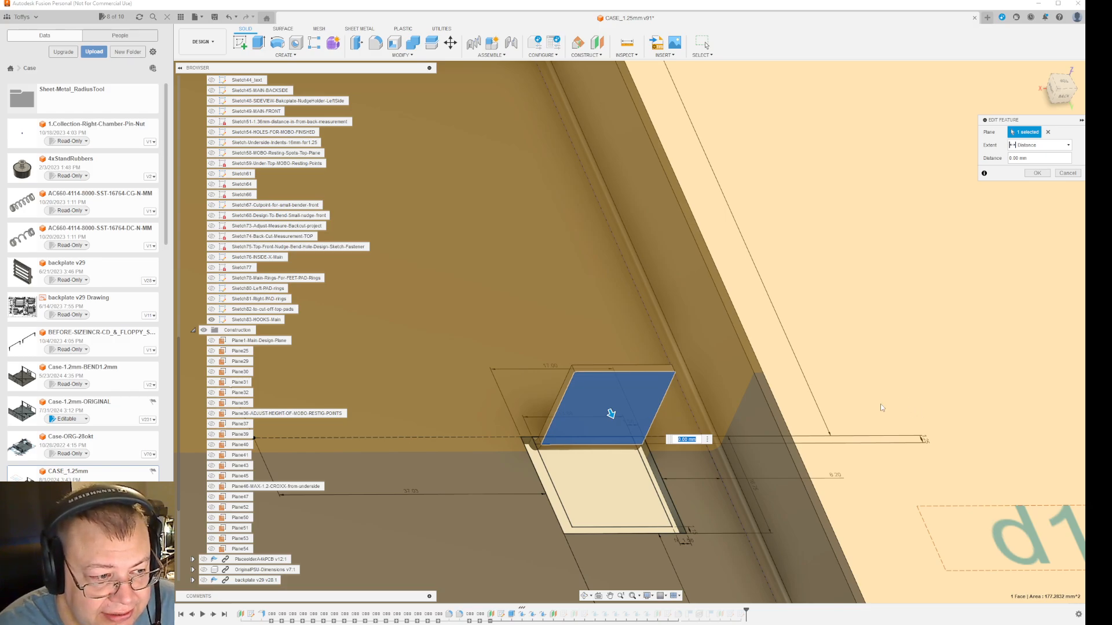
scroll(880, 408, down, 5)
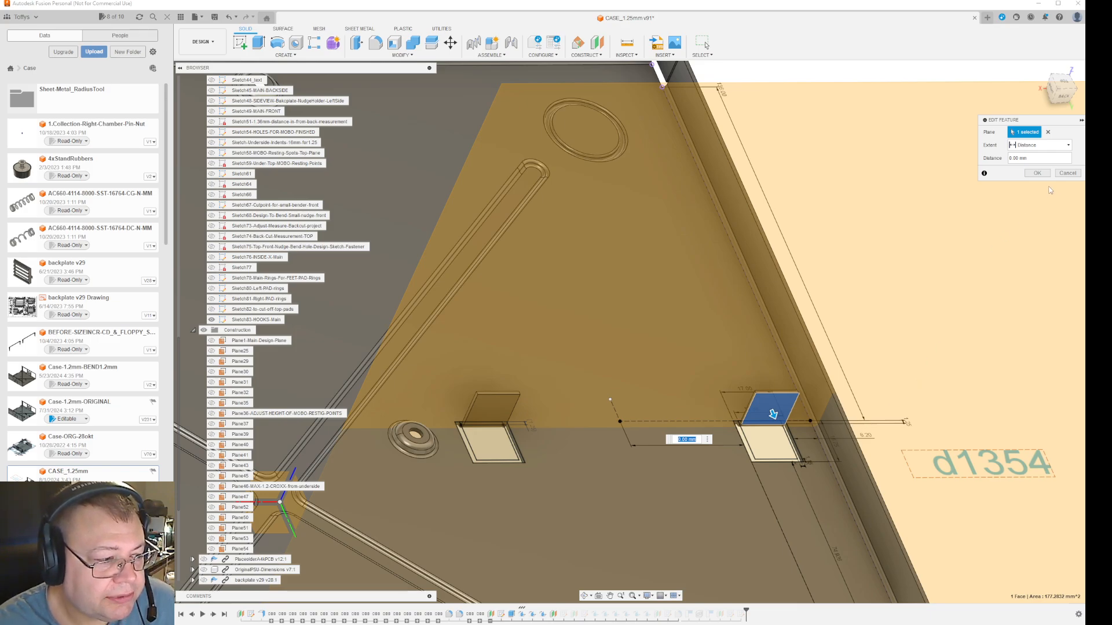
click(1067, 173)
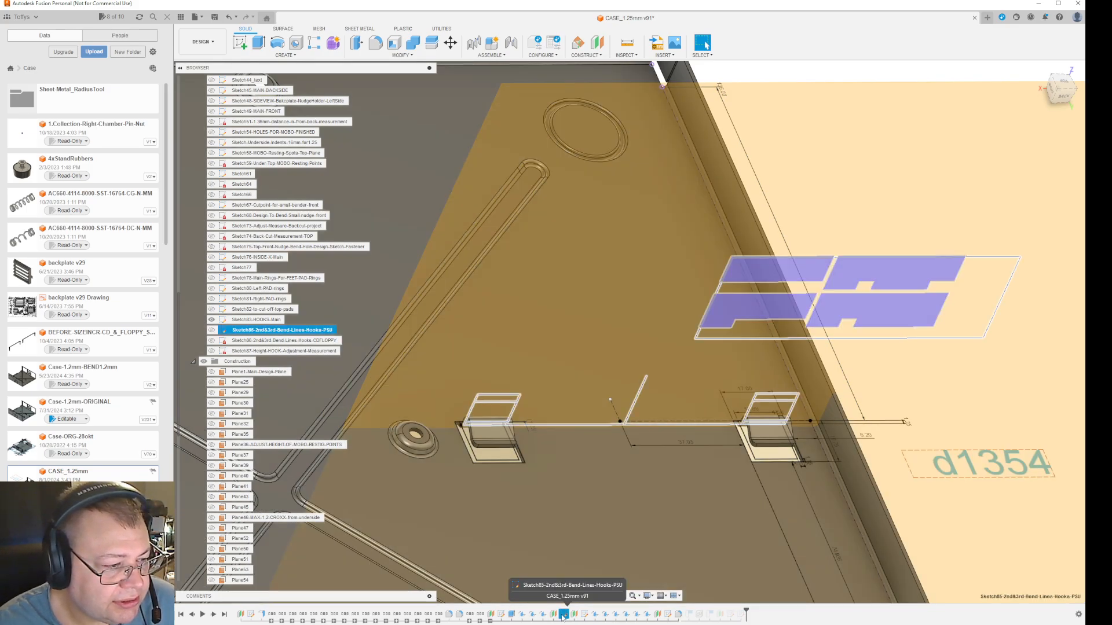
- Open the 2nd and 3rd bend lines sketch for the PSU hooks, examine its plane and lines at the hook, and finish the sketch
right_click(563, 616)
click(582, 519)
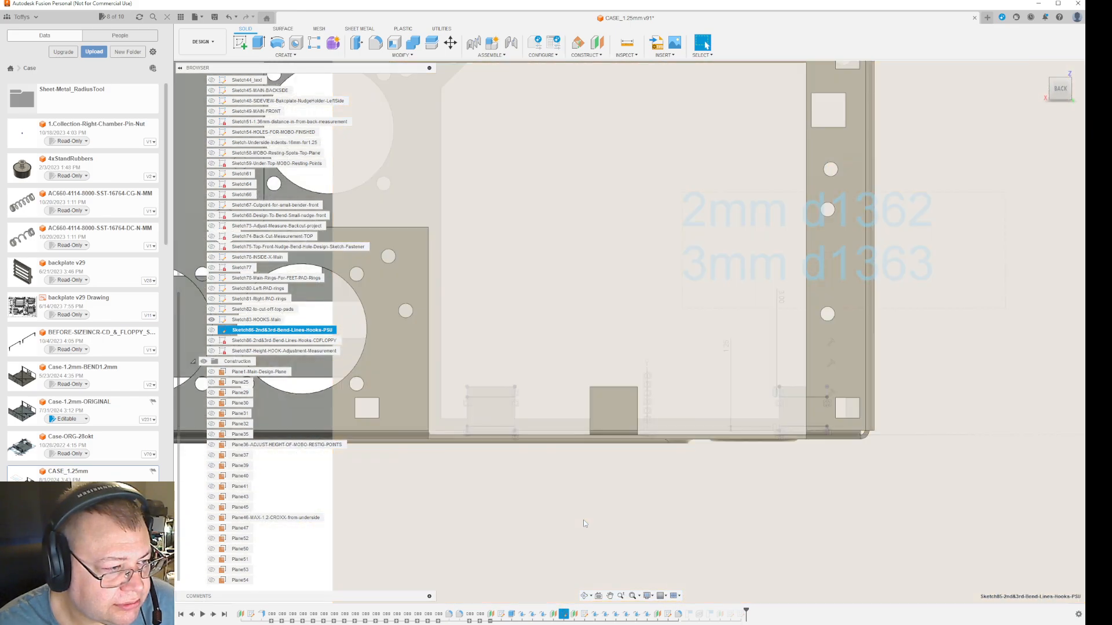
shift+middle_drag(903, 429, 882, 440)
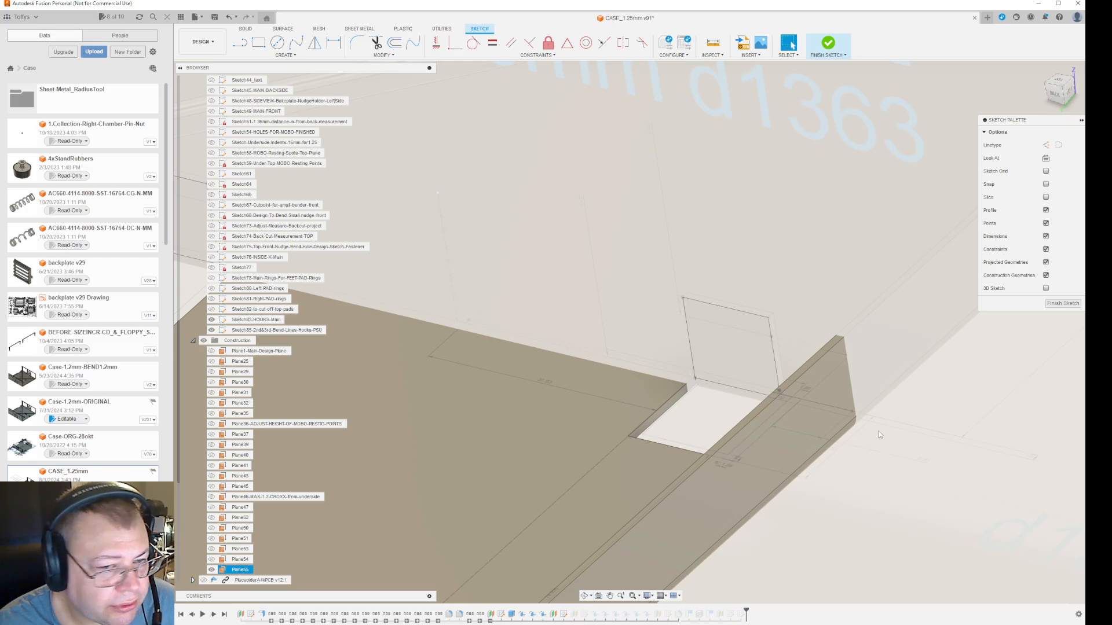
click(878, 433)
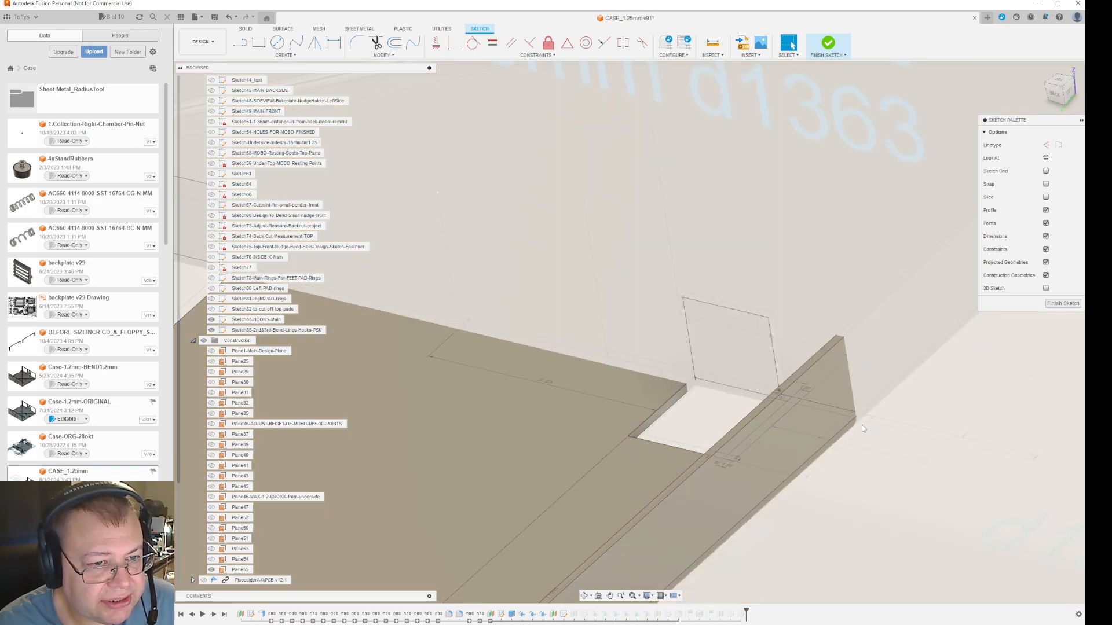
click(862, 425)
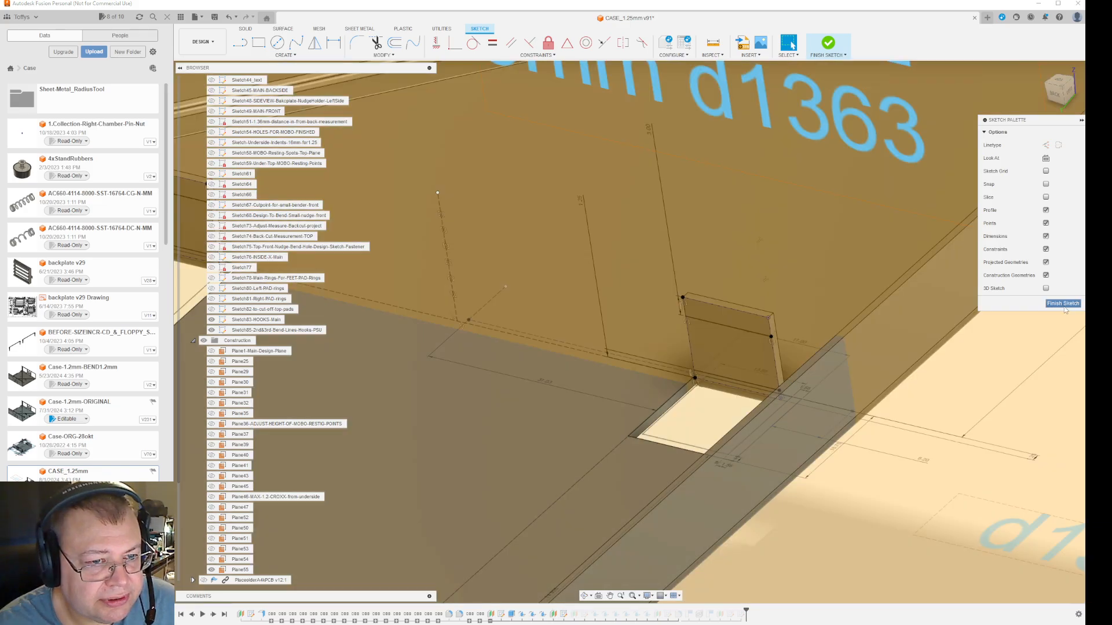
click(1062, 303)
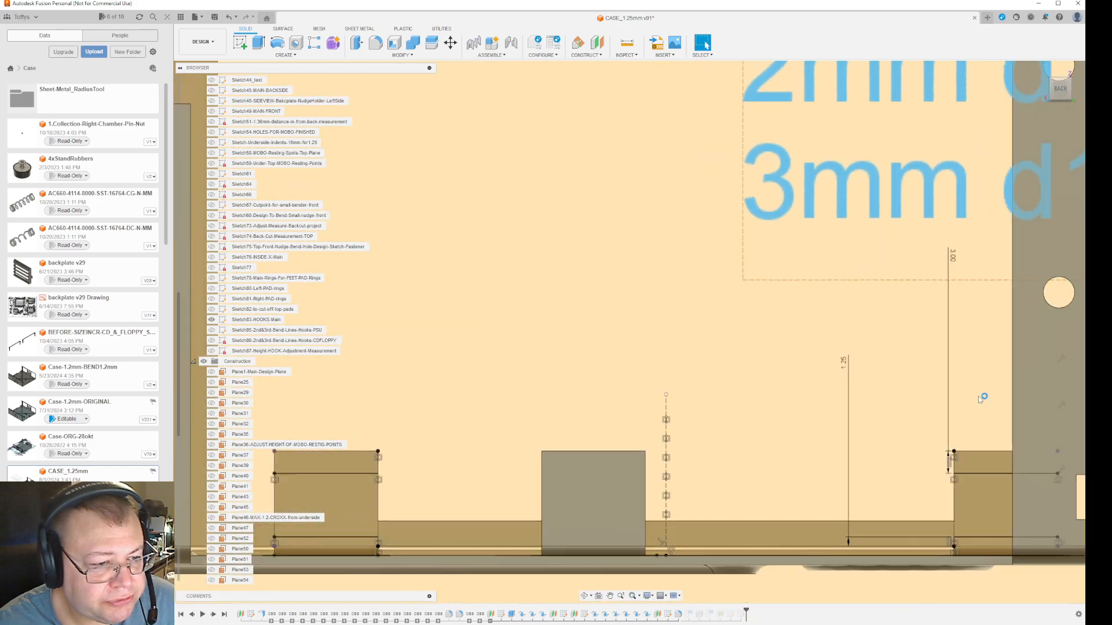
- Undo the series of hook repairs and feature unsuppressions, back to the open main hooks sketch
key(ctrl+z)
key(ctrl+z)
key(ctrl+z)
key(ctrl+z)
key(ctrl+z)
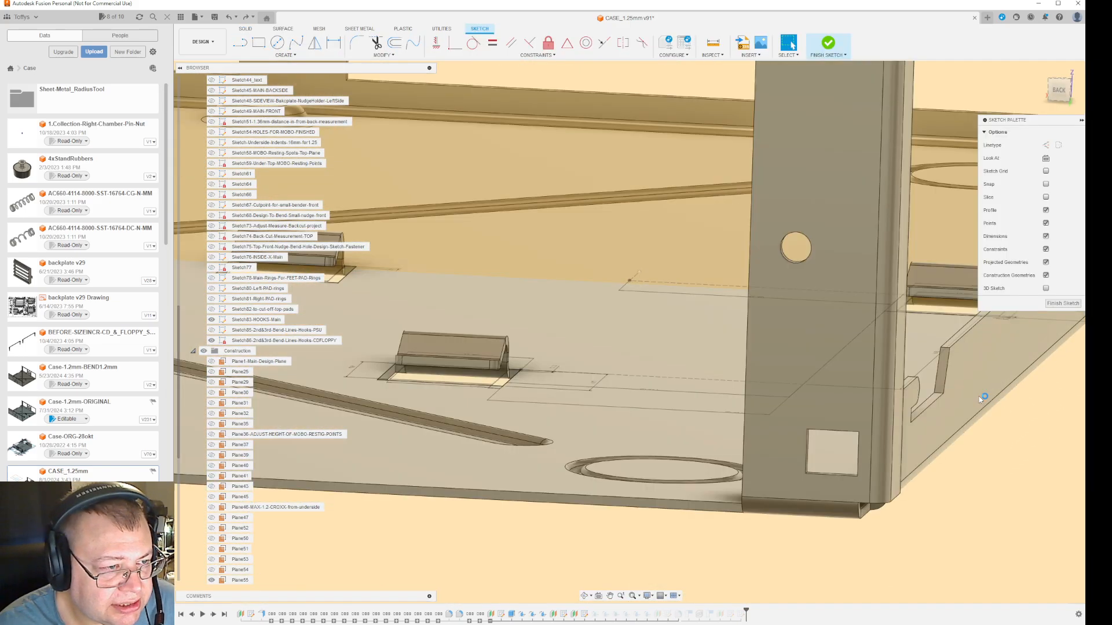
key(ctrl+z)
key(ctrl+z)
key(ctrl+z)
key(ctrl+z)
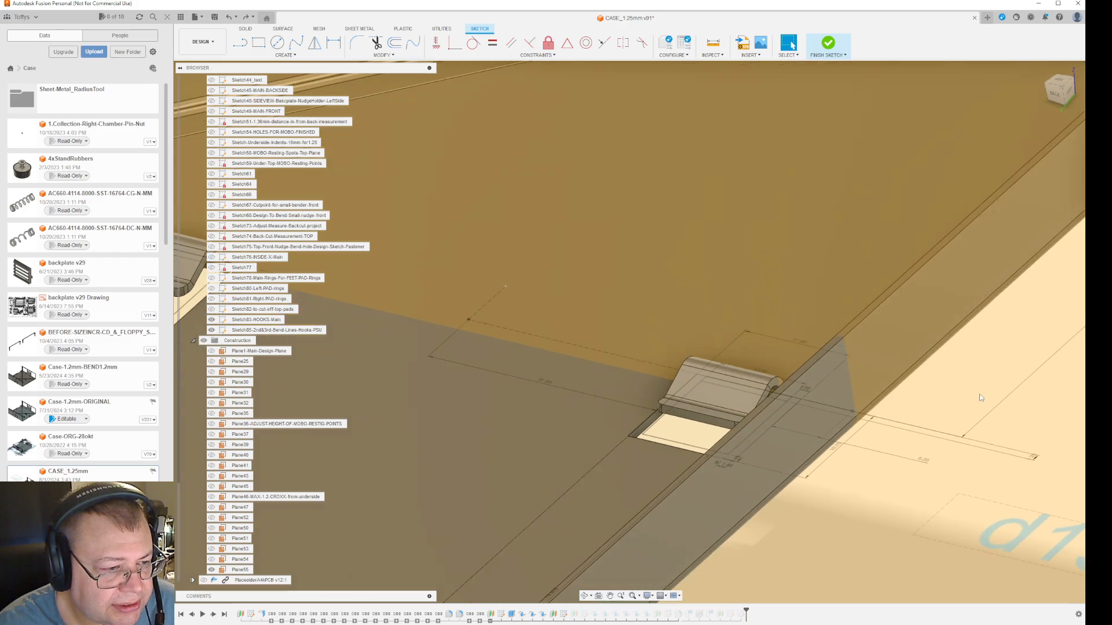
key(ctrl+z)
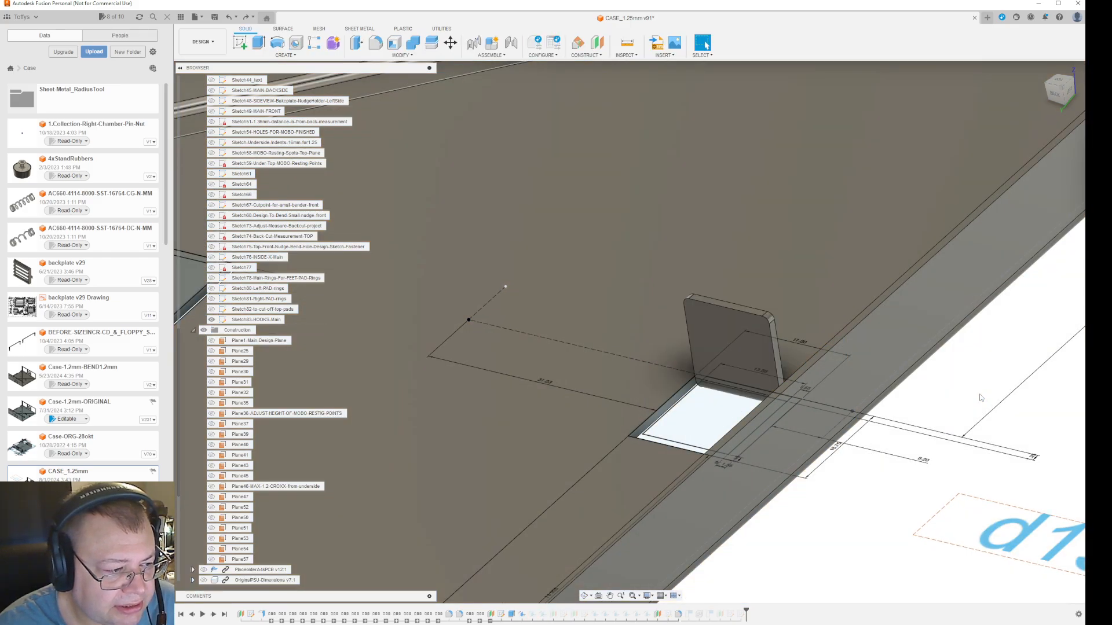
key(ctrl+z)
key(ctrl+z)
key(ctrl+z)
key(ctrl+z)
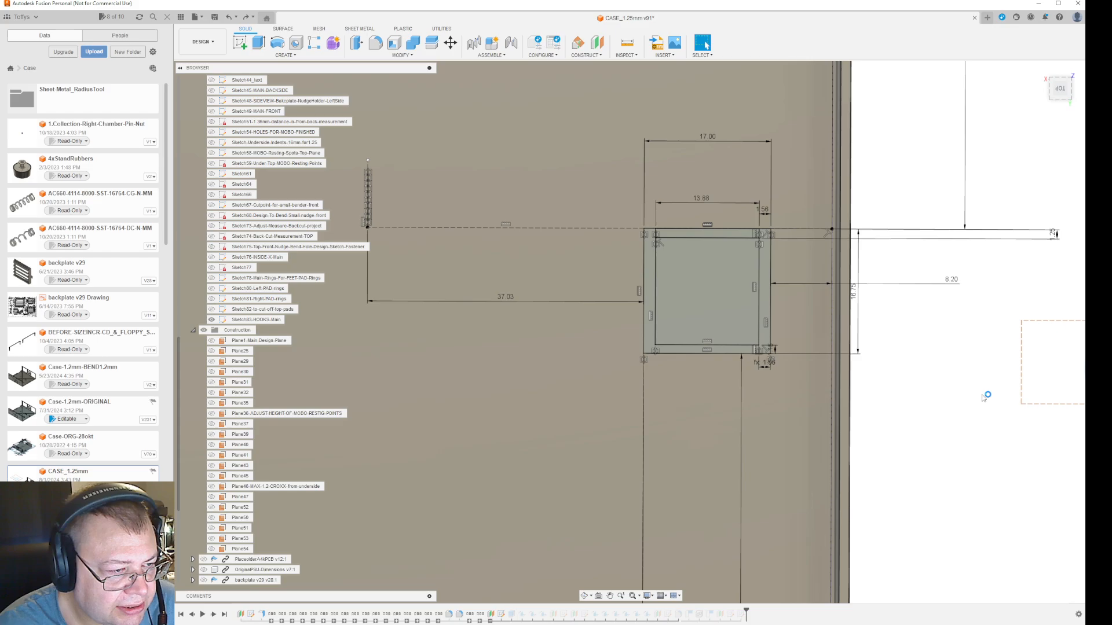
key(ctrl+z)
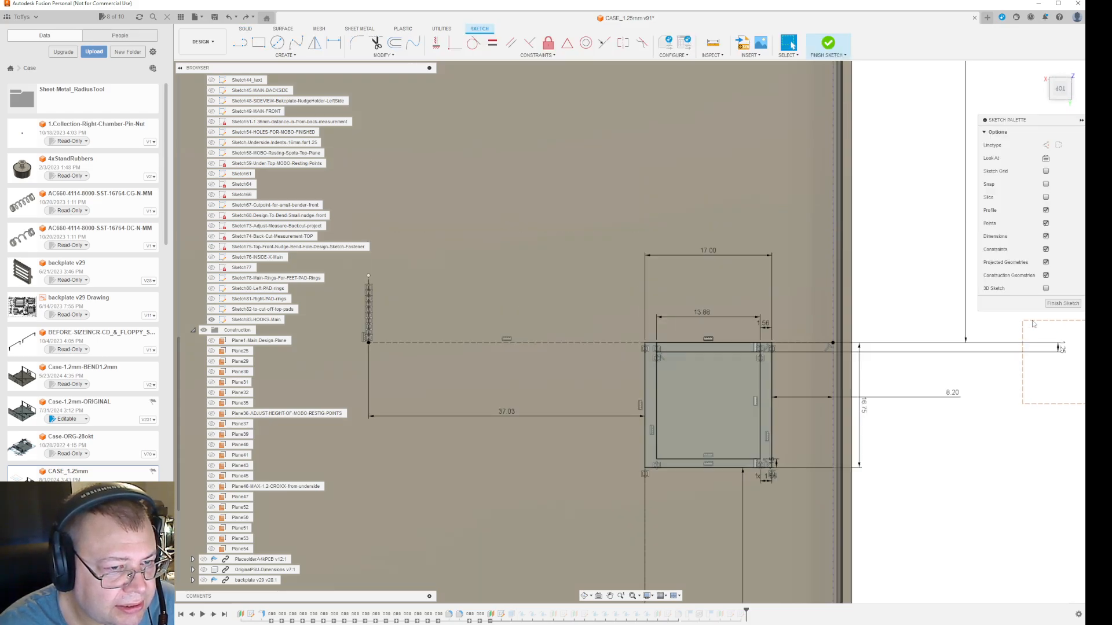
- Finish the main hooks sketch and unsuppress the features that follow it so the hooks are folded again
click(1063, 303)
scroll(930, 421, down, 3)
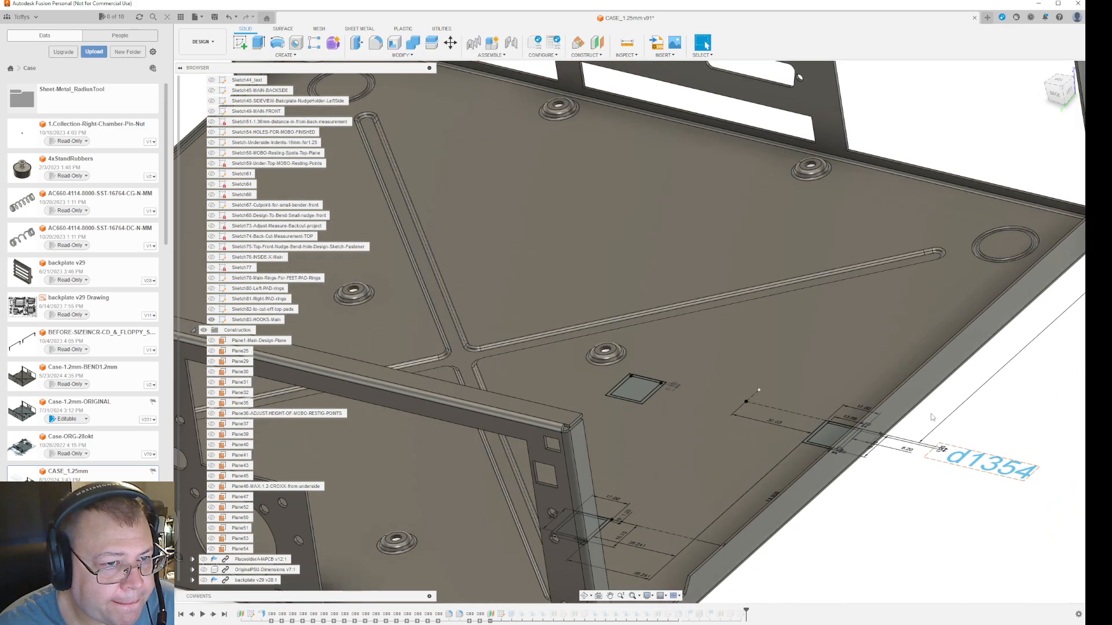
drag(496, 621, 741, 621)
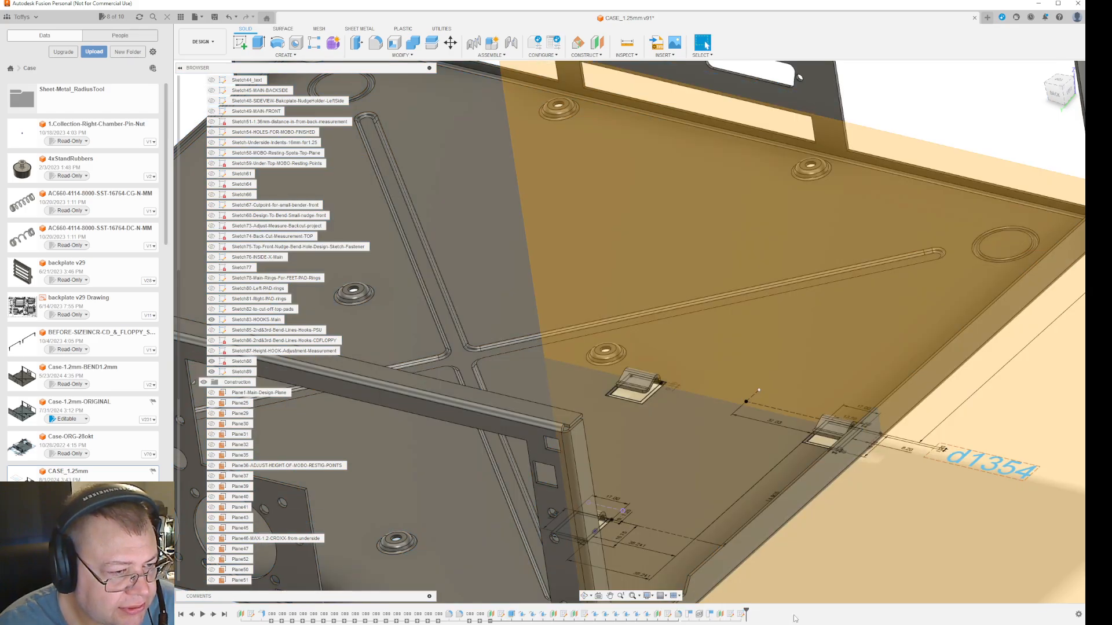
scroll(837, 552, down, 6)
shift+middle_drag(838, 552, 918, 582)
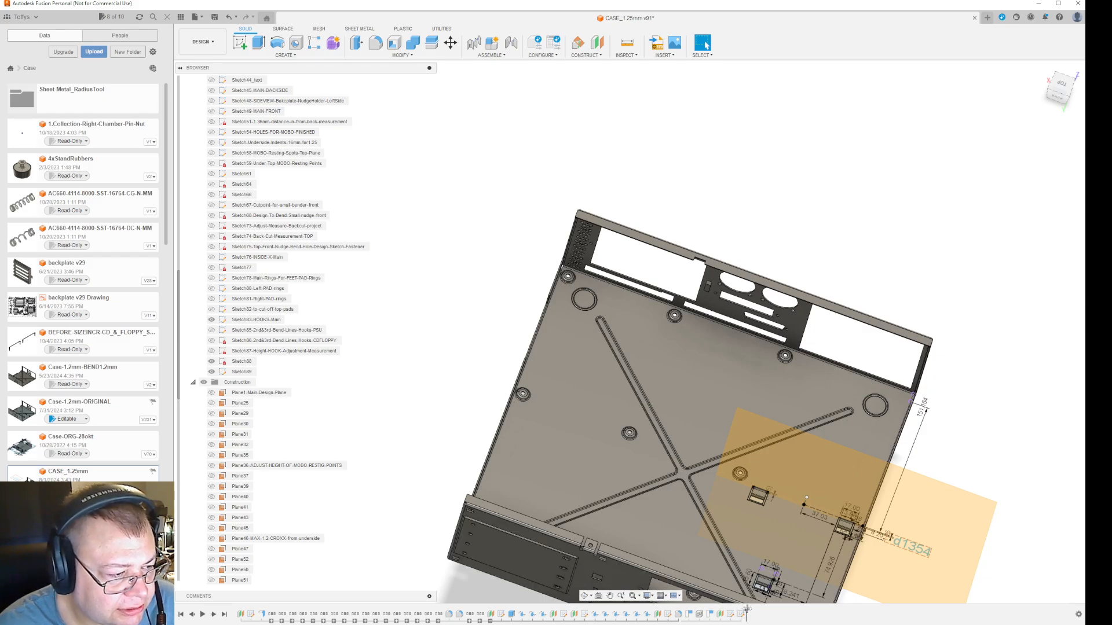
- Edit the main hooks sketch with downstream features active, subtract 15 mm from its 151.164 mm locating dimension, and finish the sketch
right_click(503, 614)
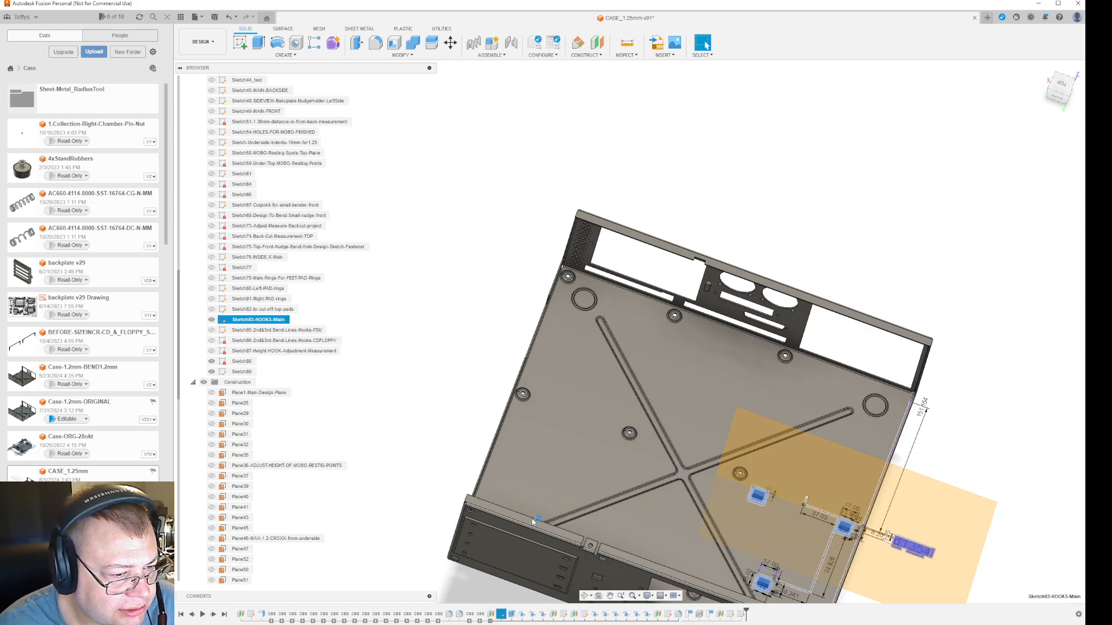
click(525, 519)
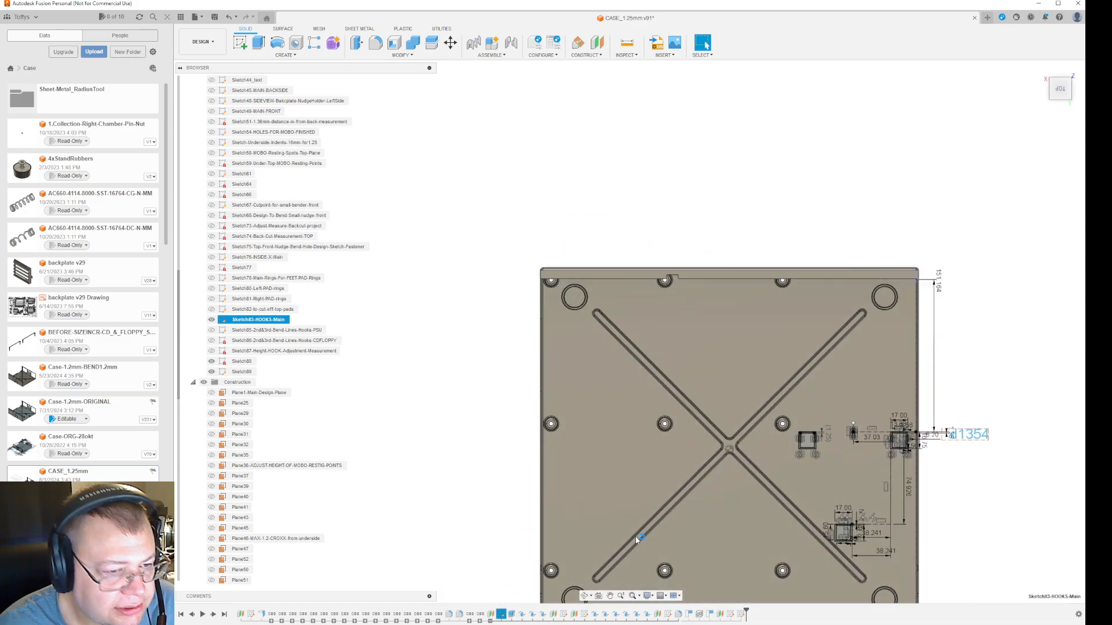
double_click(938, 281)
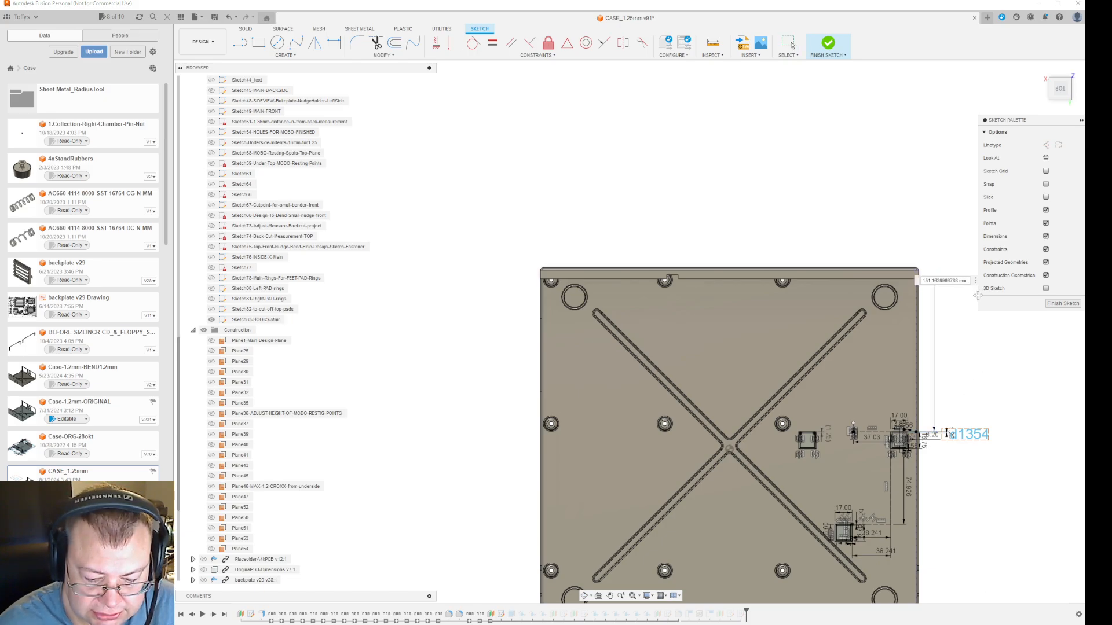
text(- 15)
key(Return)
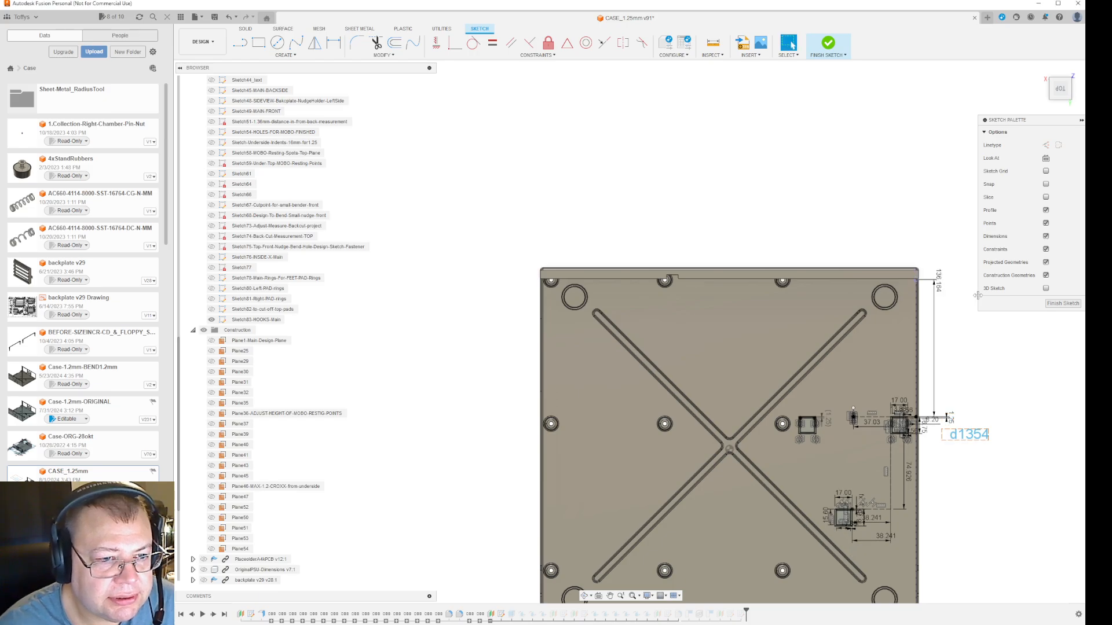
click(1064, 303)
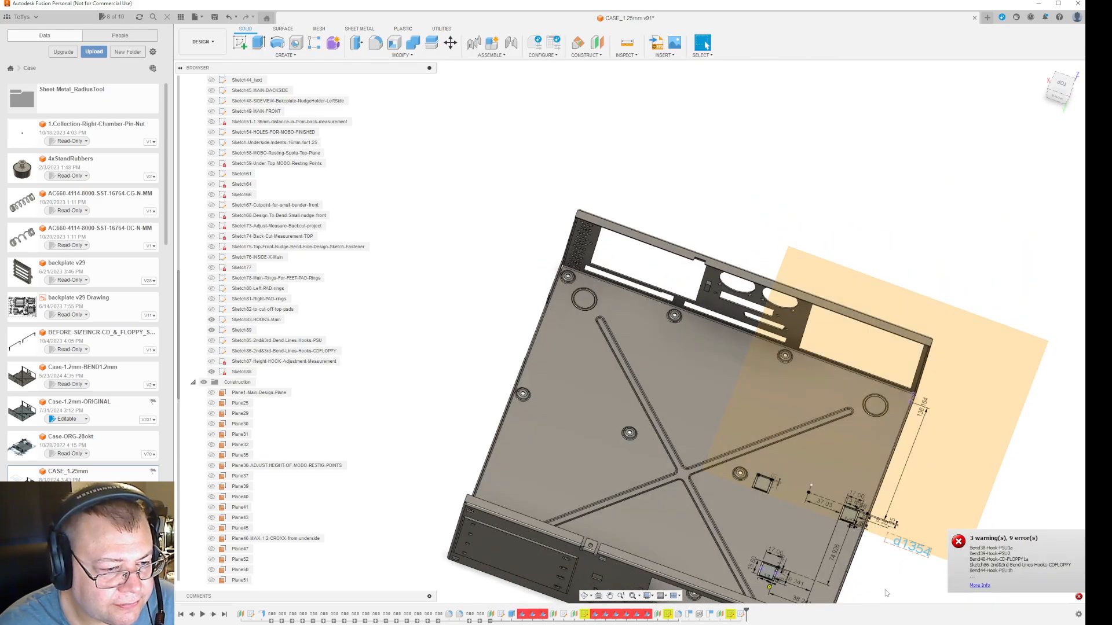
- Open the PSU hooks' 2nd and 3rd bend lines sketch, compare its geometry with the shifted hook cutouts, and finish the sketch
right_click(563, 615)
click(585, 516)
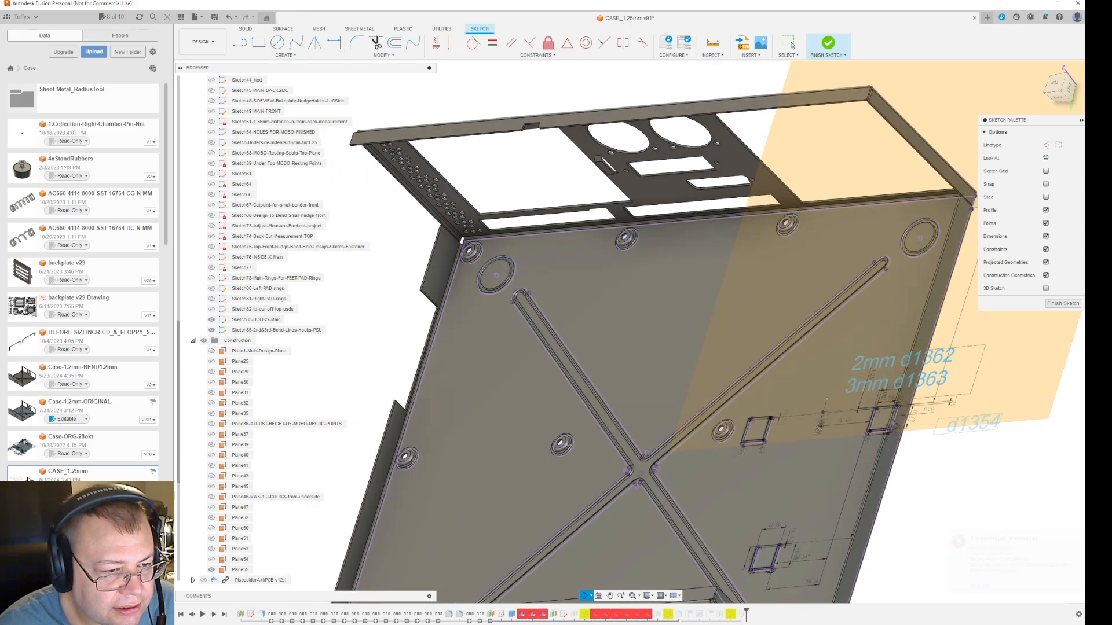
mouse_move(895, 418)
shift+middle_down()
mouse_move(956, 442)
mouse_move(905, 419)
shift+middle_up()
click(828, 45)
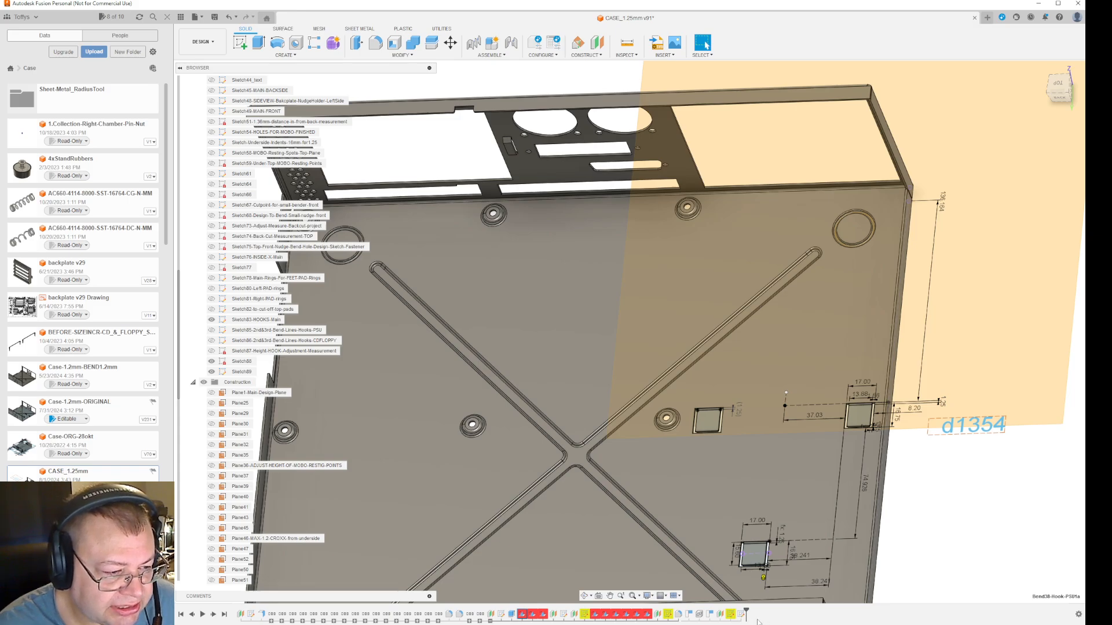
double_click(564, 615)
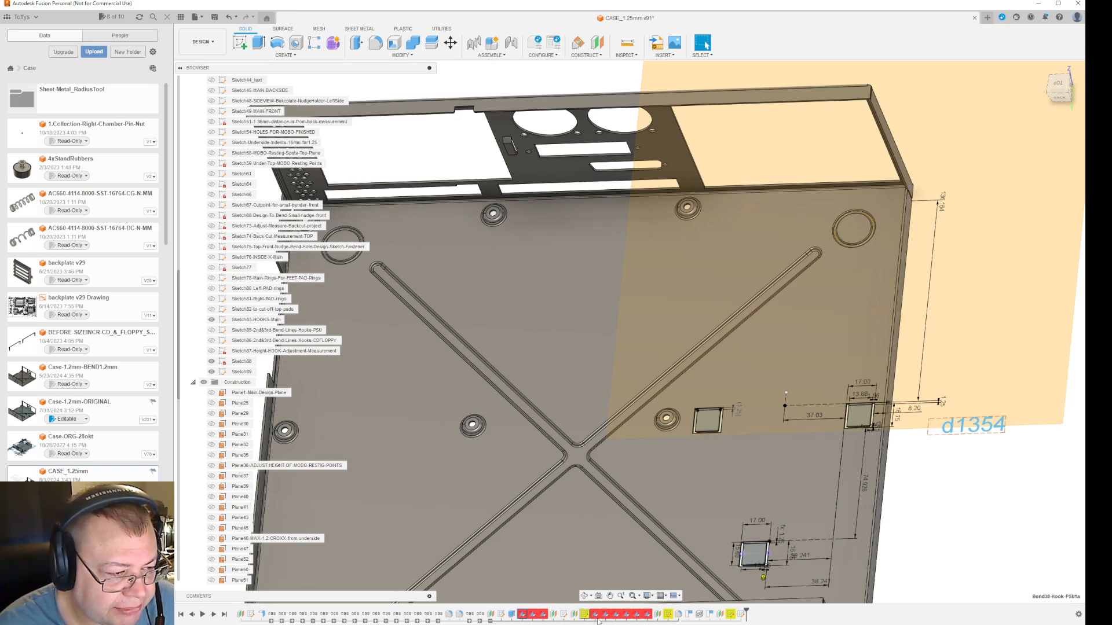
- Undo the 15 mm change to the main hooks sketch's locating dimension and finish the sketch
key(ctrl+z)
key(ctrl+z)
key(ctrl+z)
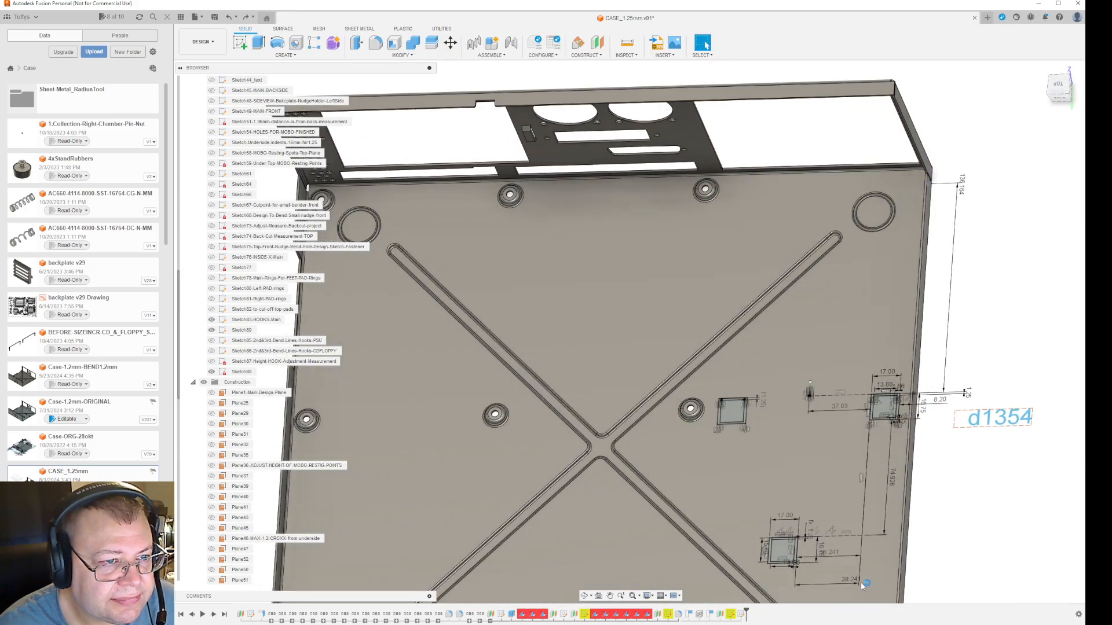
double_click(861, 583)
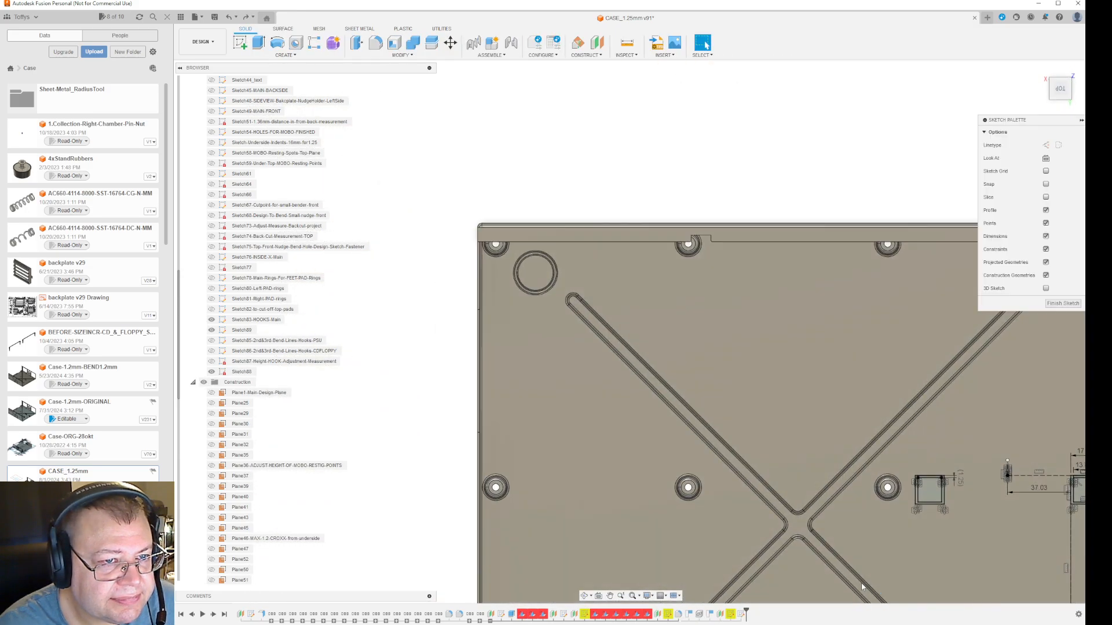
scroll(844, 579, down, 2)
middle_drag(868, 564, 656, 498)
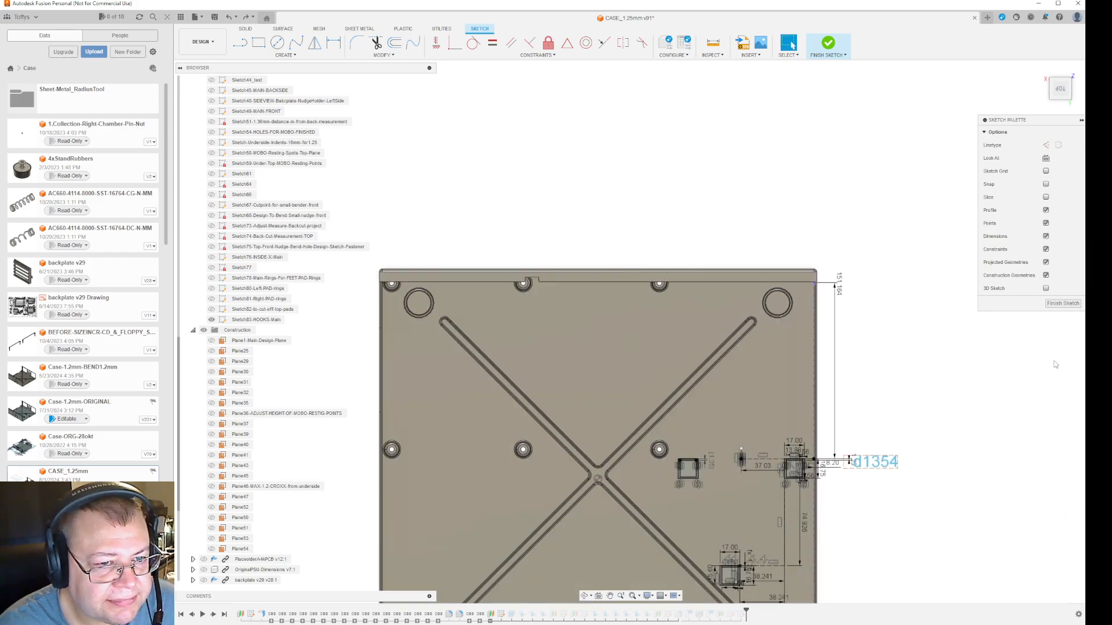
click(1063, 304)
middle_drag(972, 395, 1039, 249)
scroll(952, 361, up, 1)
scroll(953, 364, up, 1)
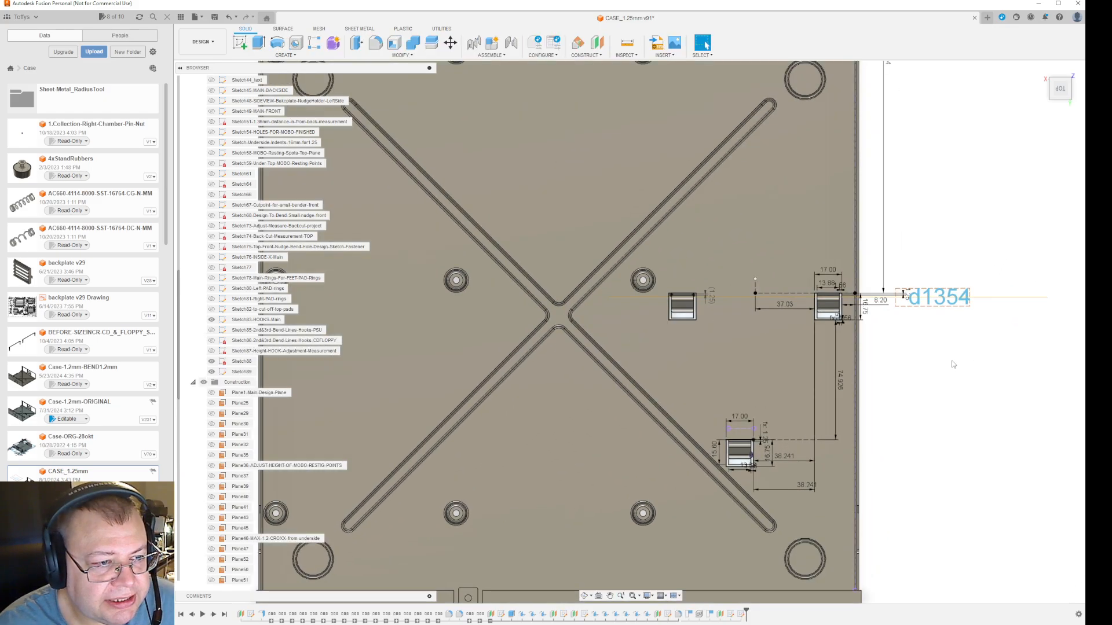
scroll(951, 365, up, 1)
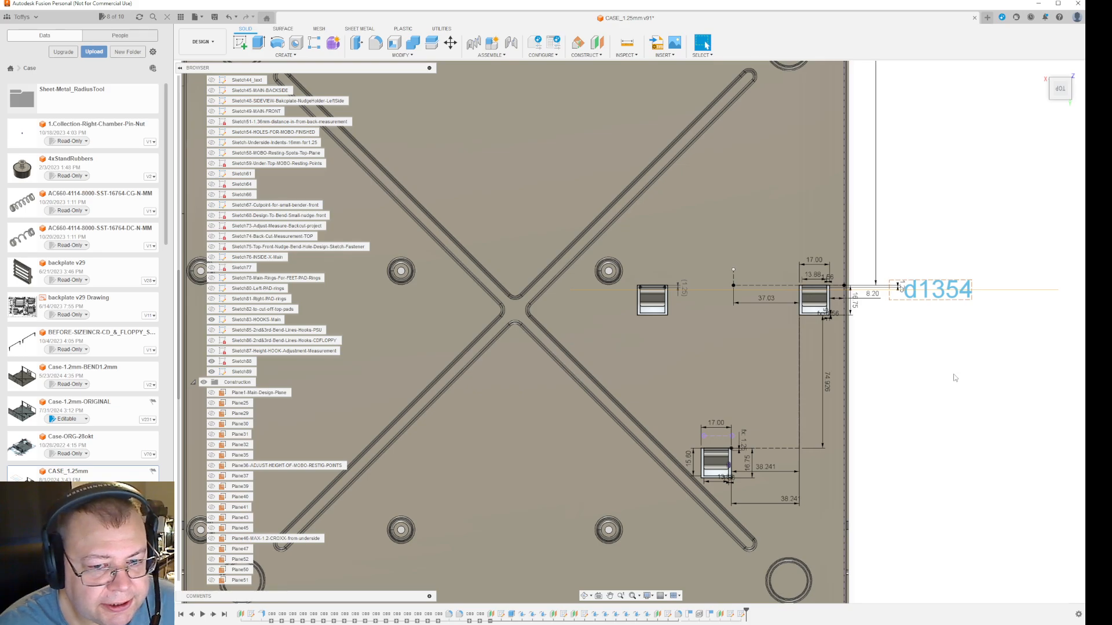
scroll(956, 377, up, 1)
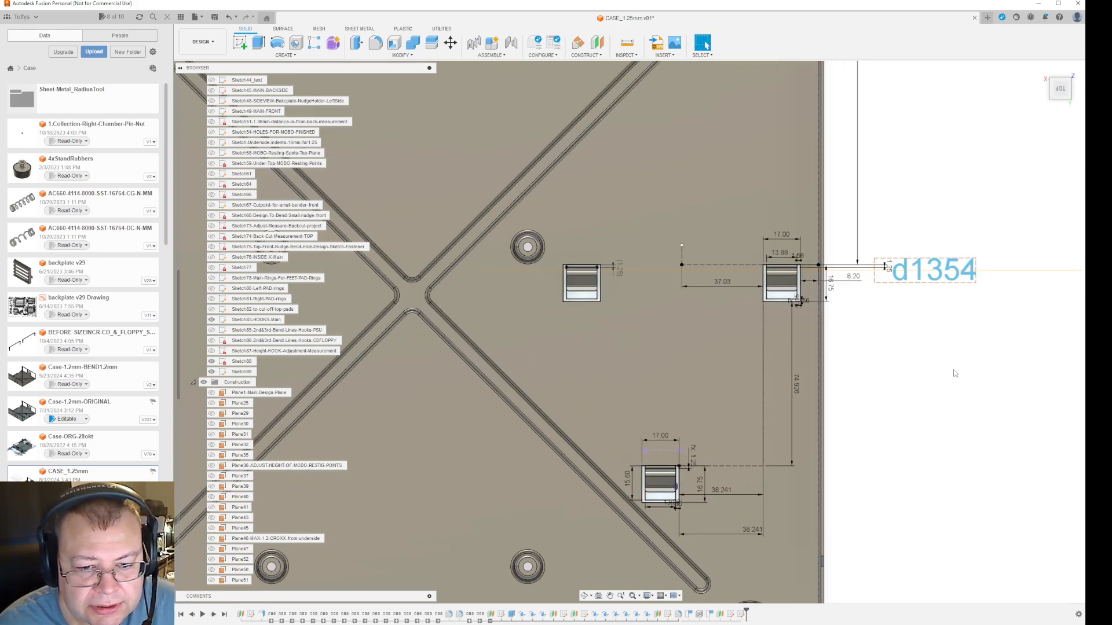
scroll(954, 374, down, 1)
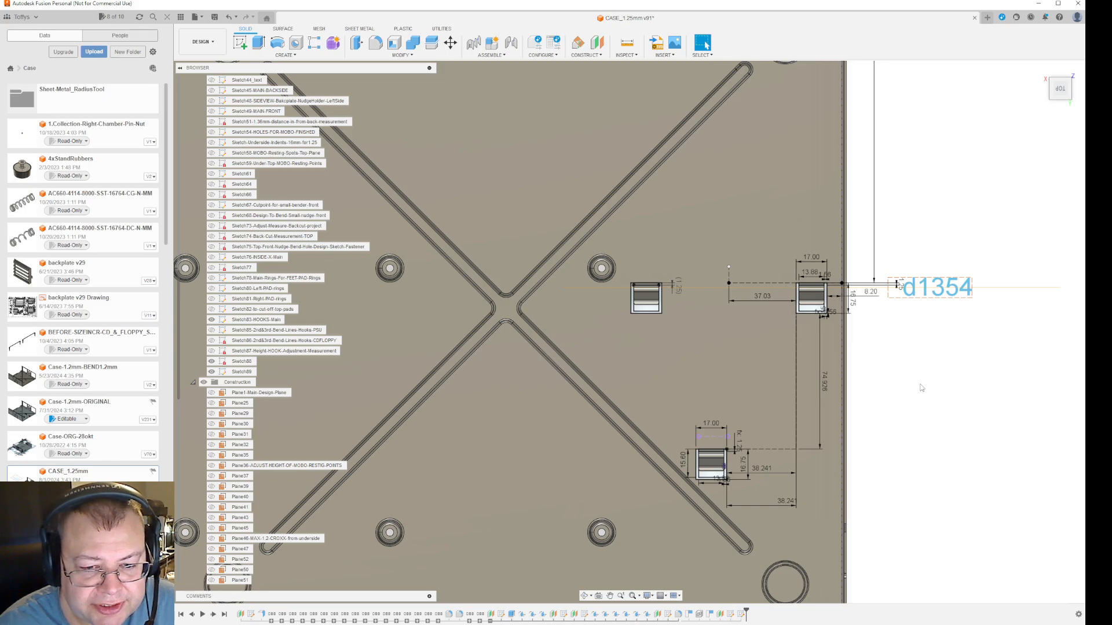